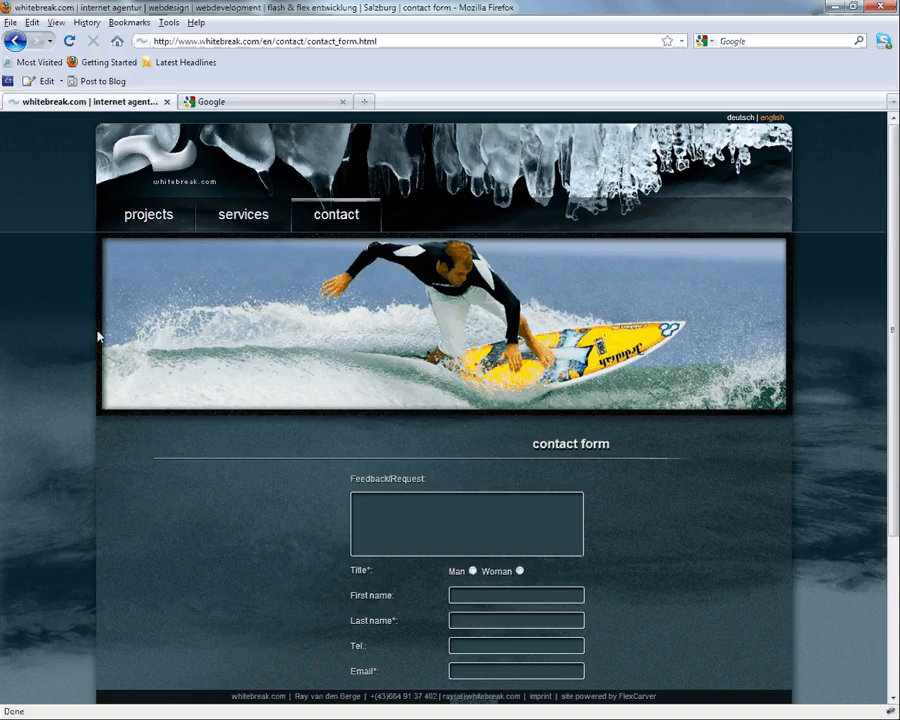
Step: Browse the whitebreak.com projects and services pages, ending back on projects
left_click(148, 214)
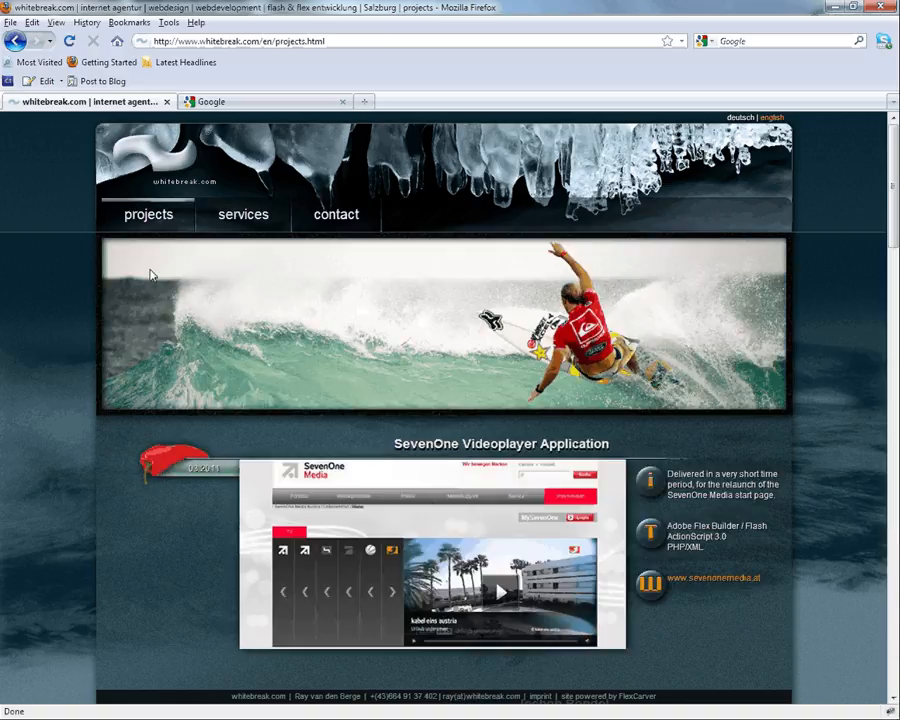
left_click(246, 220)
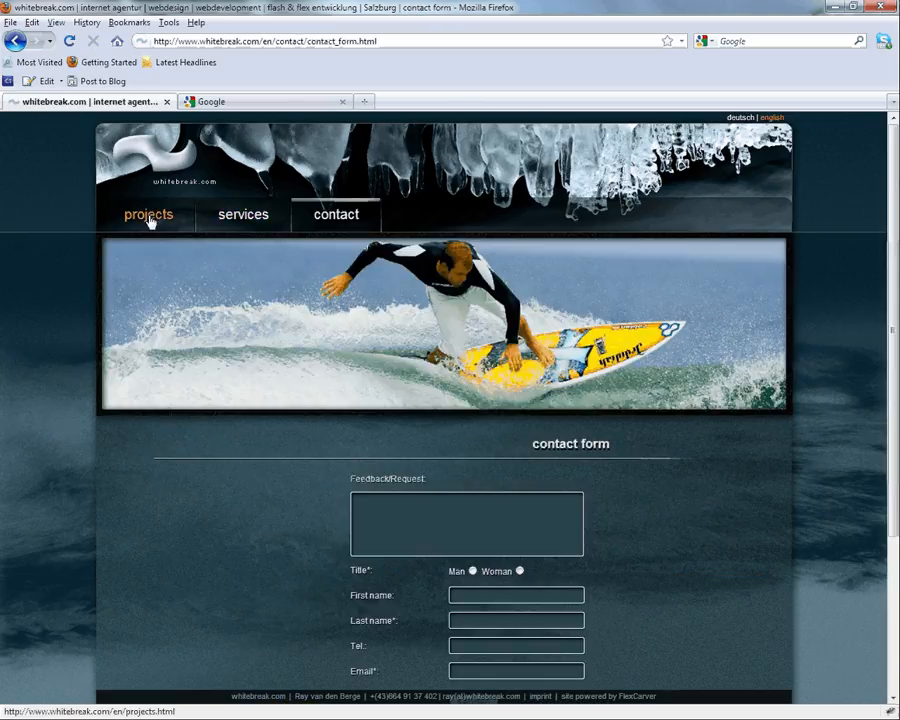
left_click(149, 219)
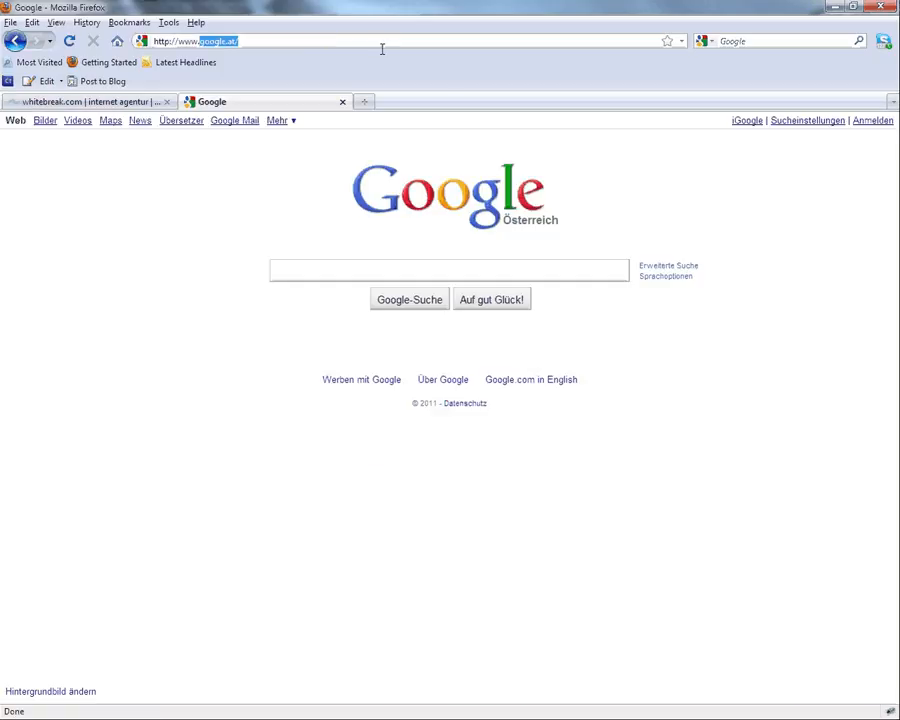
Step: Open the whitebreak.com FlexCarver CMS address from the address-bar suggestions in the second tab
type("whi")
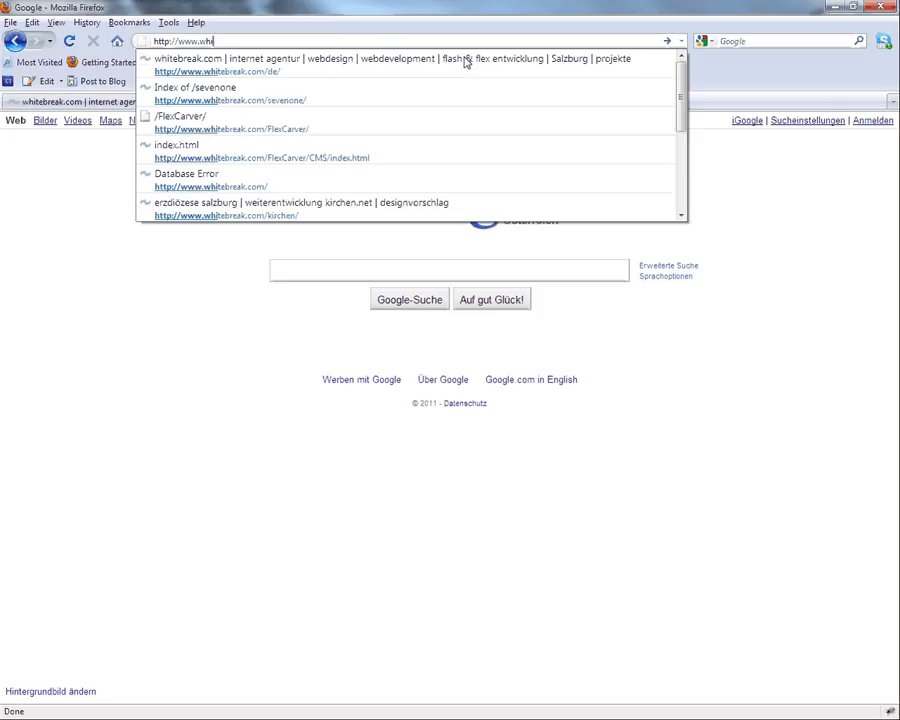
key("Down")
key("Down")
key("Down")
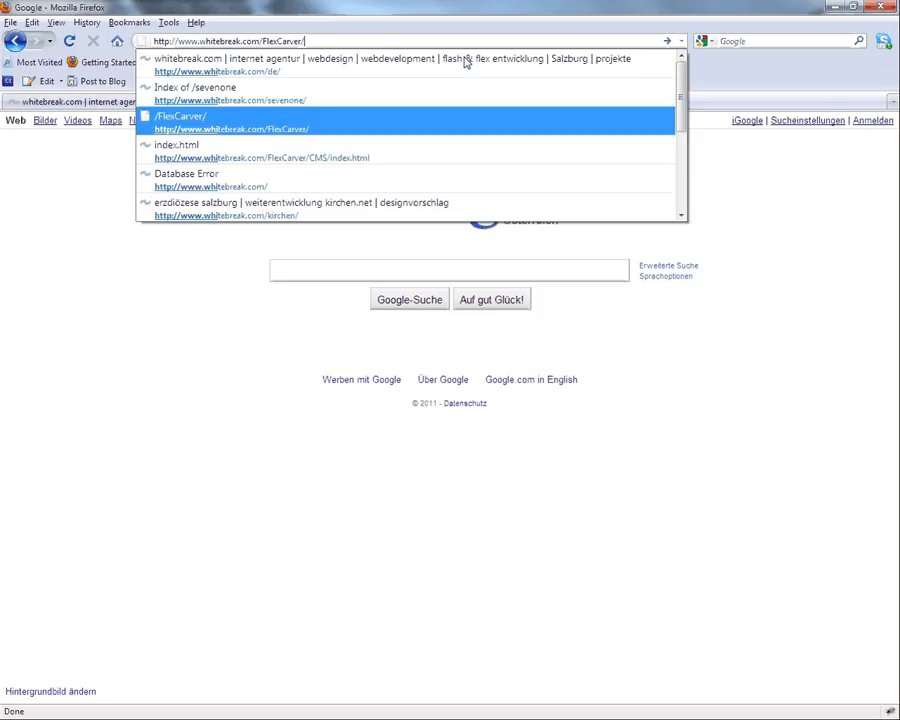
key("Return")
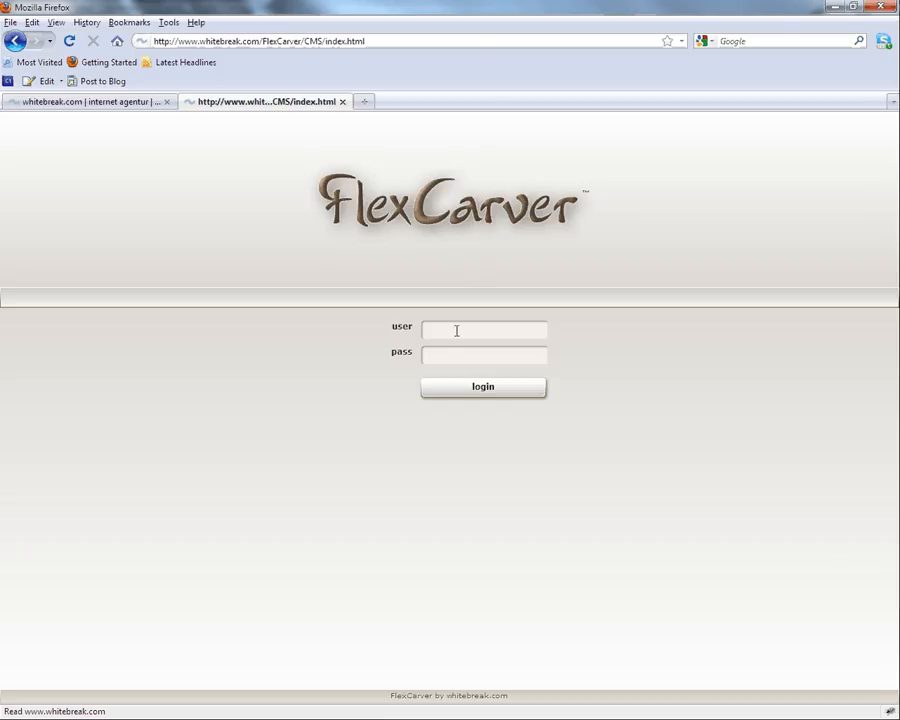
Step: Log in to the CMS with the administrator user name and password
left_click(456, 330)
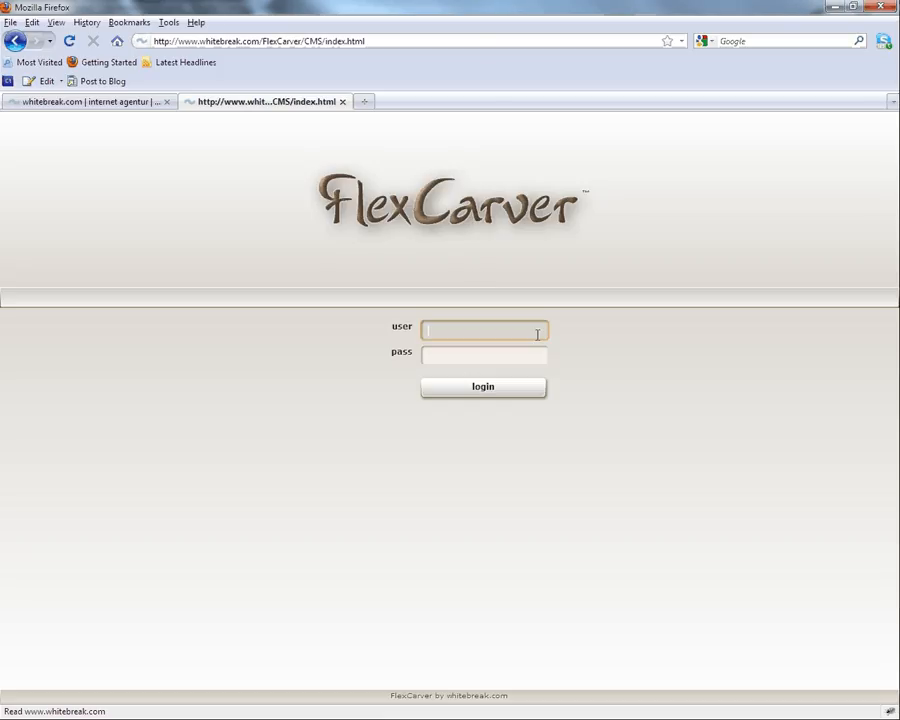
type("adminWhitebreak")
key("Tab")
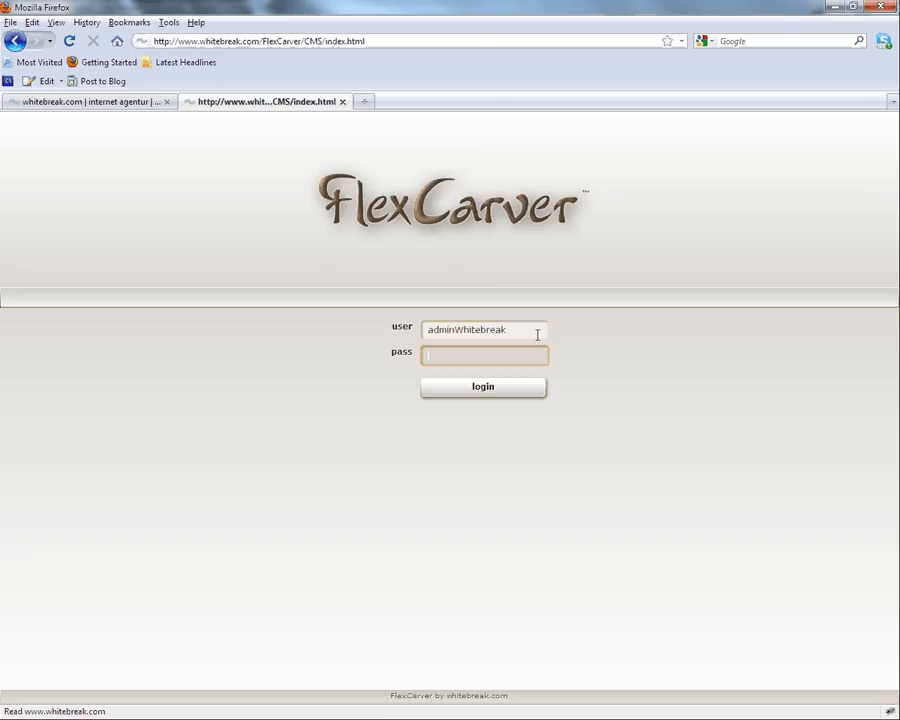
type("********")
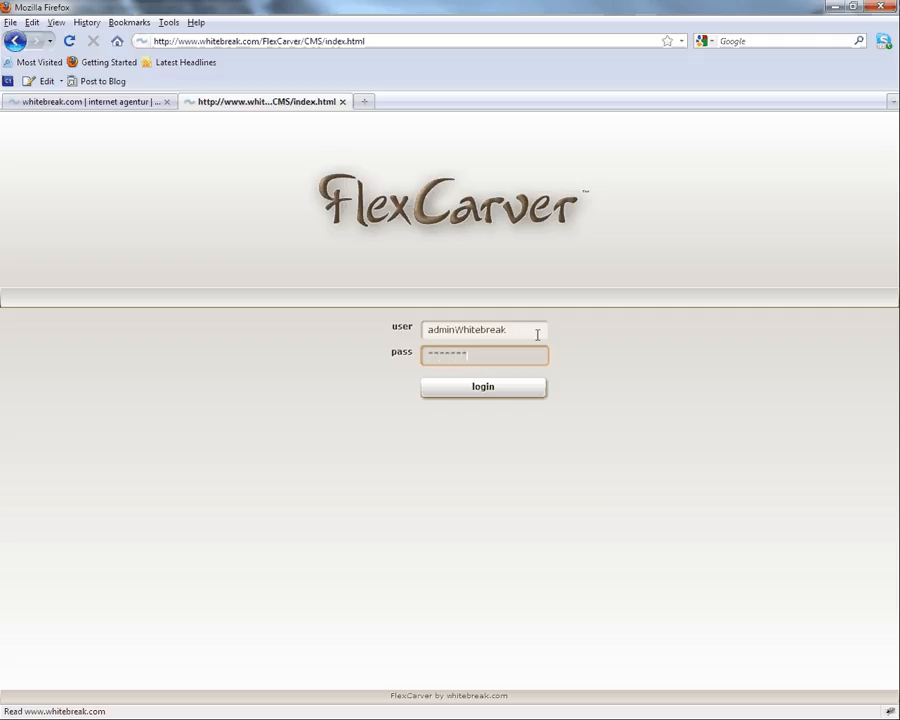
left_click(483, 390)
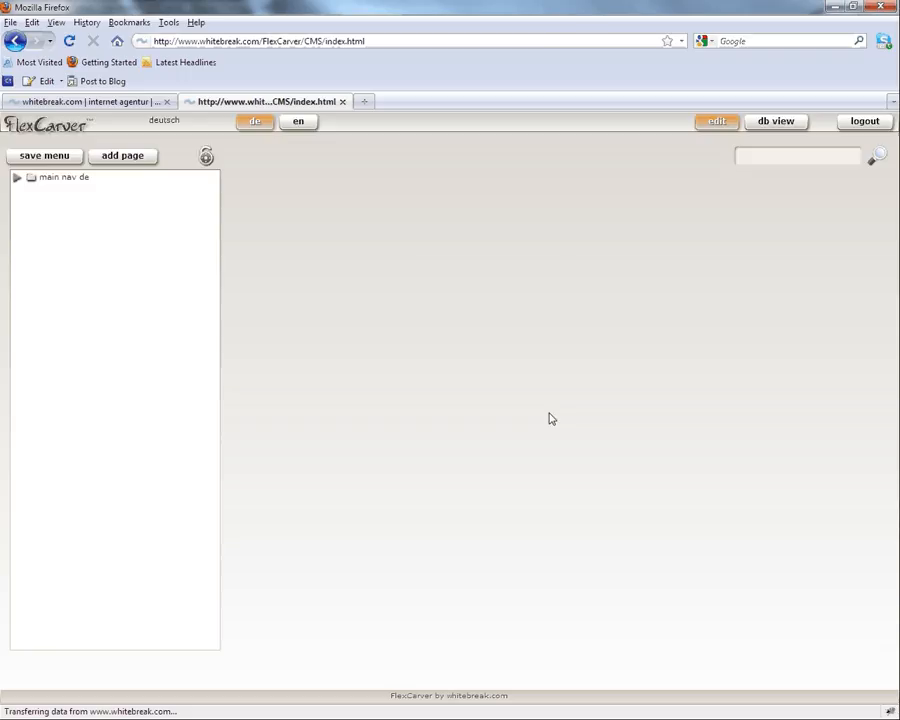
Step: Switch the CMS navigation tree from German to English and reload the live site for comparison
left_click(17, 177)
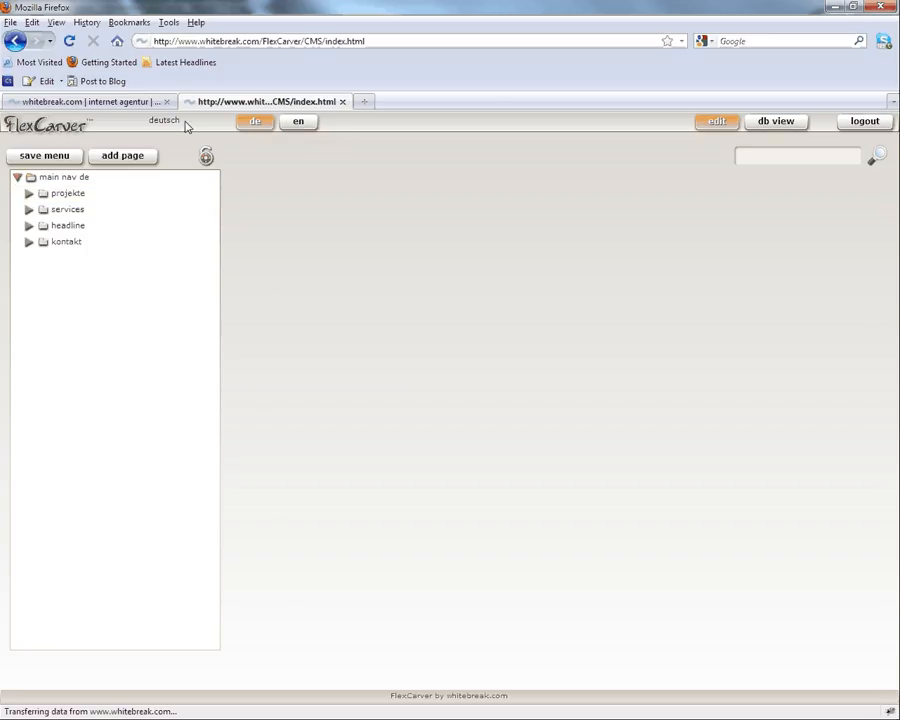
left_click(300, 126)
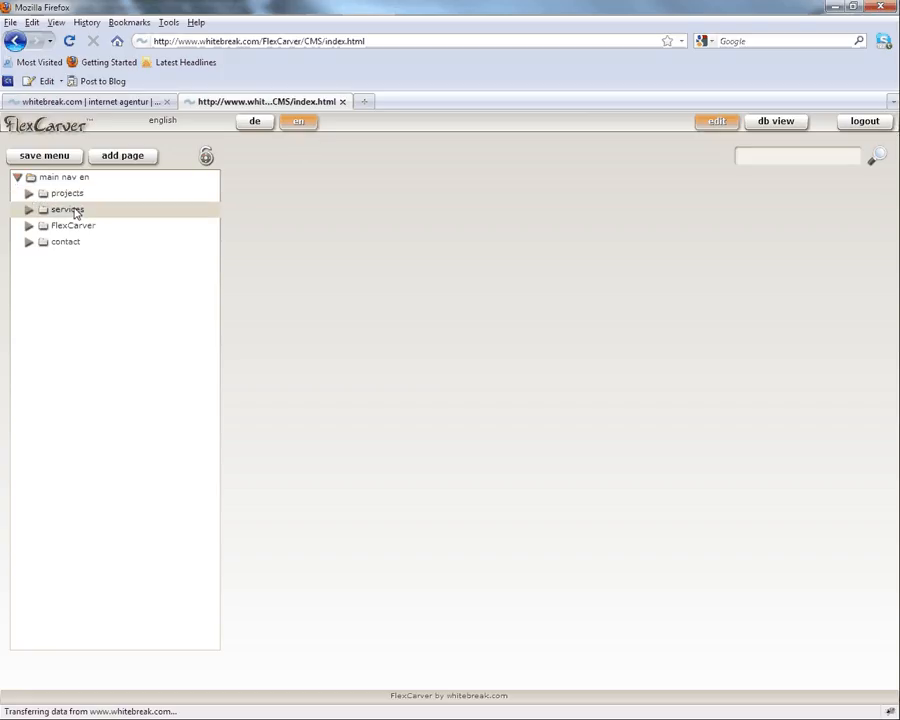
left_click(110, 104)
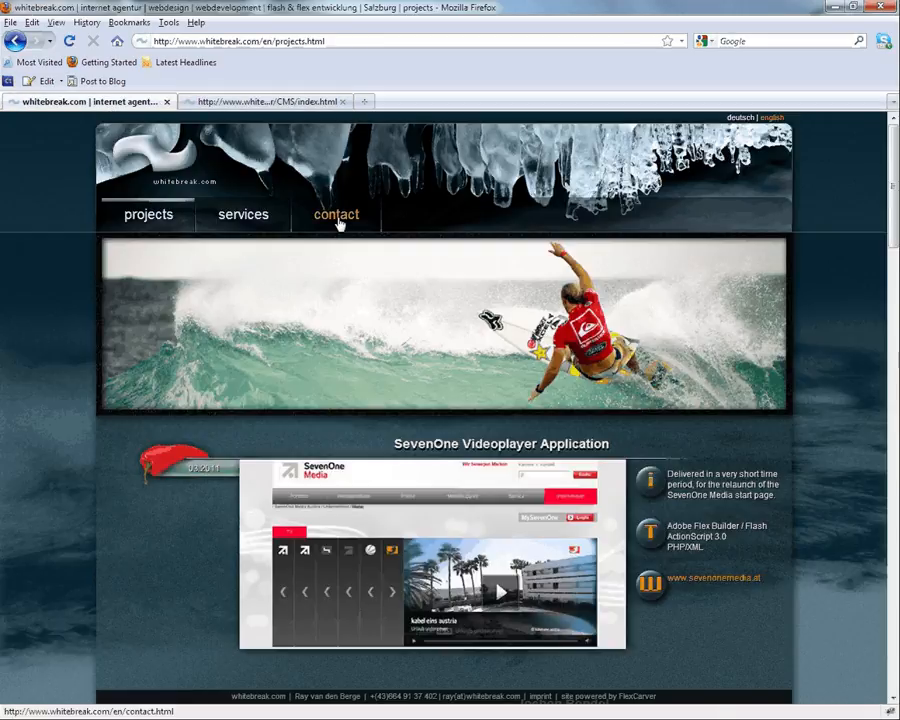
left_click(69, 42)
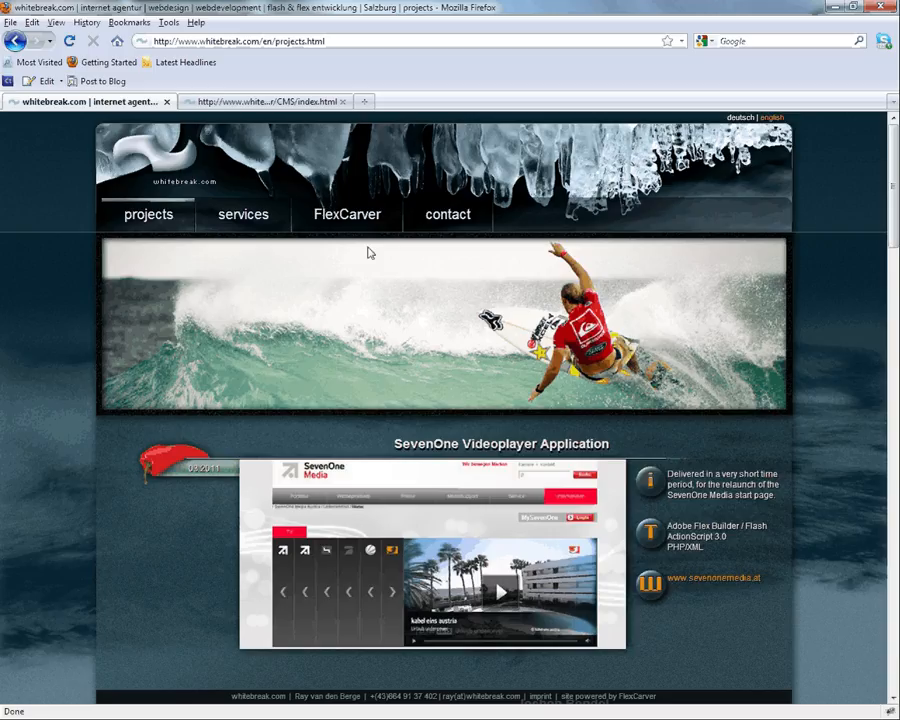
key("ctrl+Tab")
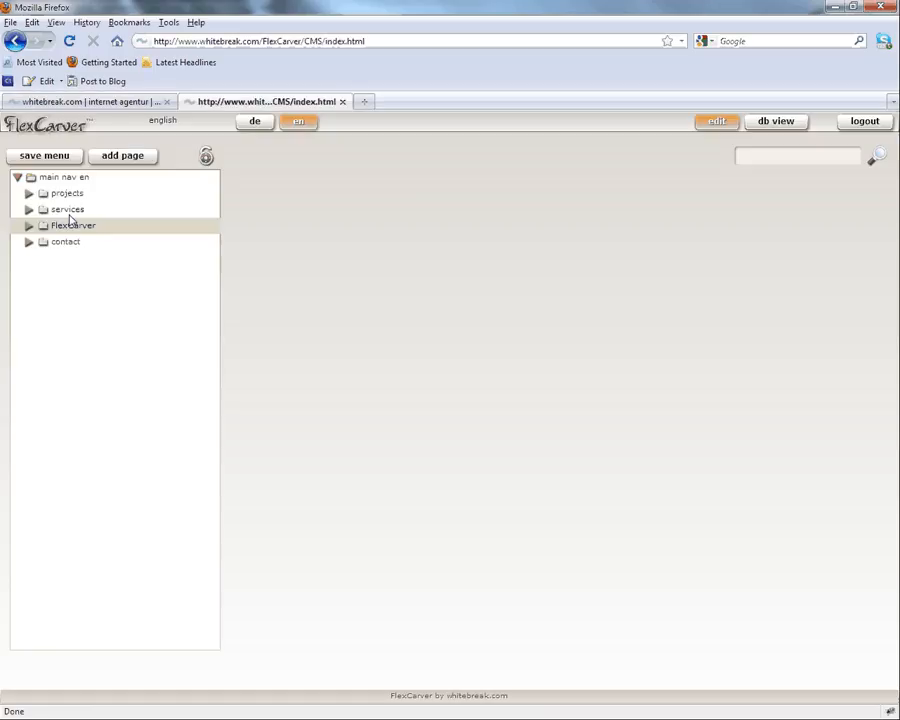
Step: Move services below contact in the main menu and check the new order on the live site
left_click(28, 195)
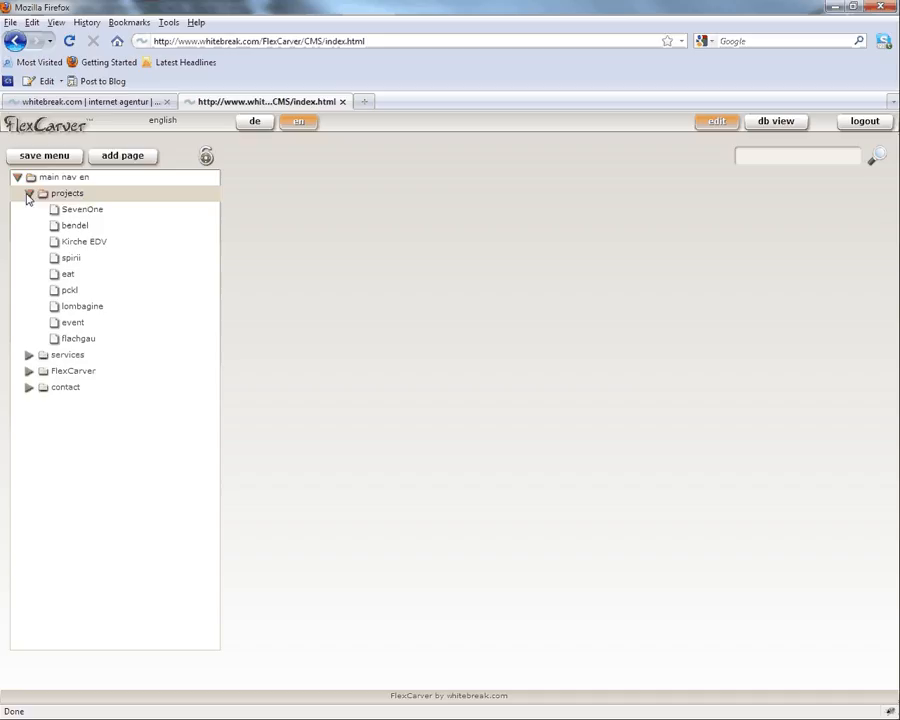
left_click(85, 226)
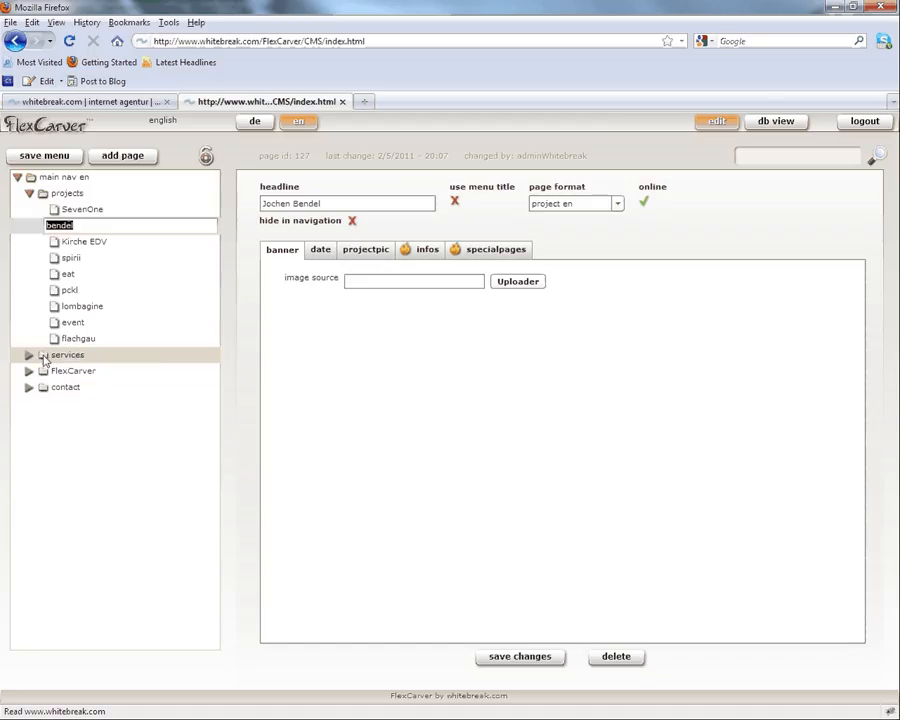
left_click_drag(44, 362, 47, 404)
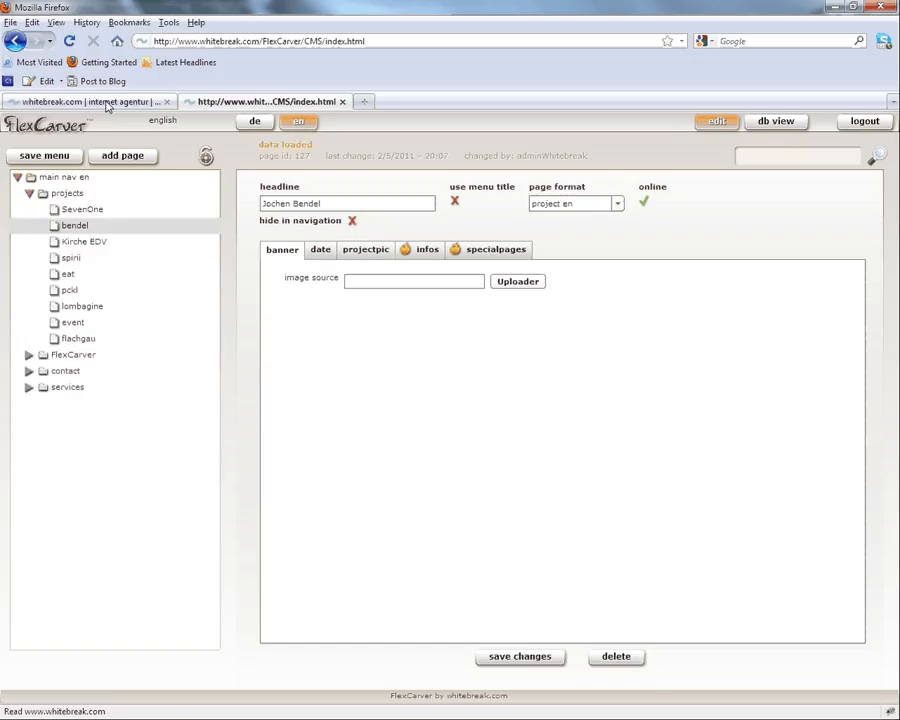
left_click(107, 106)
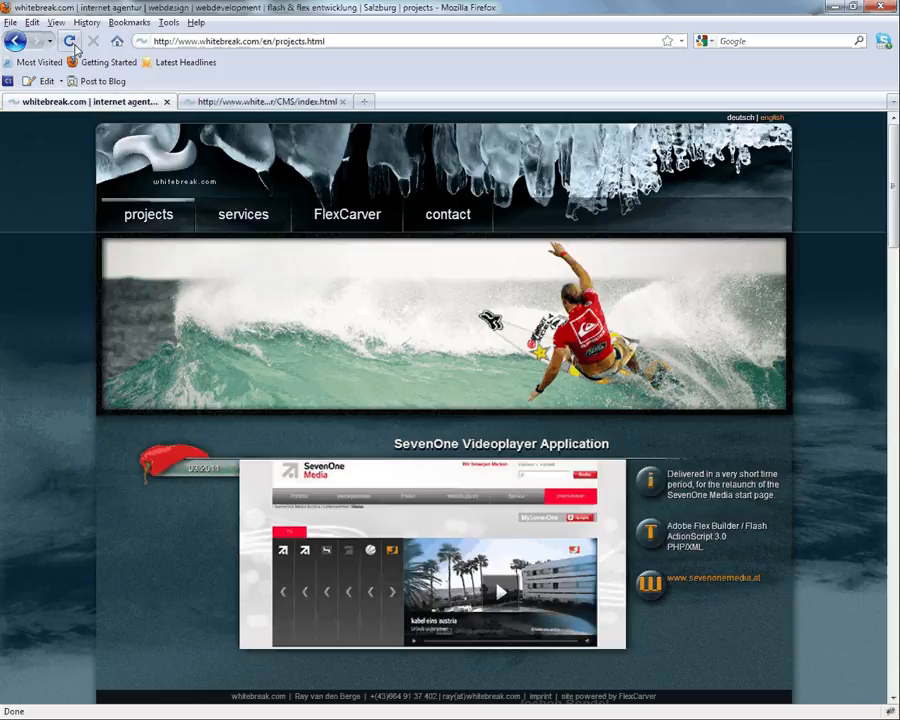
left_click(70, 42)
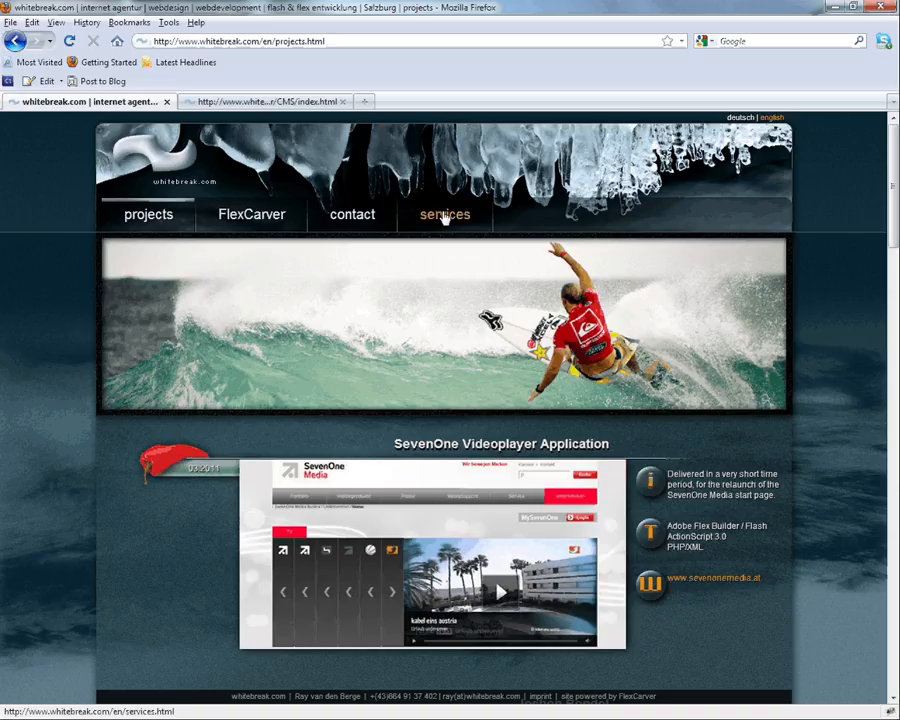
key("ctrl+Tab")
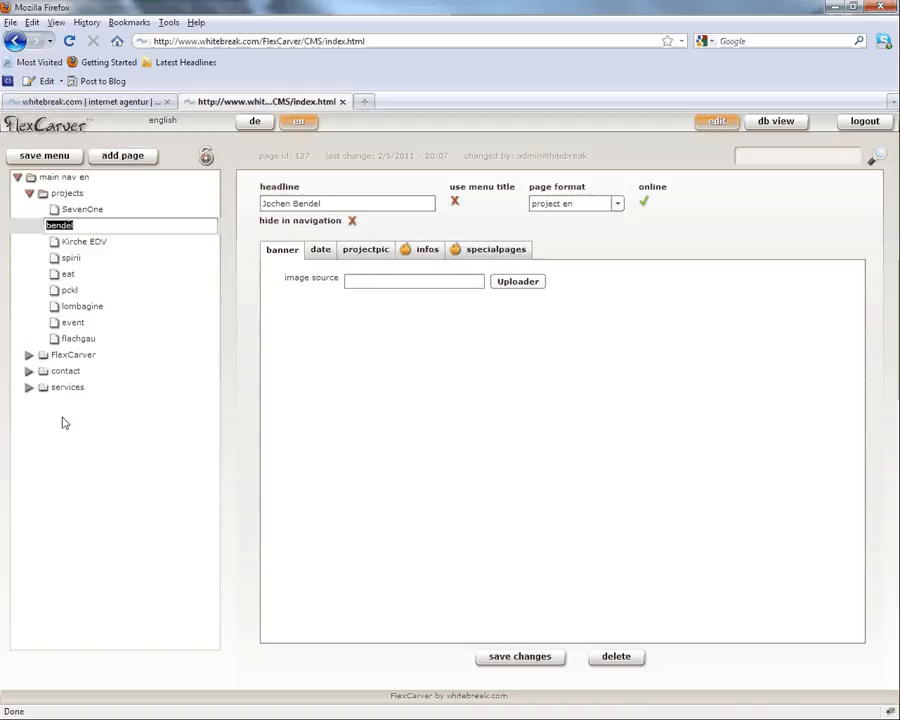
Step: Move services back right after projects and reload the live site to confirm
left_click_drag(44, 391, 34, 352)
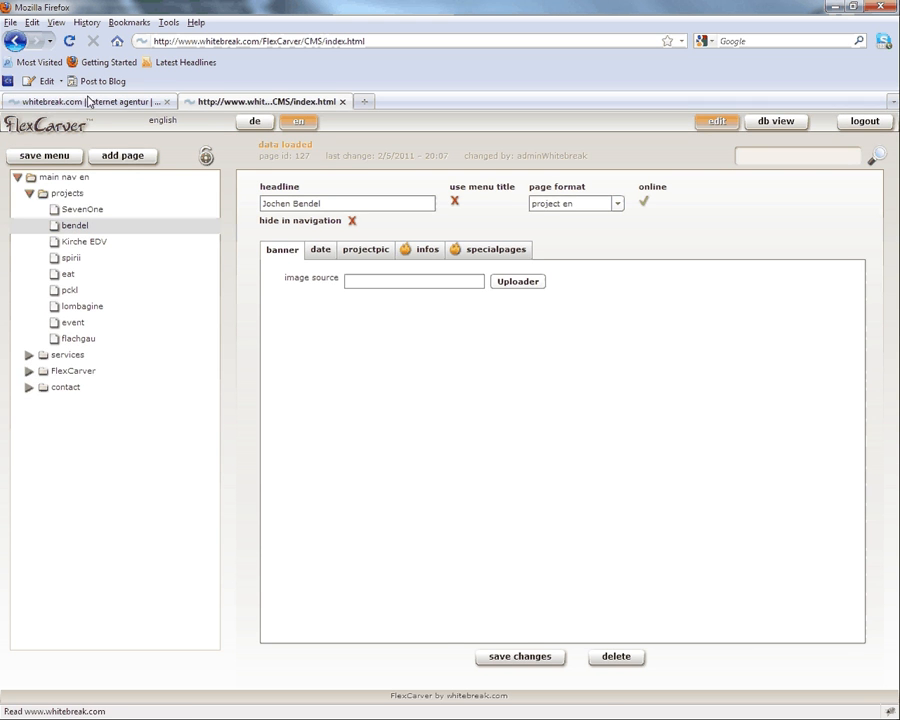
key("ctrl+Tab")
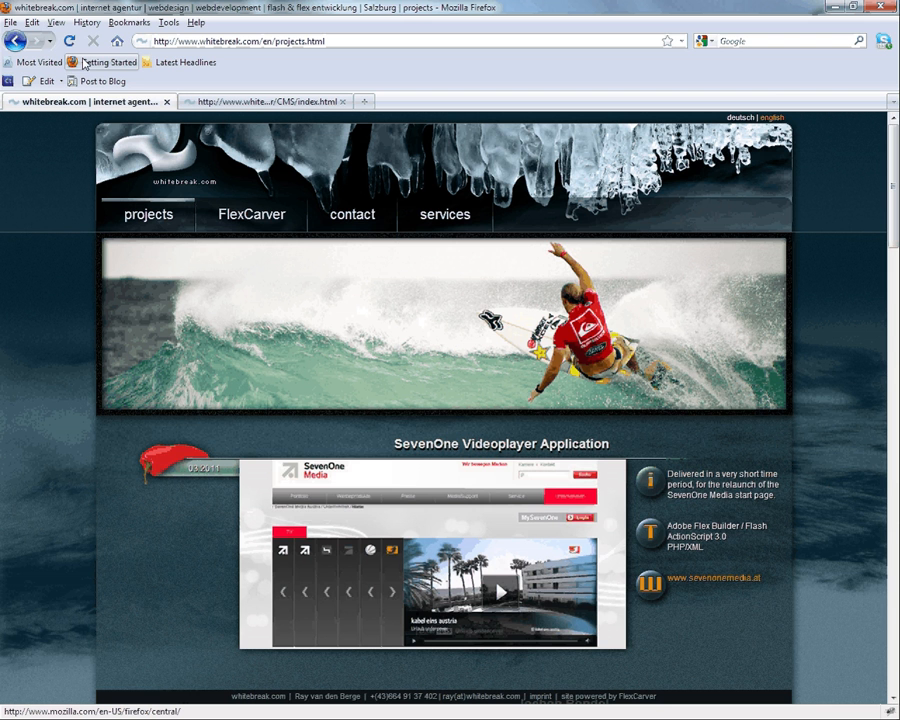
key("F5")
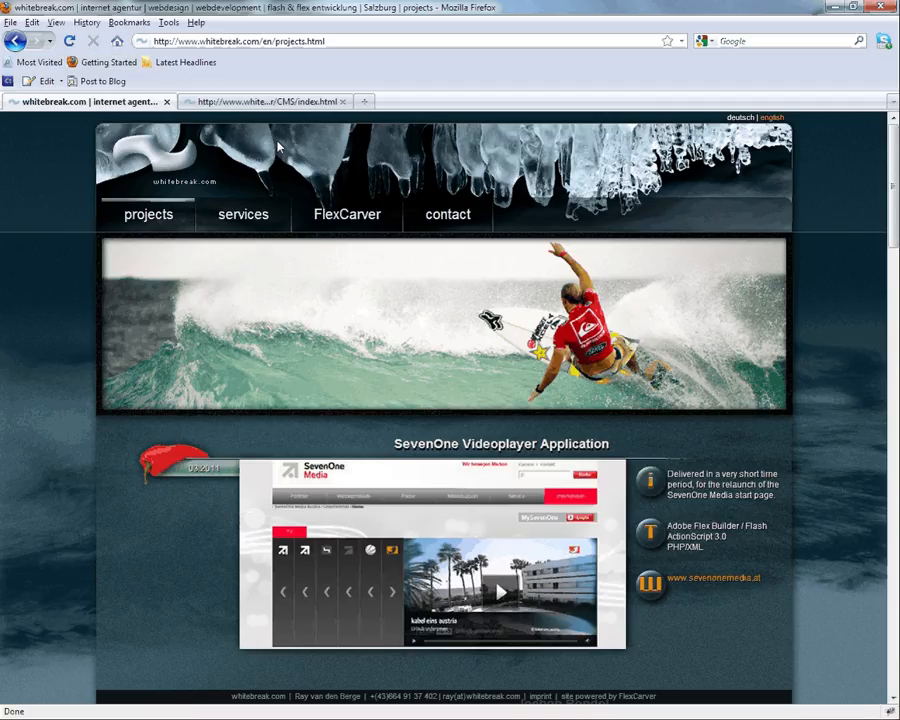
left_click(264, 103)
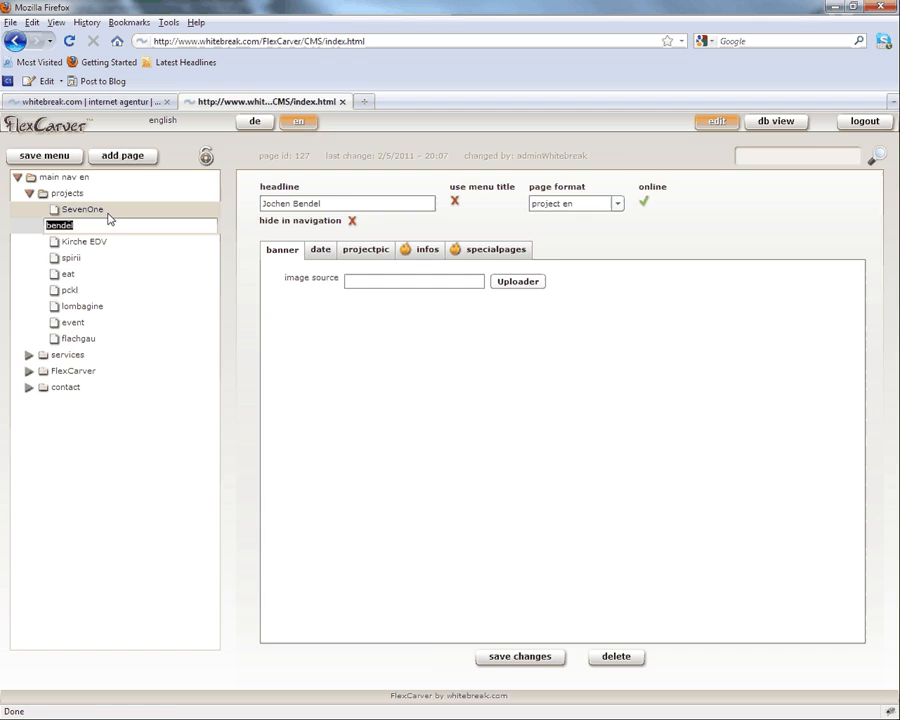
Step: Drag SevenOne below bendel in the projects list and reload the live projects page
left_click(91, 104)
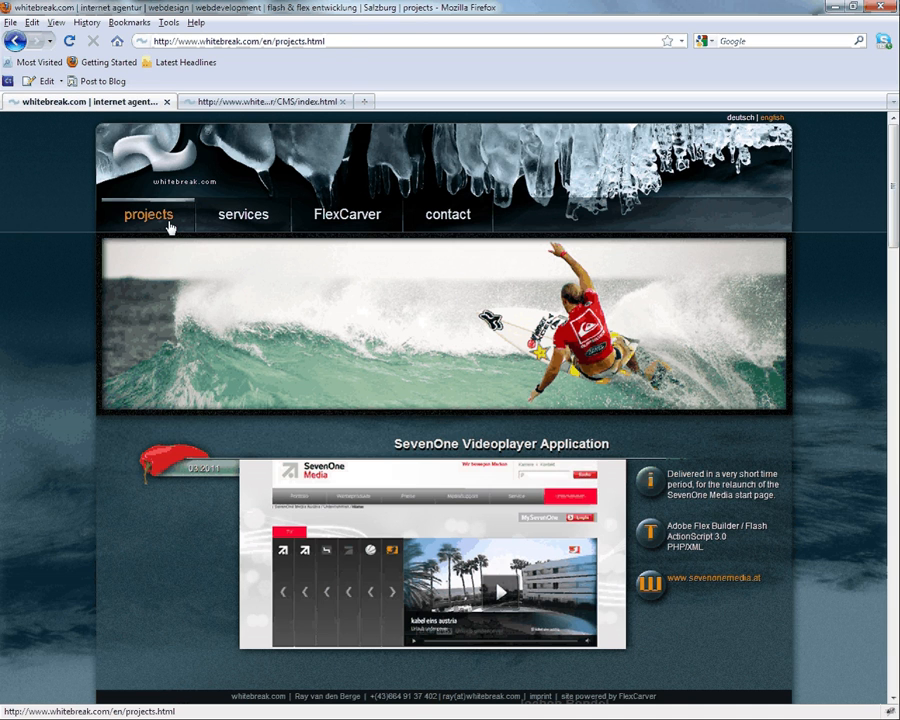
scroll(407, 380, "down", 3)
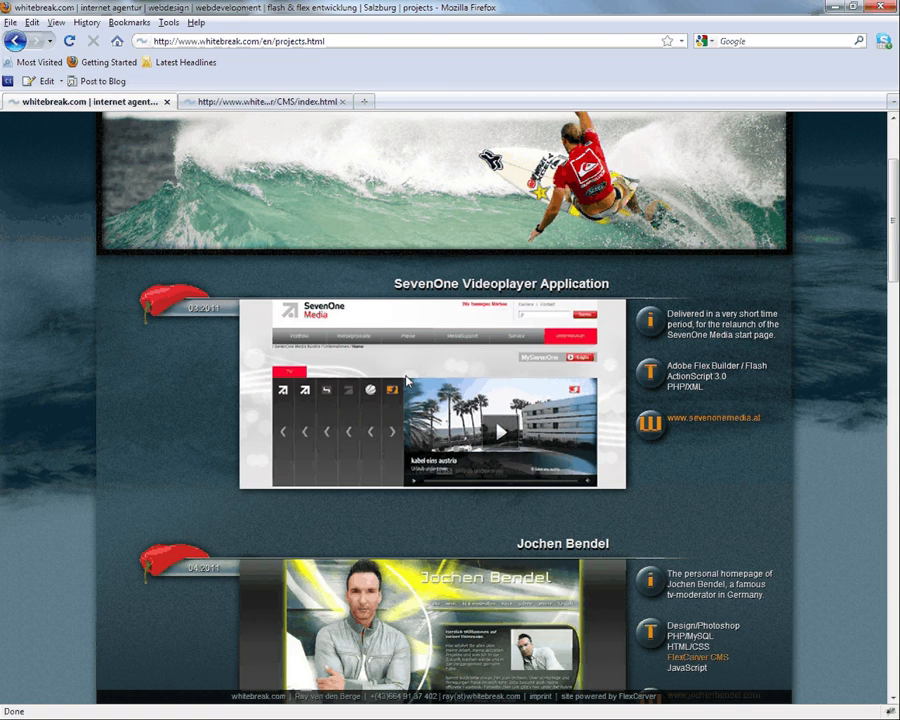
scroll(238, 118, "up", 2)
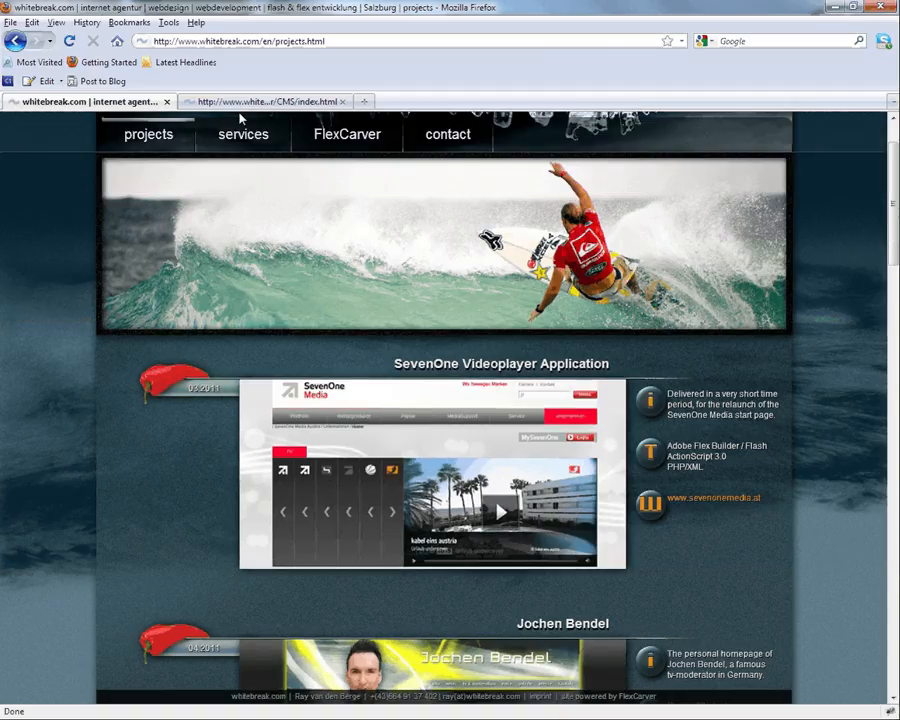
left_click(264, 101)
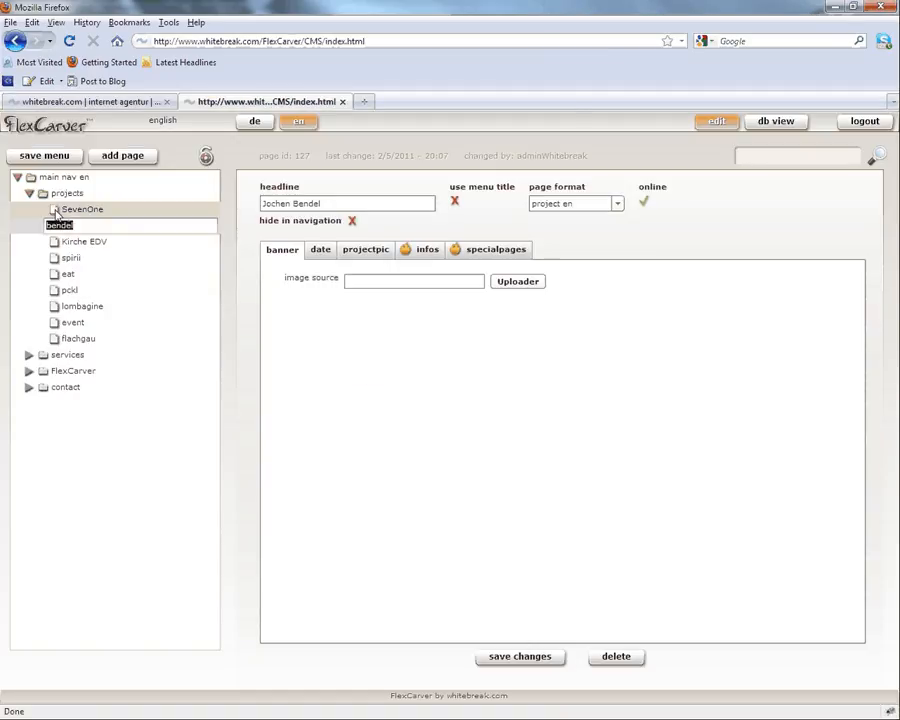
left_click_drag(66, 209, 62, 234)
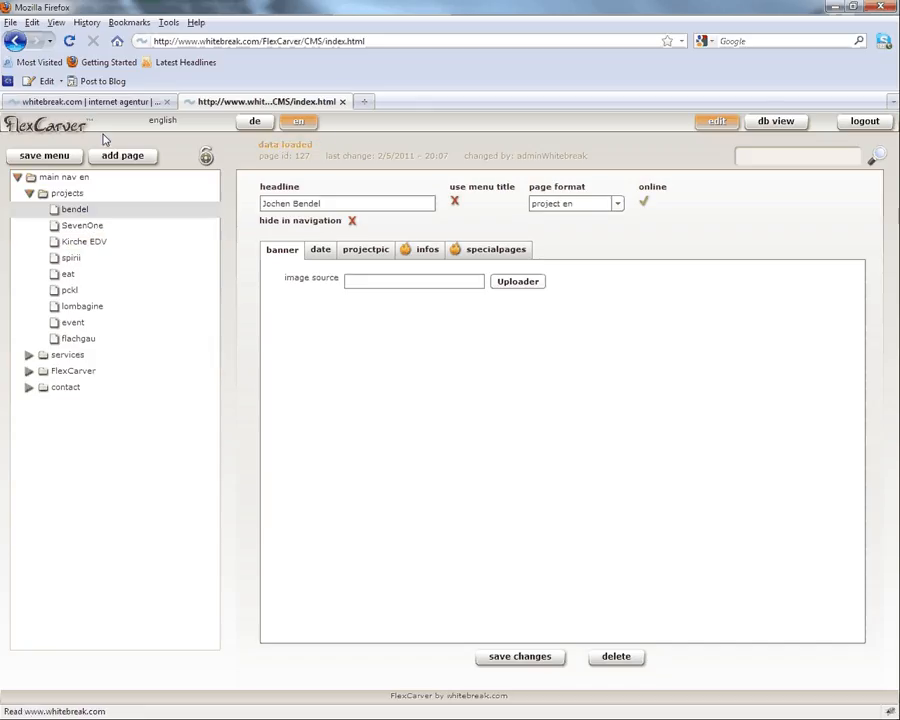
left_click(95, 103)
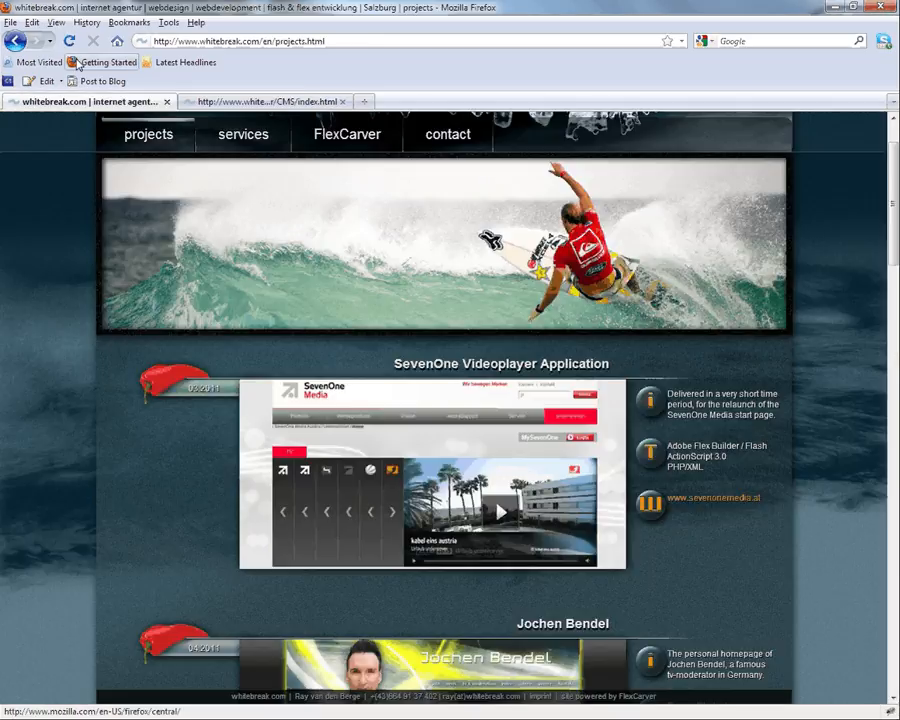
left_click(69, 42)
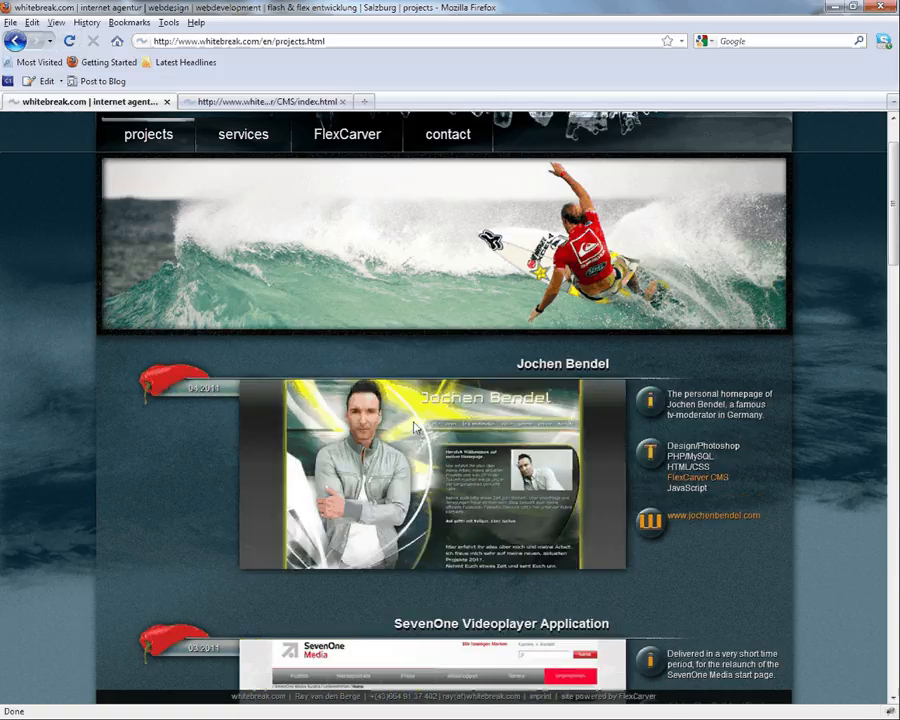
Step: Move bendel back below SevenOne and recheck the live projects page order
scroll(415, 428, "down", 2)
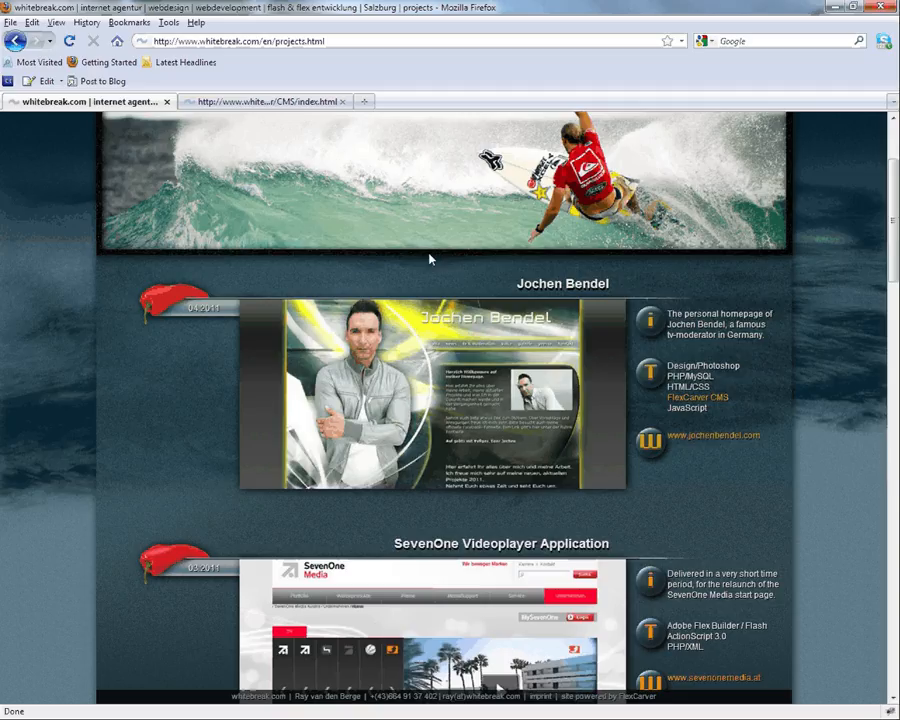
scroll(326, 207, "down", 5)
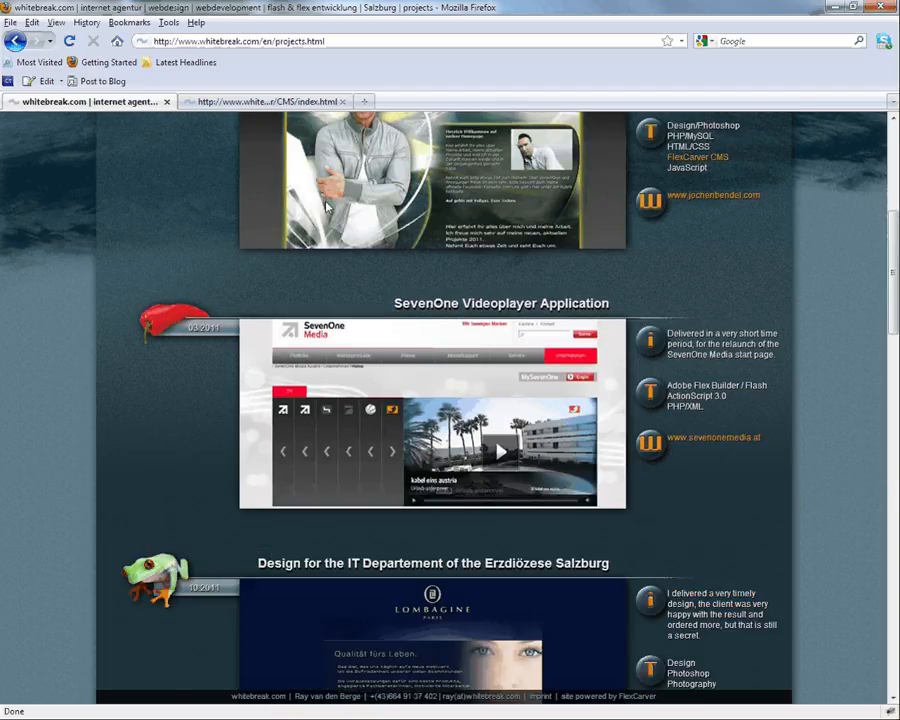
left_click(330, 101)
left_click(56, 231)
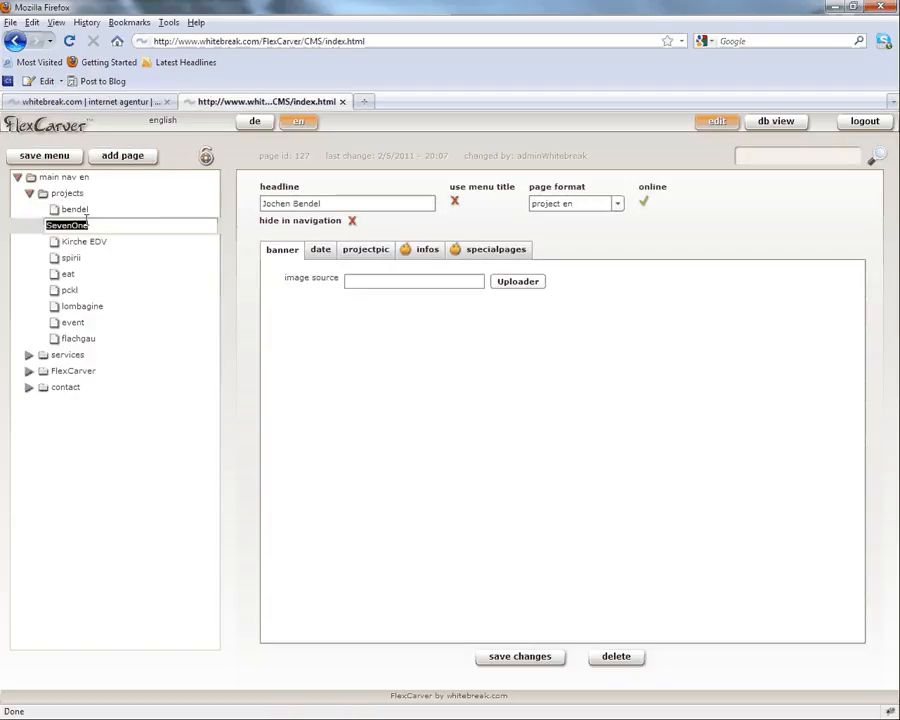
left_click_drag(55, 209, 57, 234)
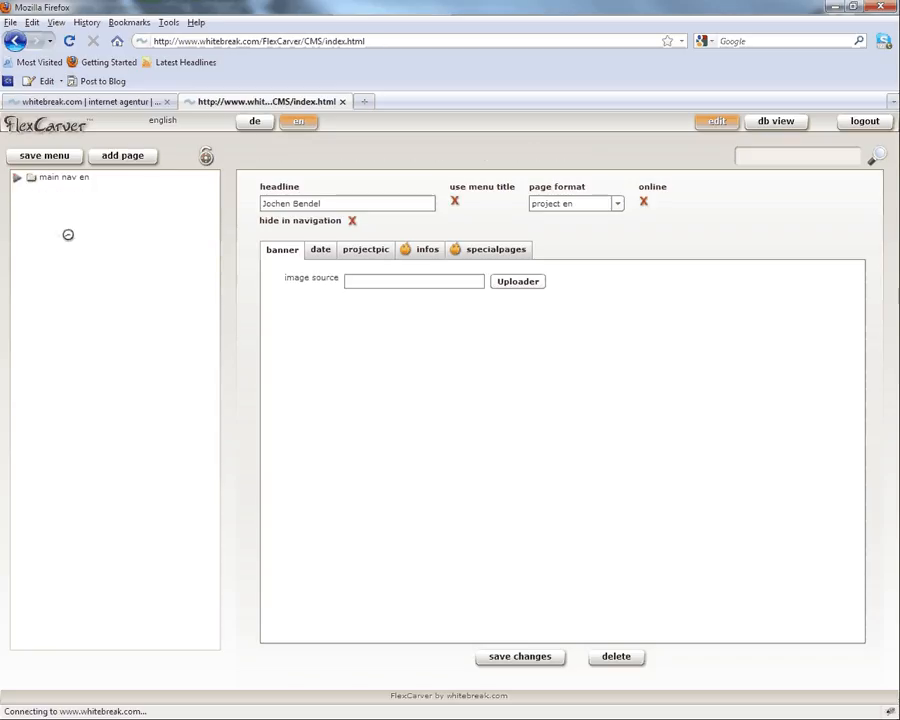
left_click(88, 102)
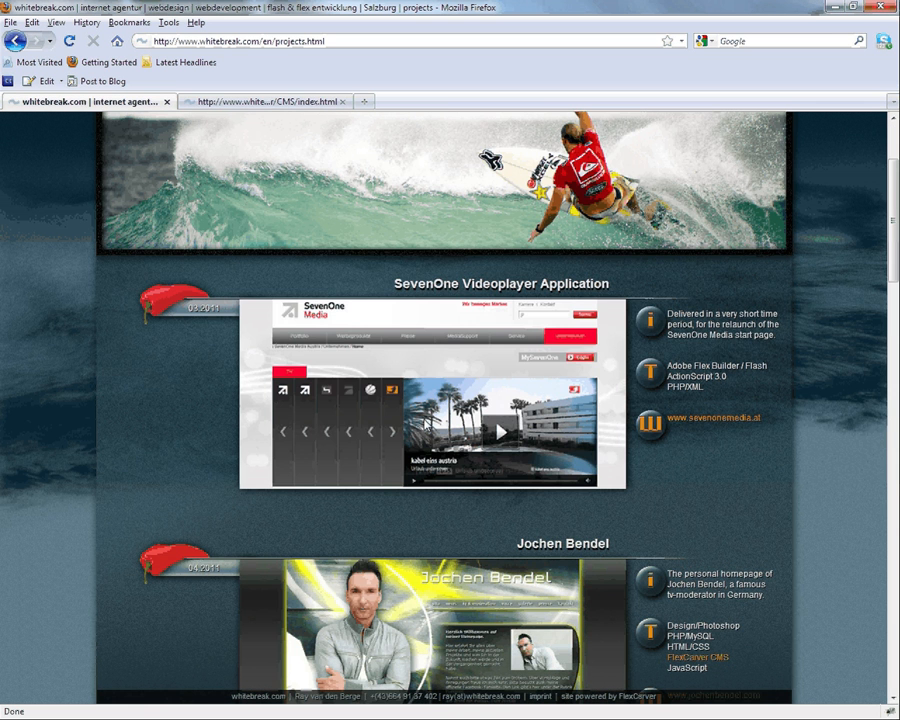
left_click(283, 103)
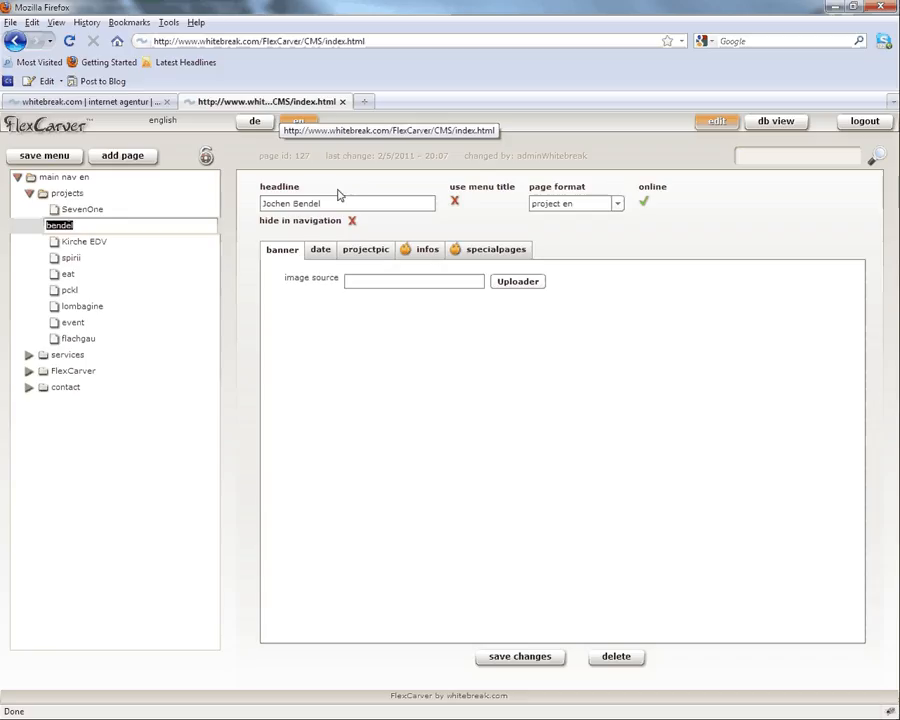
left_click(73, 193)
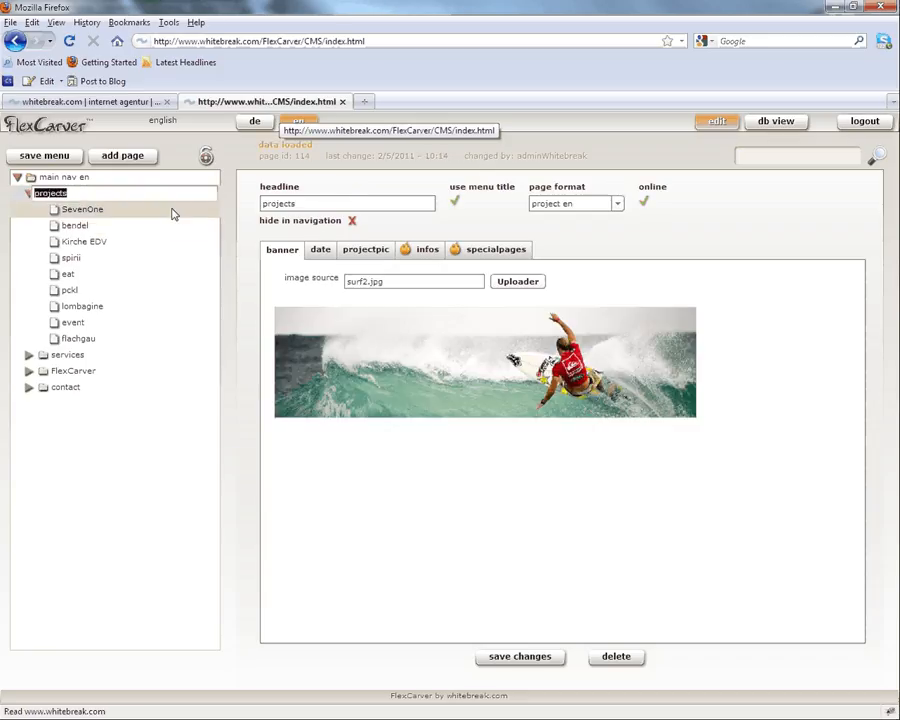
Step: Add a 'screencast' page under projects, using its menu title as headline, and set it online
left_click(124, 156)
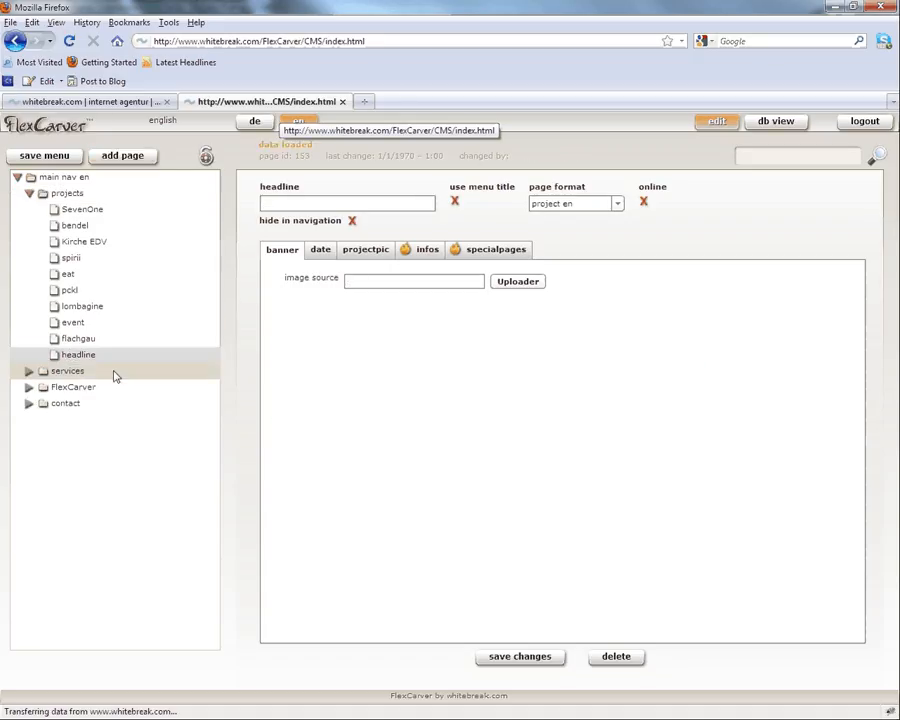
left_click(104, 355)
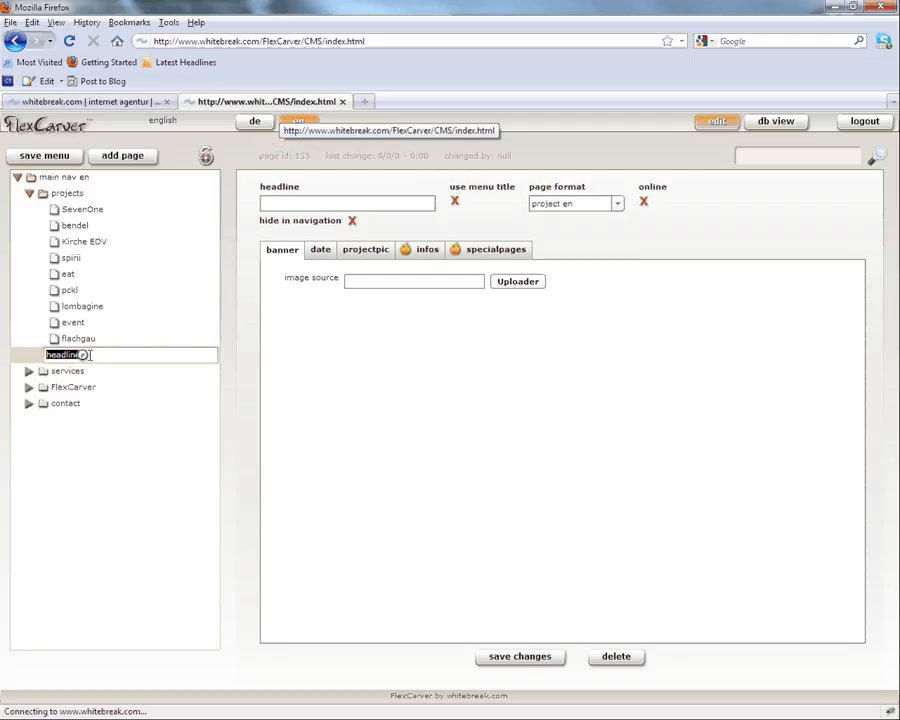
type("screencast")
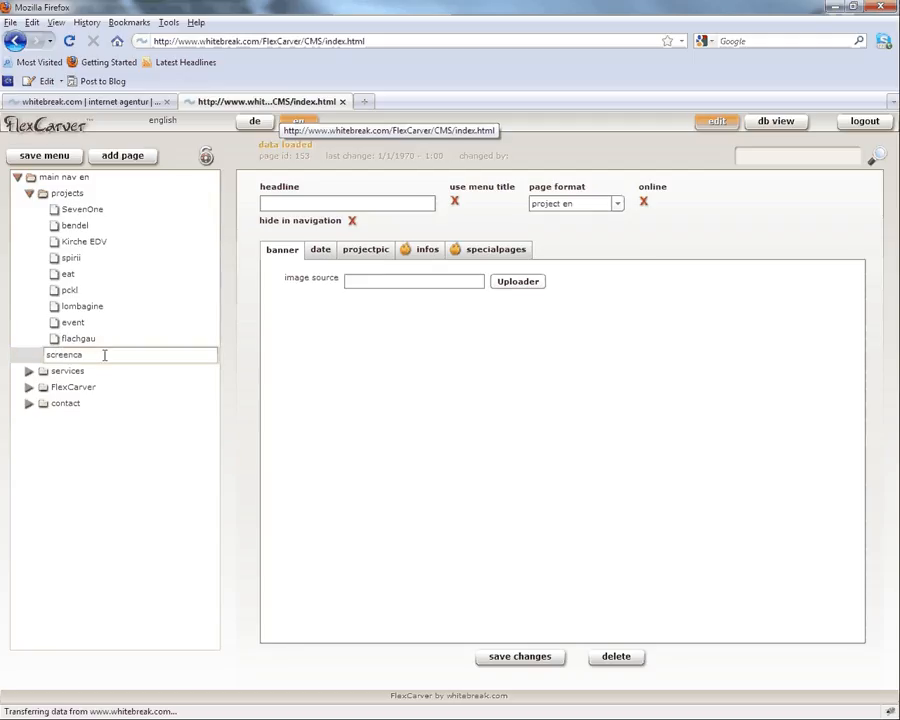
left_click(44, 155)
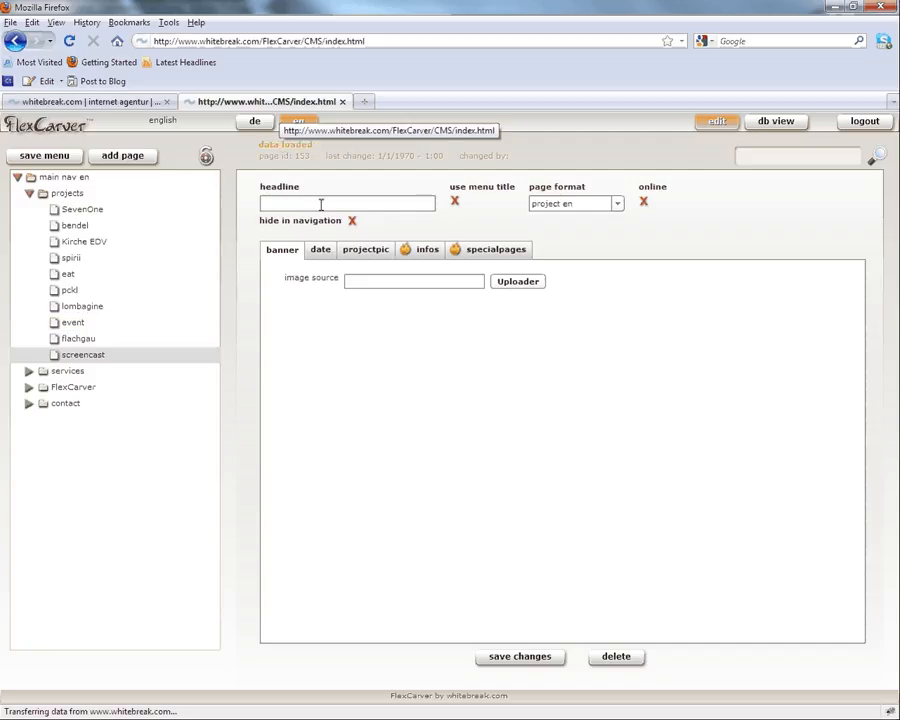
left_click(455, 204)
left_click(644, 201)
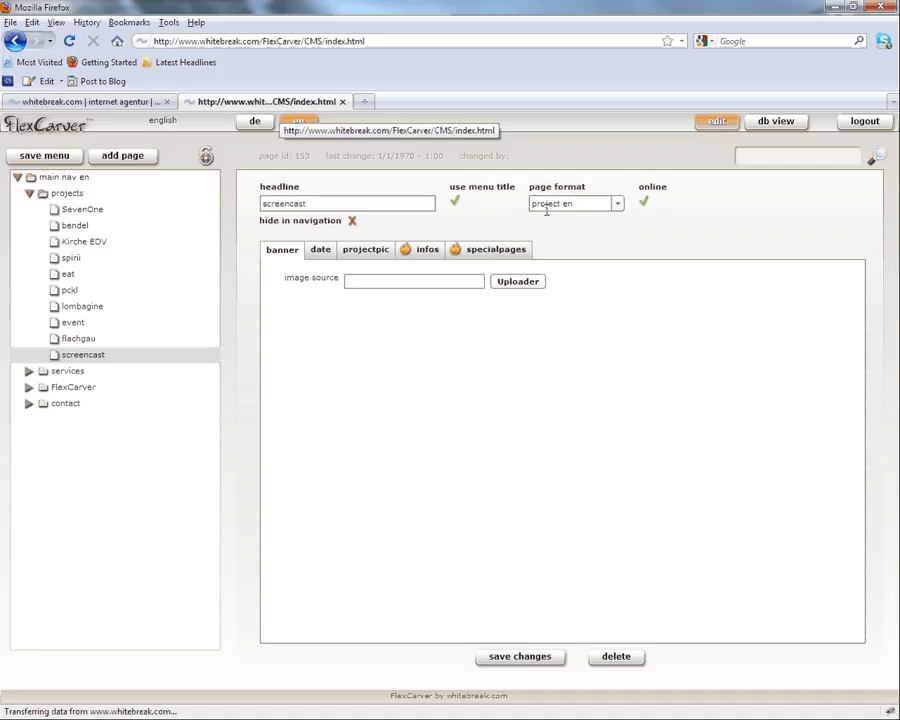
left_click(365, 249)
Step: Pick eventVenue.jpg from the server as the screencast page's project picture and save
left_click(515, 283)
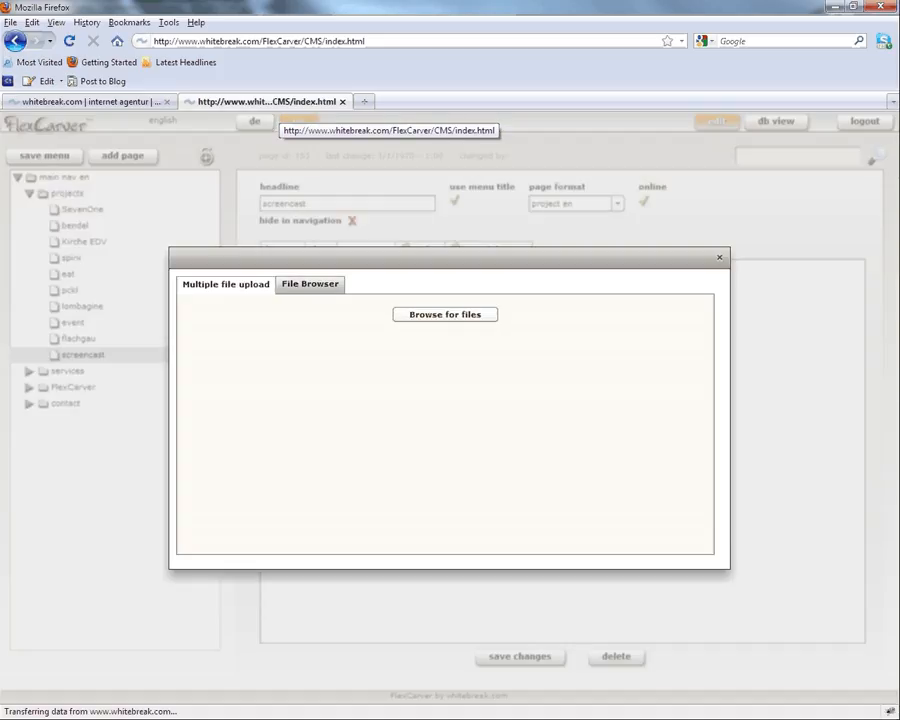
left_click(310, 284)
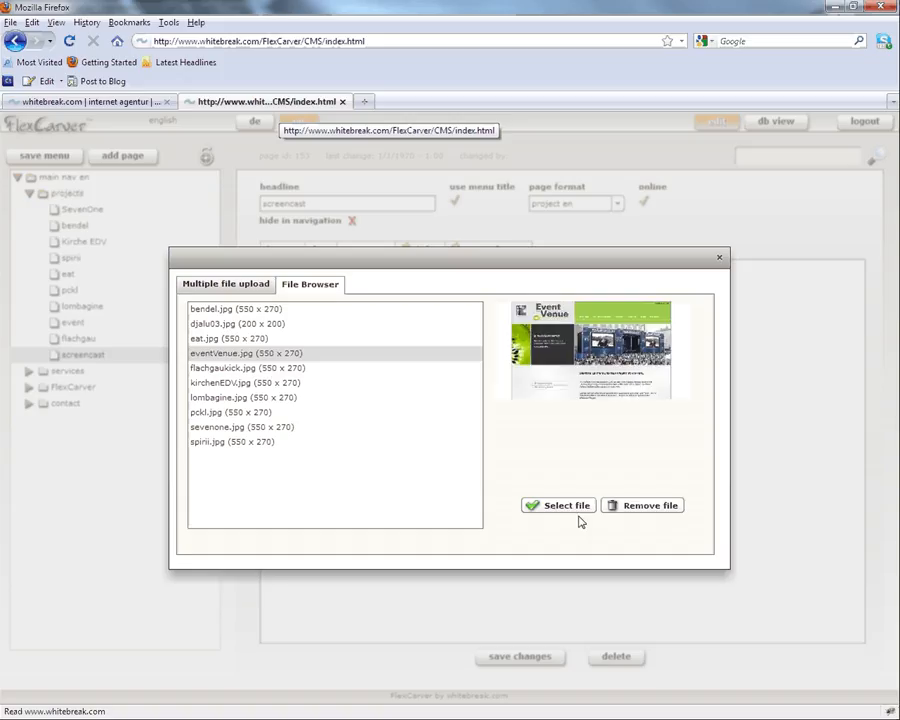
left_click(576, 510)
left_click(514, 657)
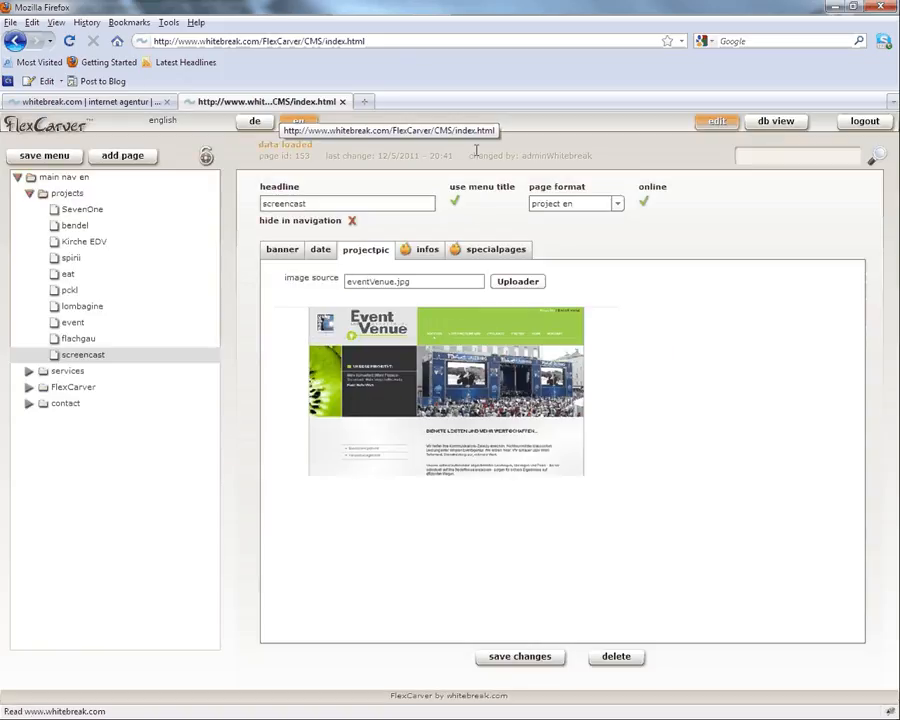
left_click(119, 104)
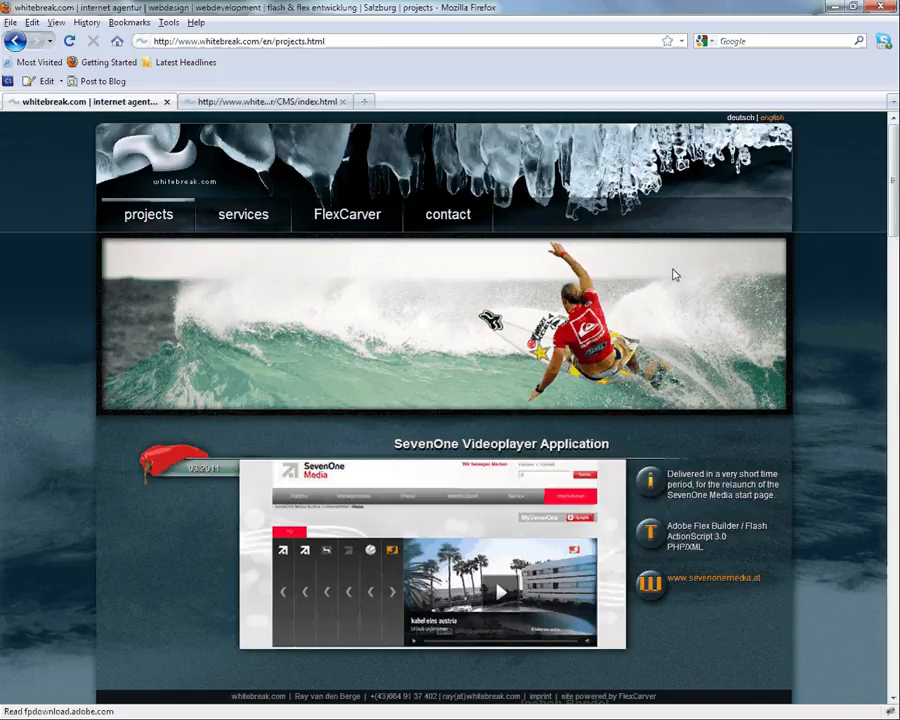
Step: Scroll to the bottom of the live projects page to find the screencast entry with its Event Venue picture
left_click_drag(893, 210, 897, 674)
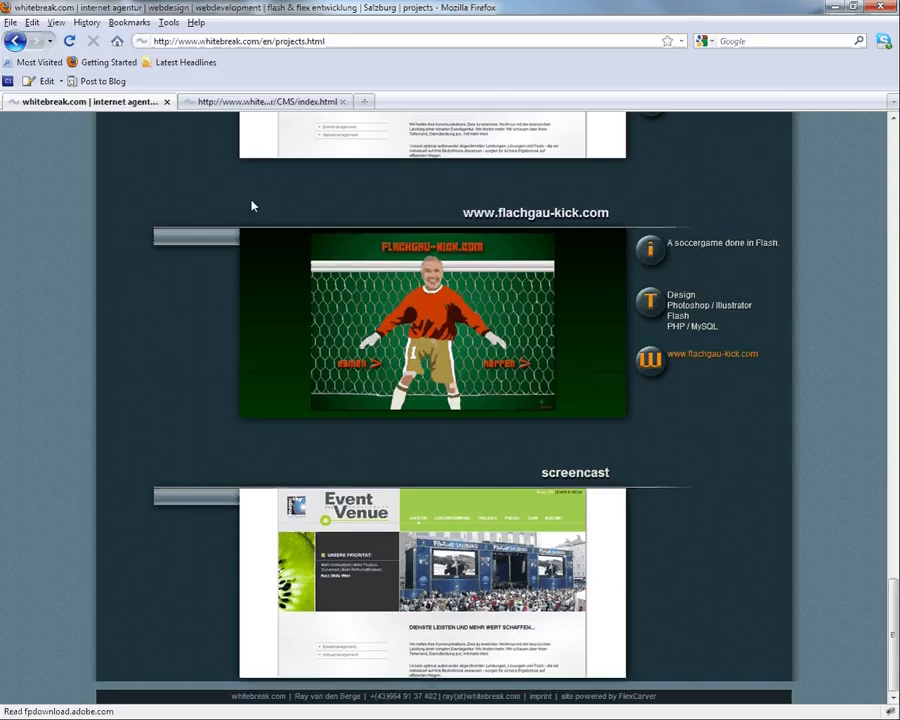
left_click(288, 102)
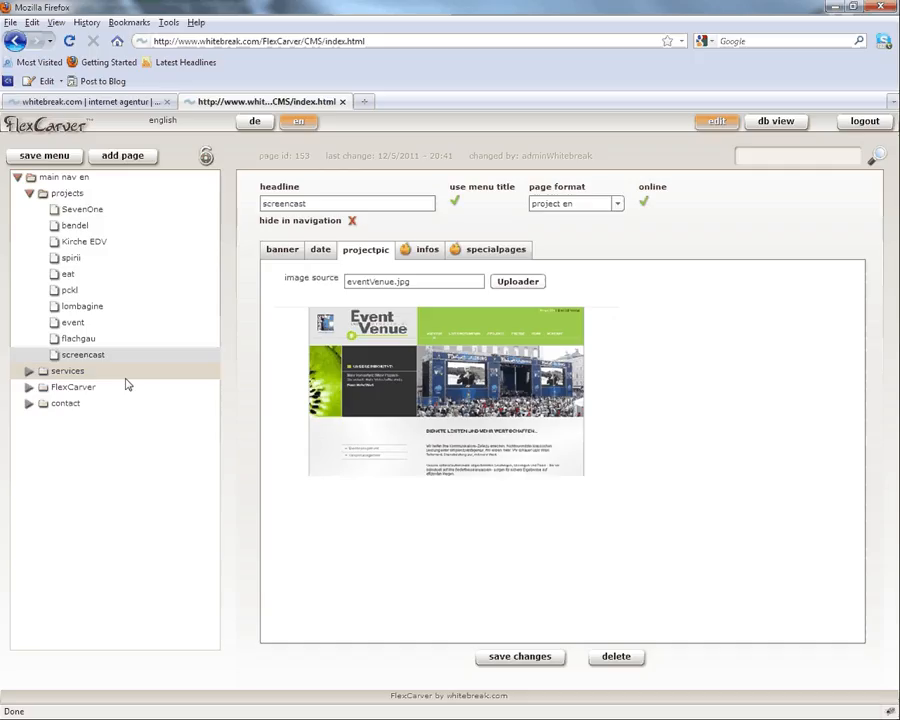
Step: Select the screencast page in the tree, delete it, and confirm with Ja
left_click(104, 355)
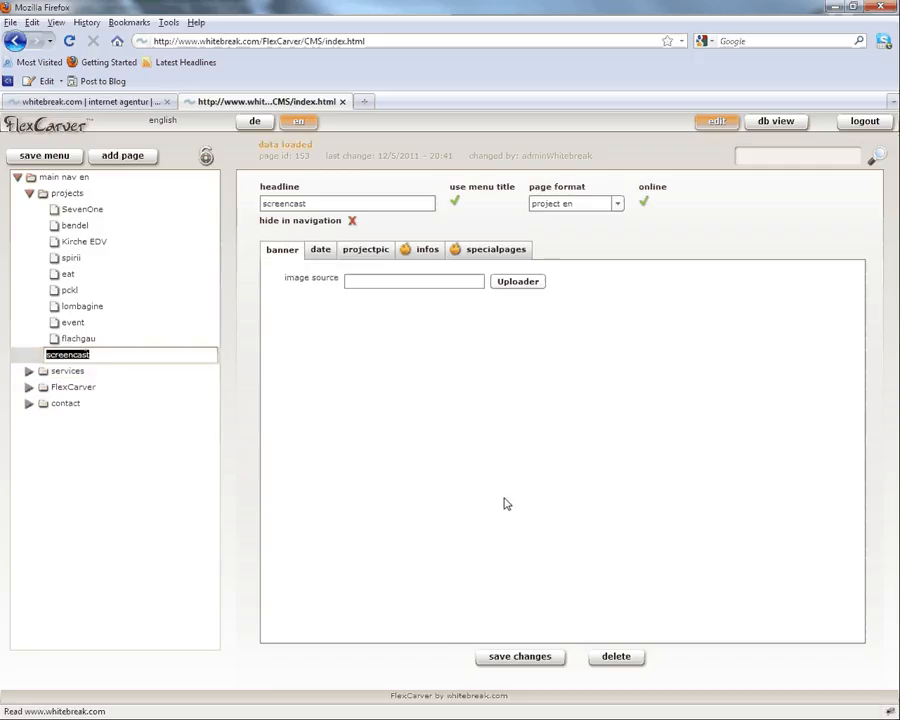
left_click(618, 656)
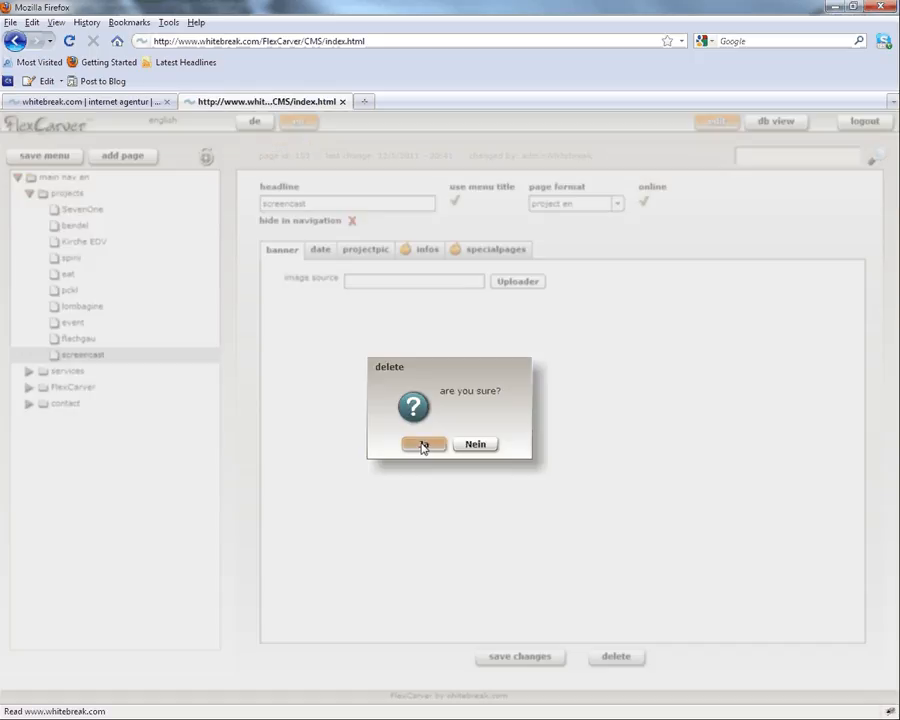
left_click(423, 445)
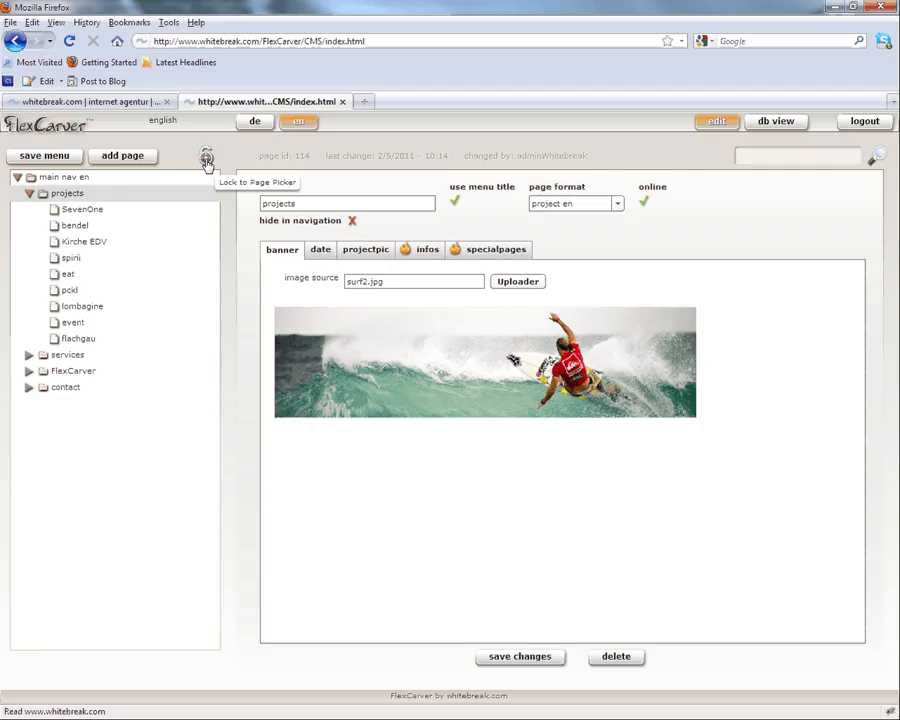
Step: Lock the page tree to services and expand it to show design, webdevelopment and flash flex development
left_click(36, 359)
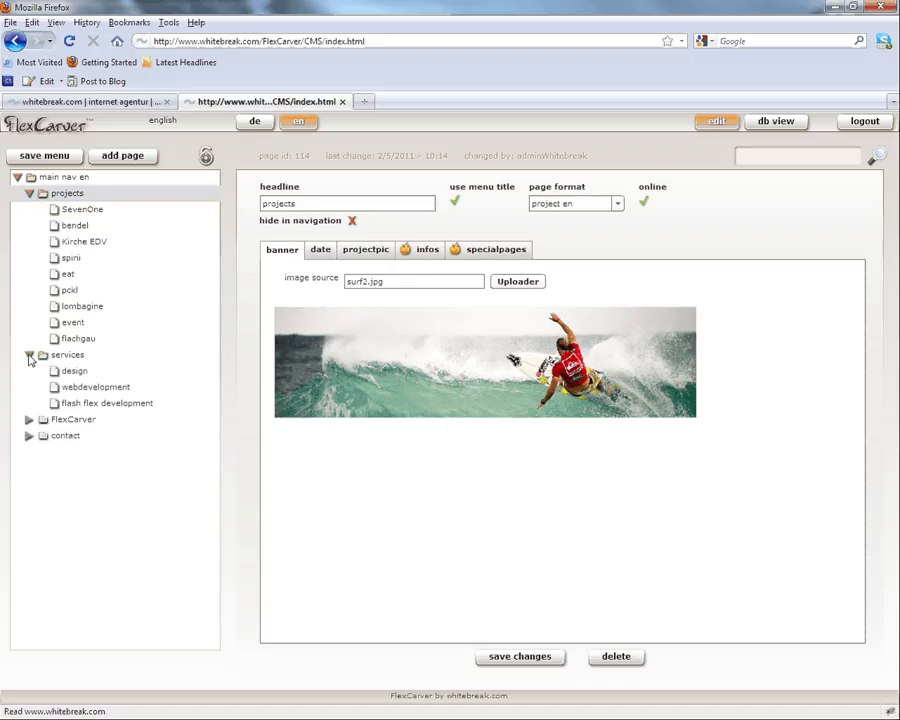
left_click(207, 158)
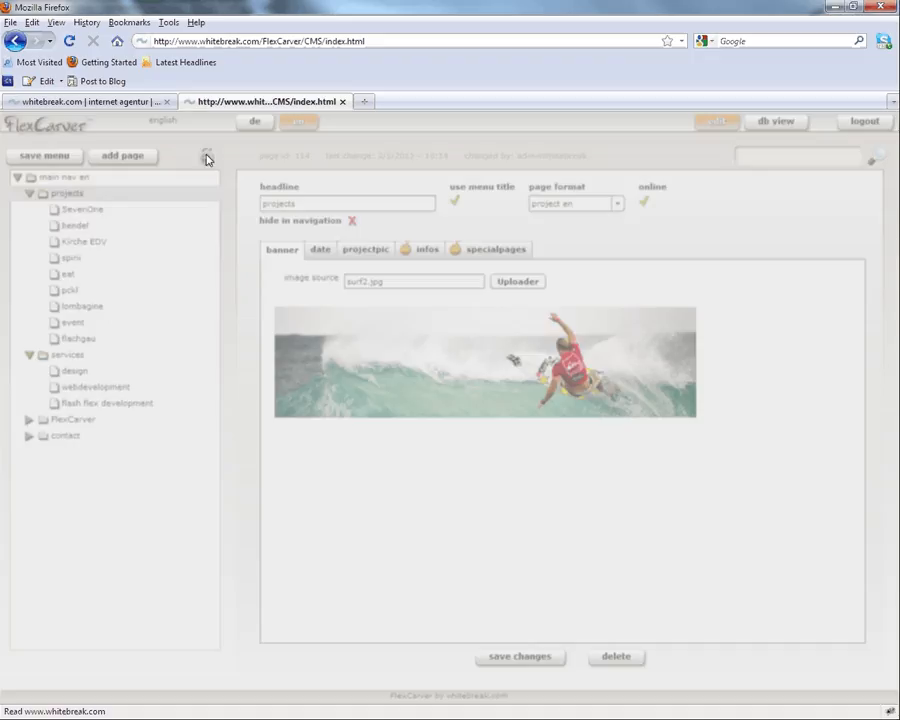
left_click(354, 264)
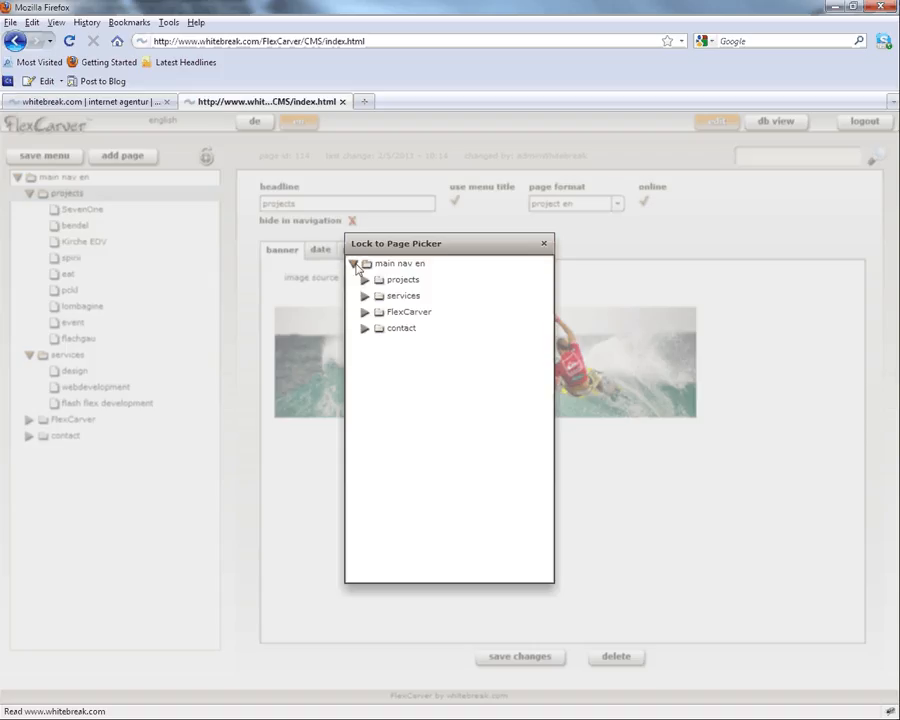
left_click(414, 298)
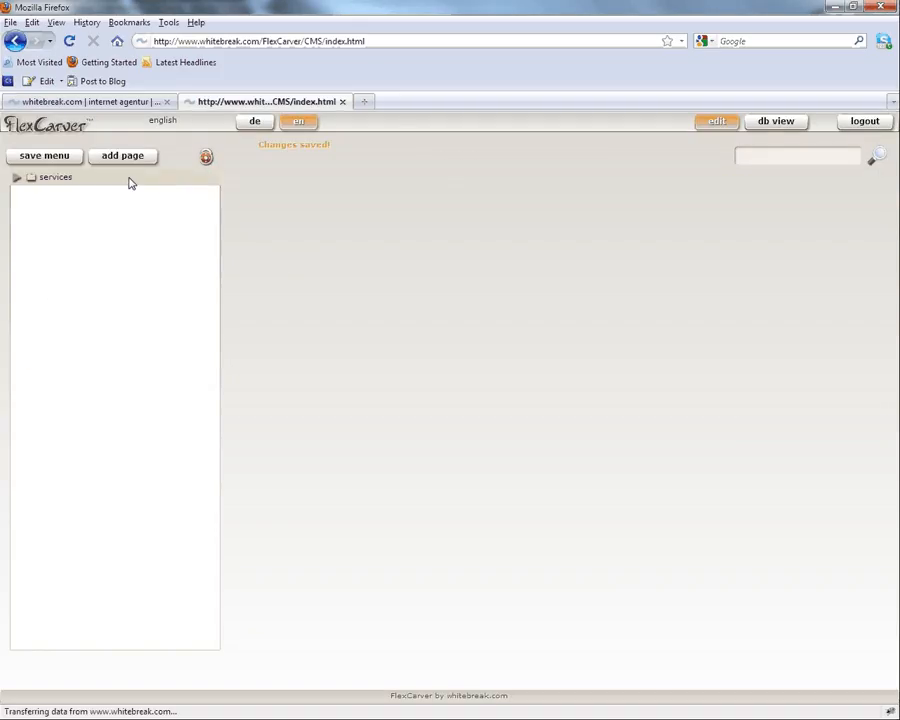
left_click(17, 177)
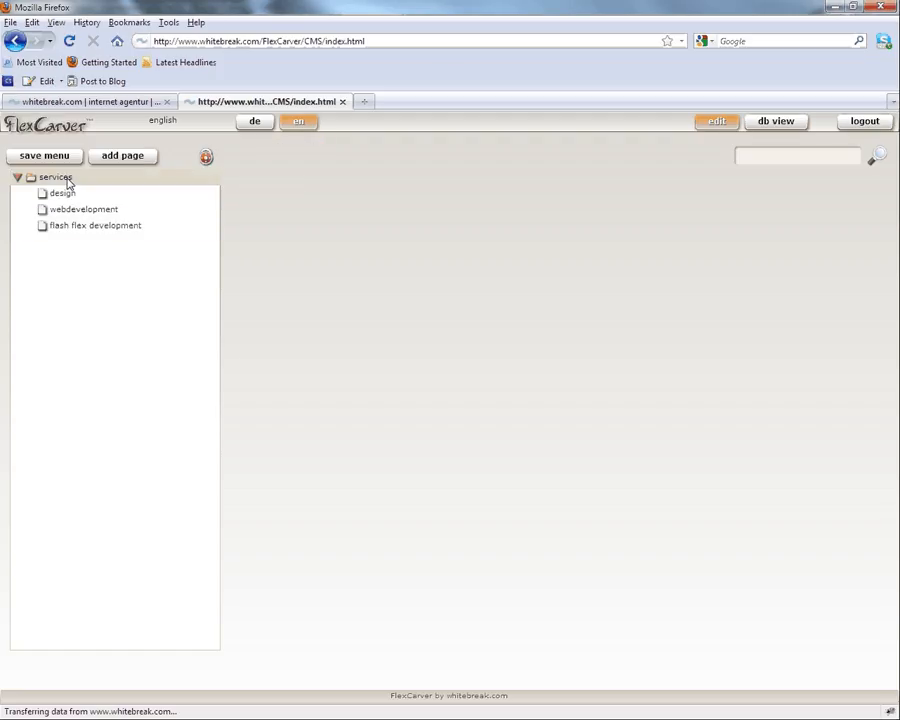
Step: Search the pages for 'design' and open the design page for editing
left_click(769, 157)
type("design")
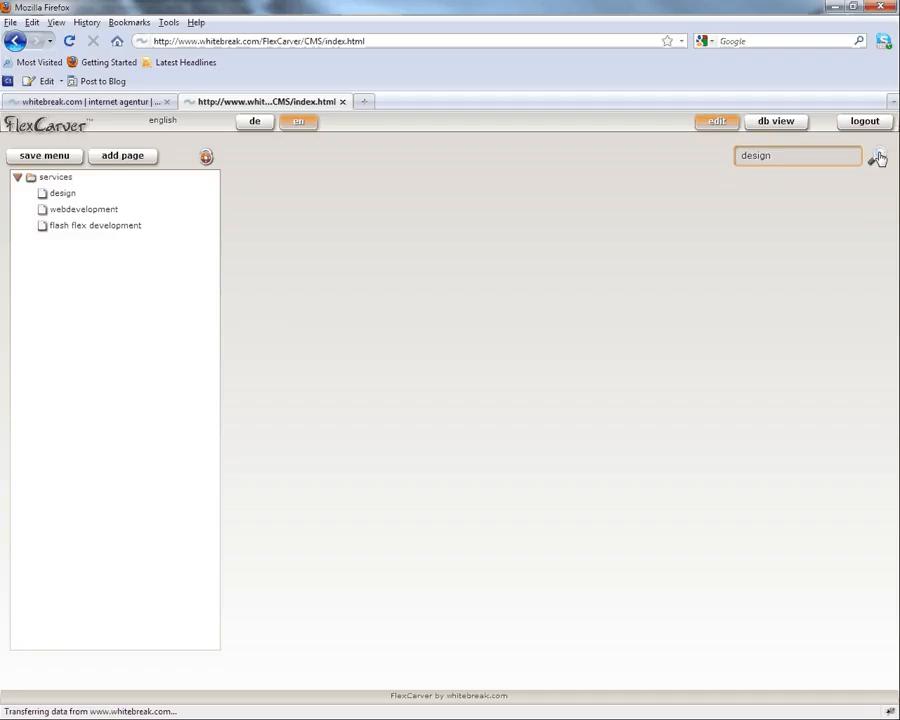
left_click(878, 159)
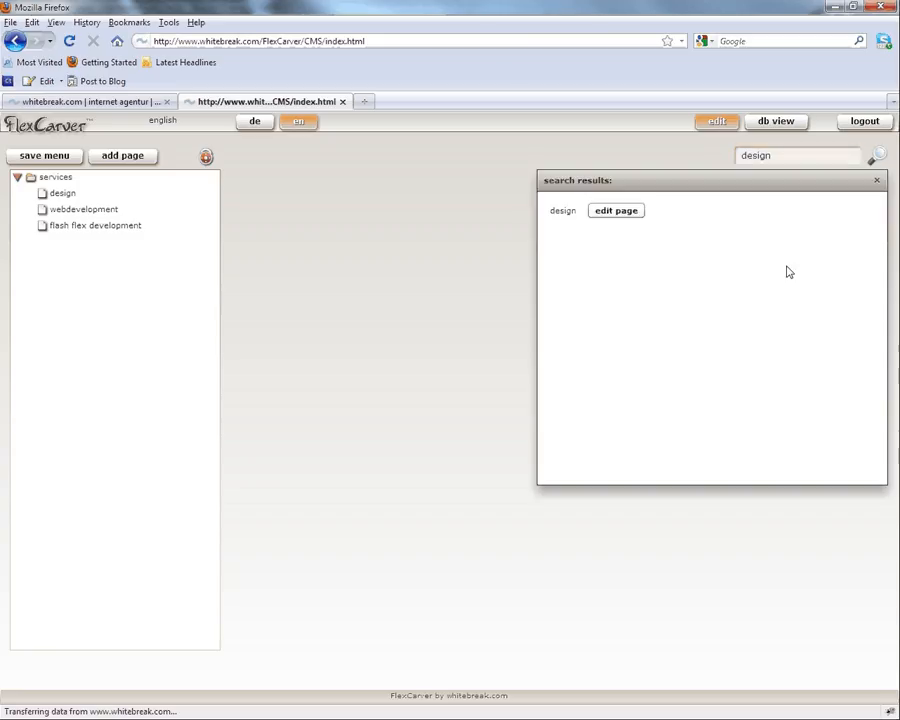
left_click(616, 211)
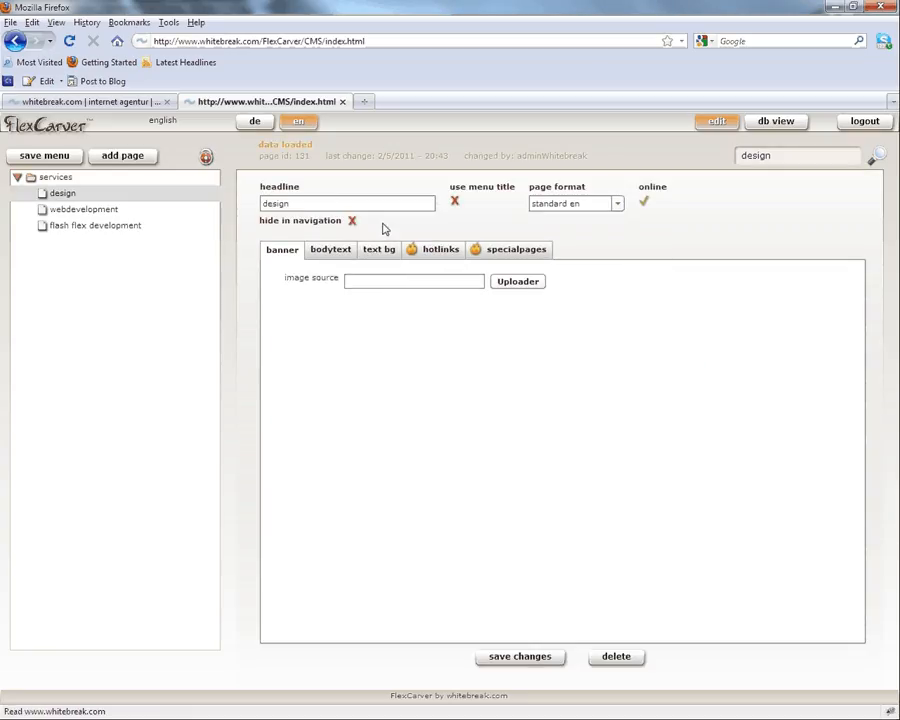
Step: Release the page lock, rerun the 'design' search, and load the Kirche EDV page into the editor
left_click(206, 158)
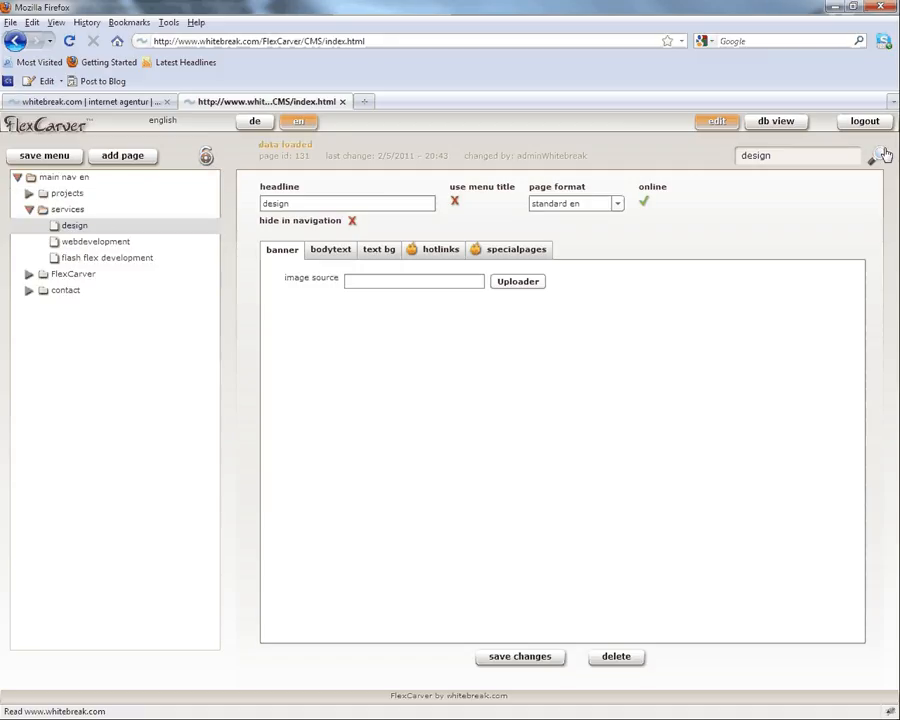
left_click(876, 157)
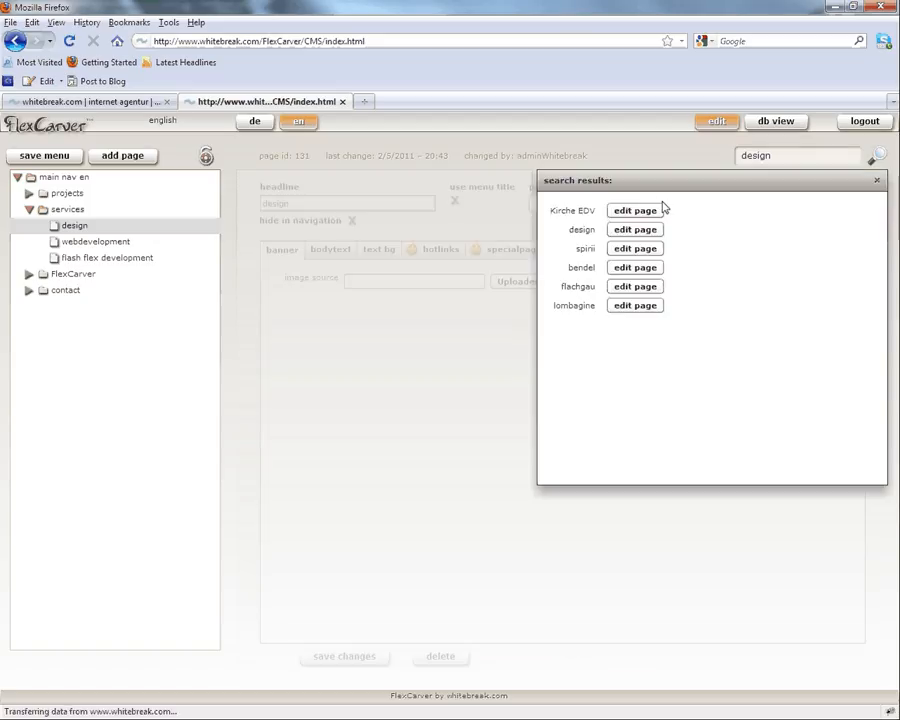
left_click(618, 212)
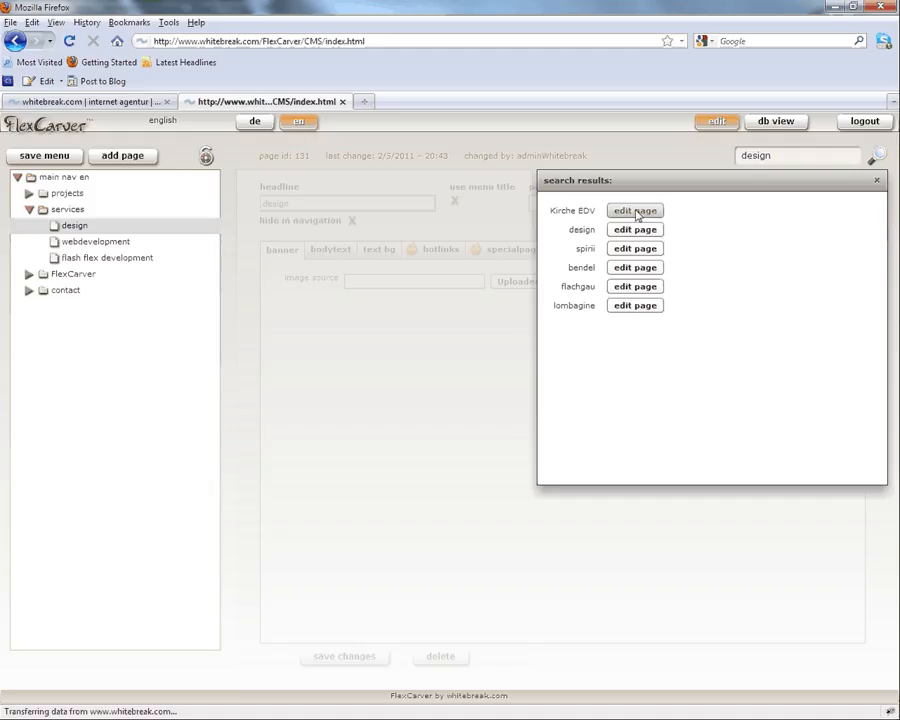
left_click(636, 212)
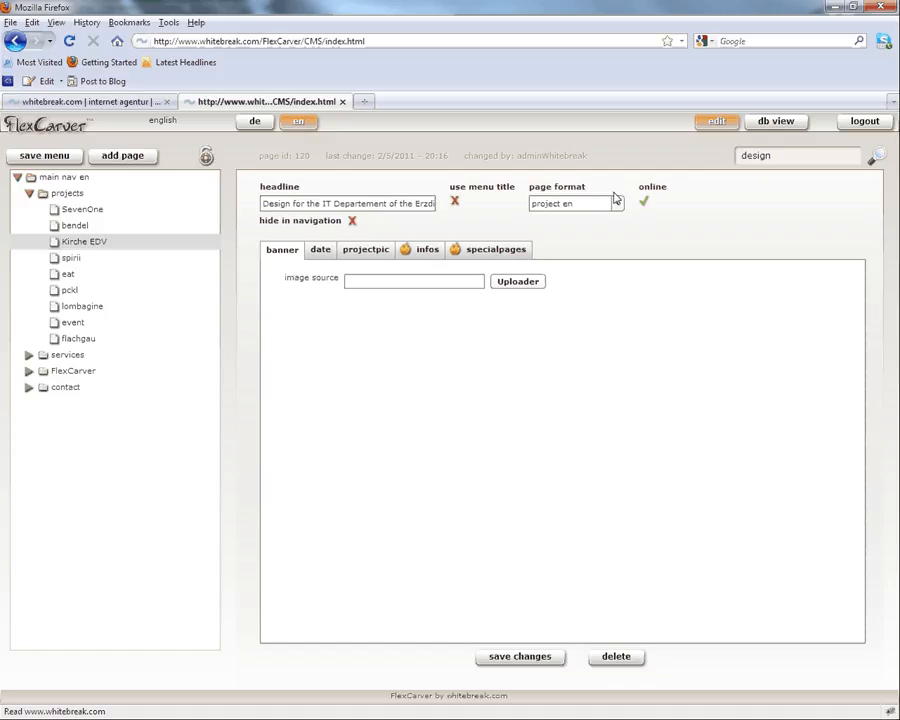
Step: Show the Kirche EDV page's German ('de') version, then switch to the db view
left_click(255, 122)
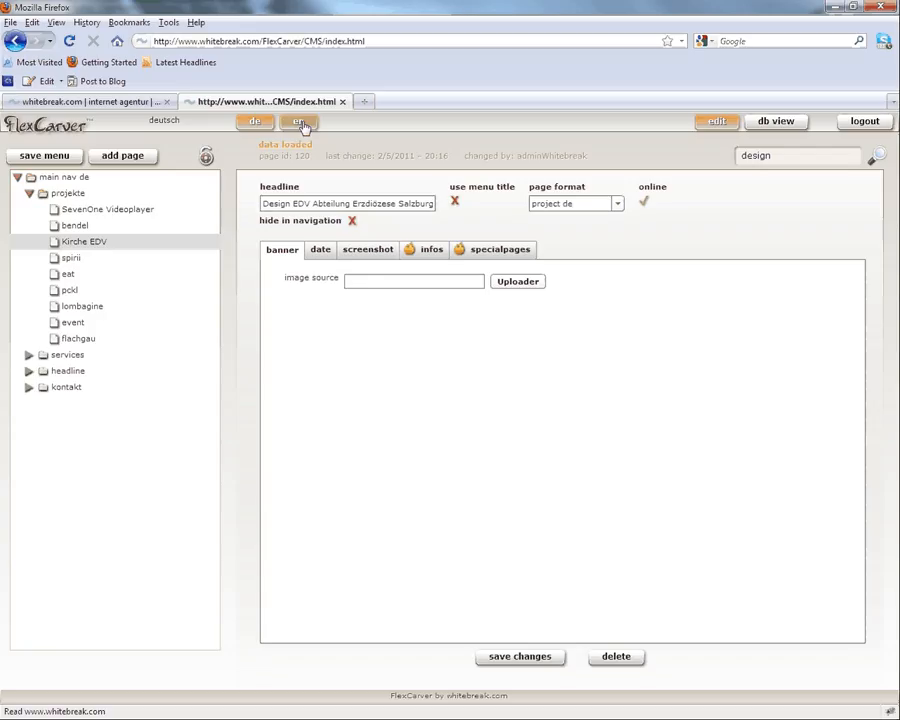
left_click(777, 122)
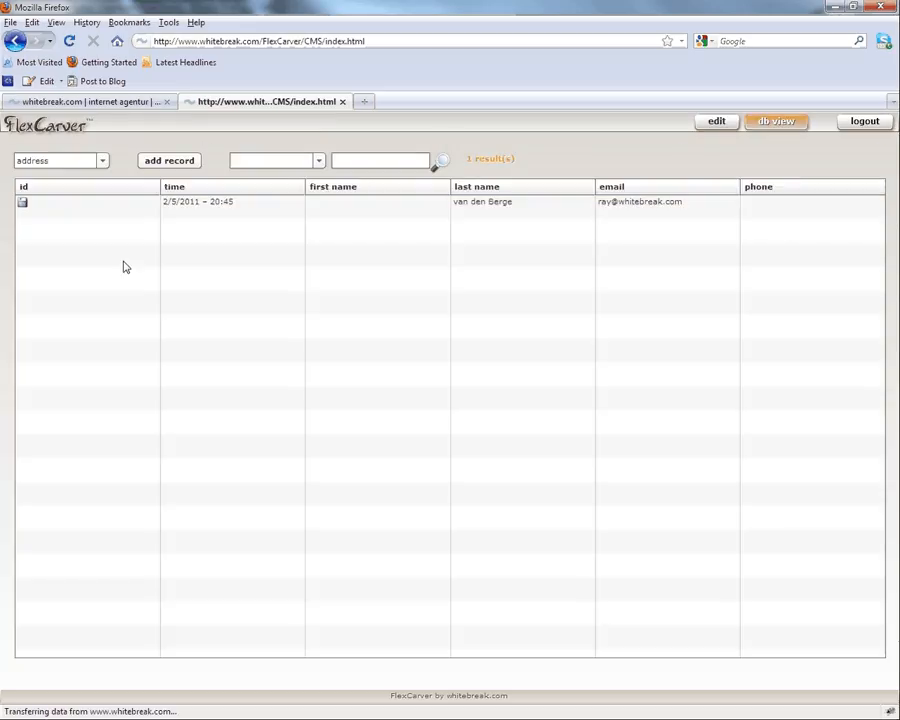
Step: List the request table records, return to the editor, and bring up the whitebreak.com projects tab
left_click(102, 161)
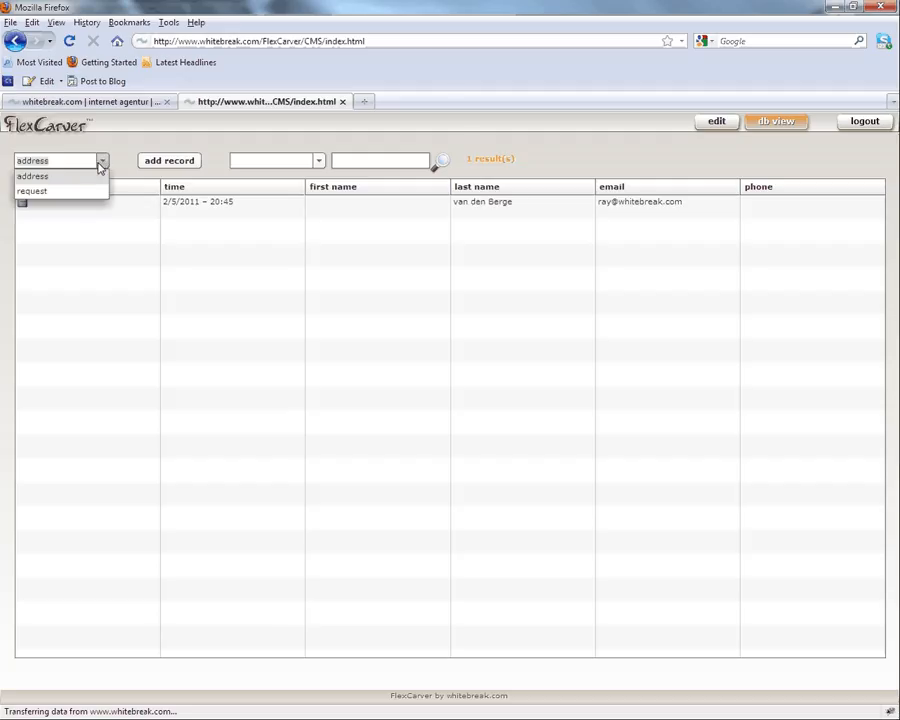
left_click(86, 191)
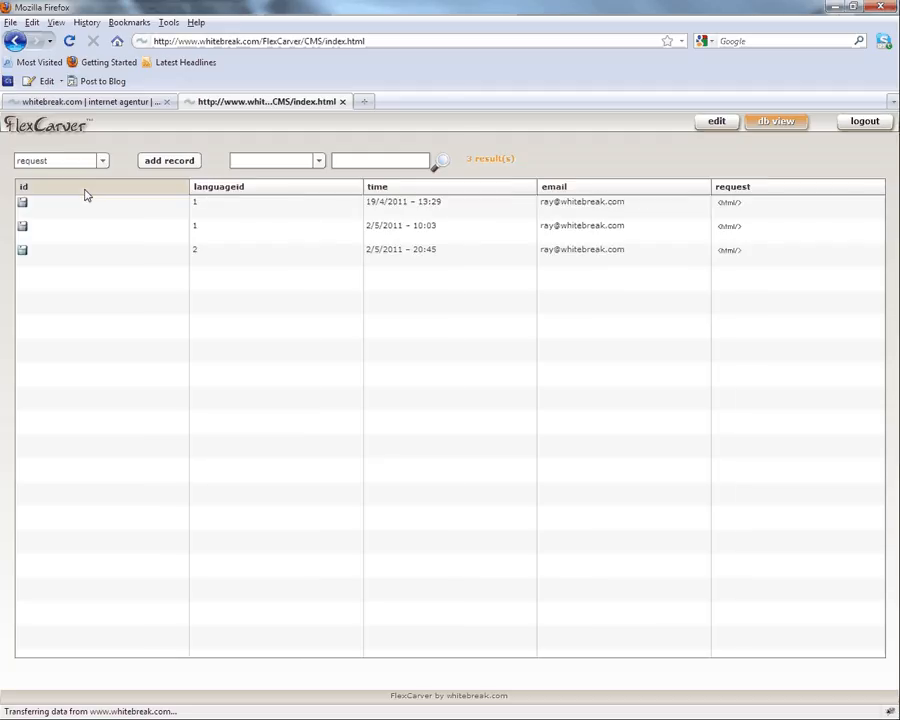
left_click(716, 121)
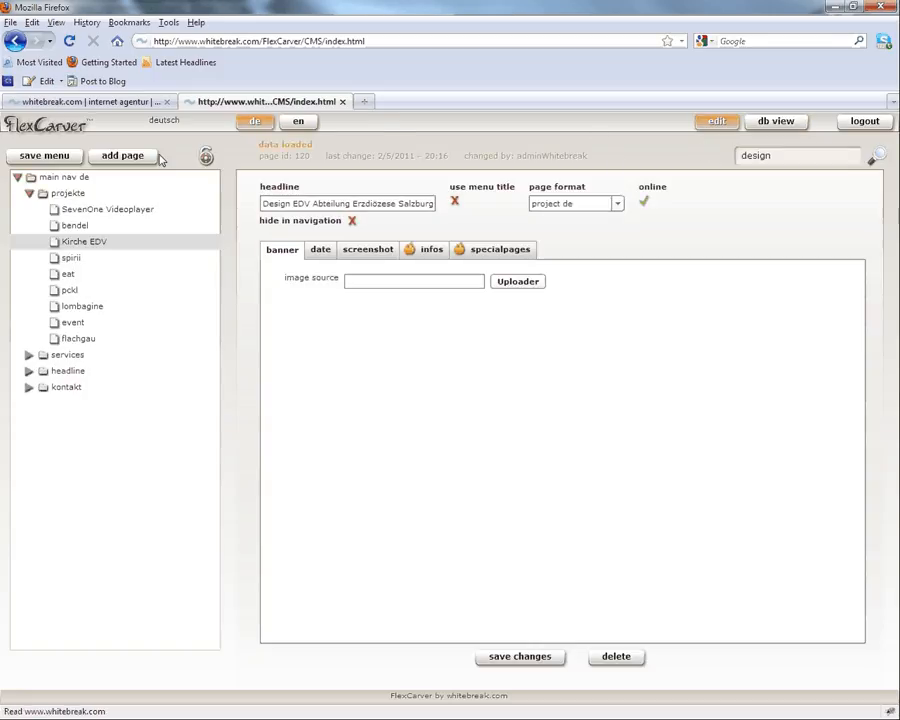
left_click(95, 102)
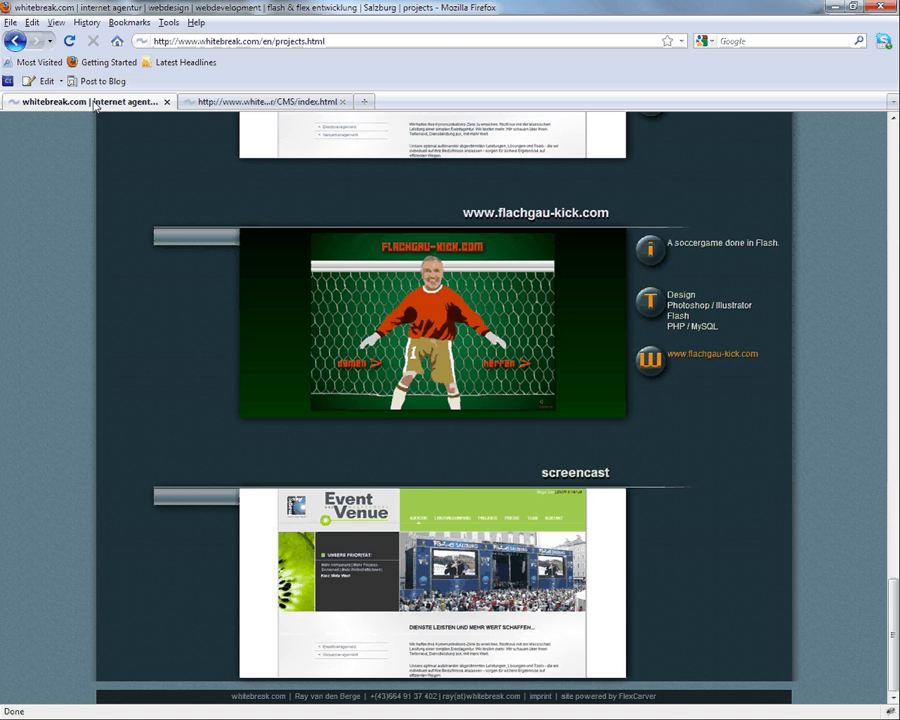
Step: Open the inline image editor on the SevenOne Videoplayer screenshot (sevenone.jpg)
scroll(96, 293, "up", 10)
scroll(96, 293, "up", 10)
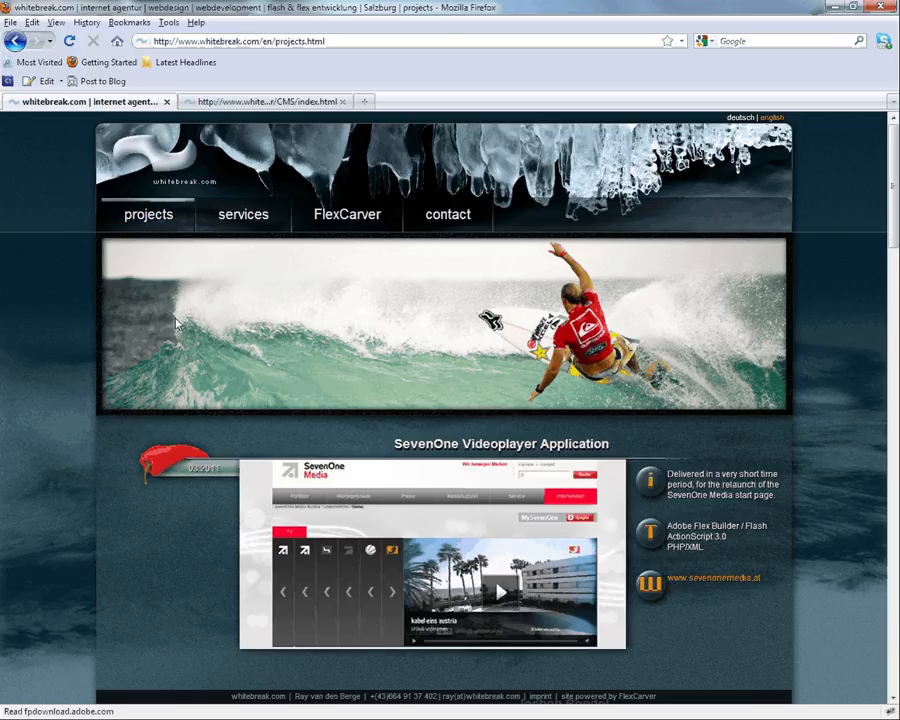
scroll(176, 323, "down", 3)
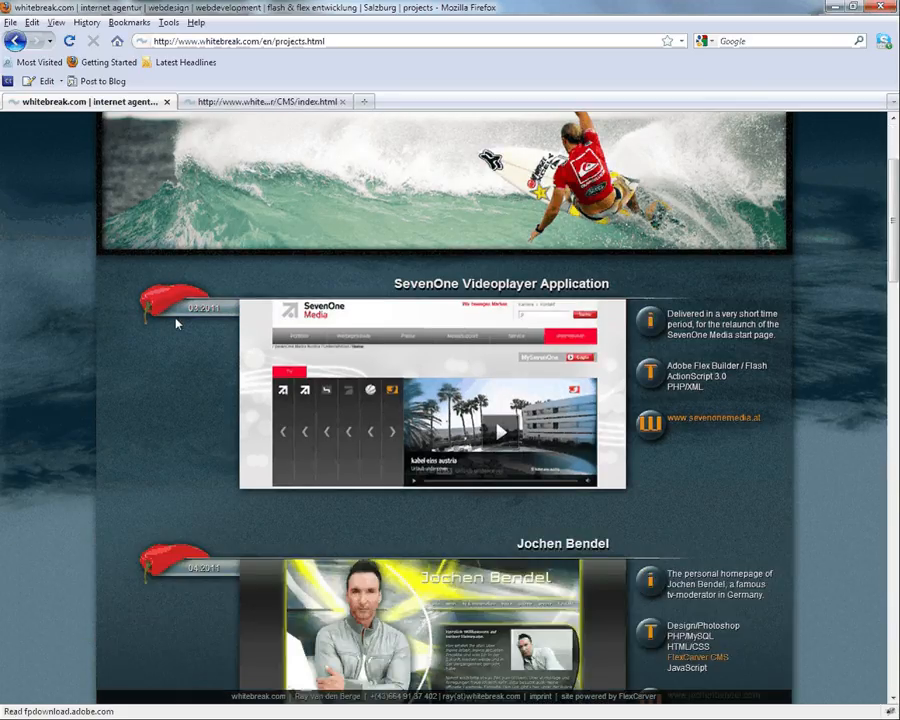
scroll(438, 277, "down", 2)
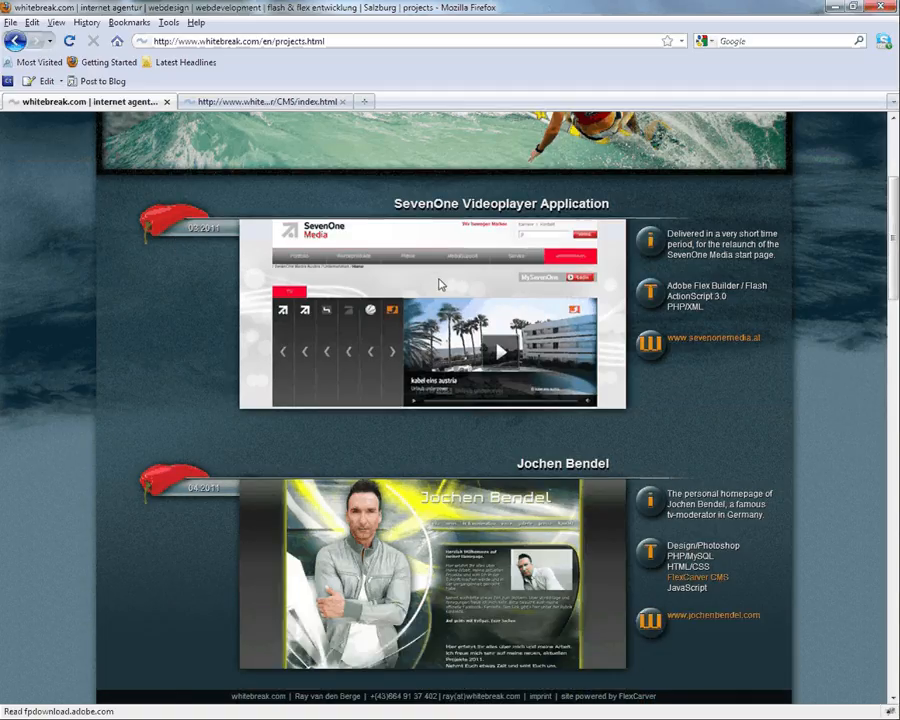
left_click(438, 285)
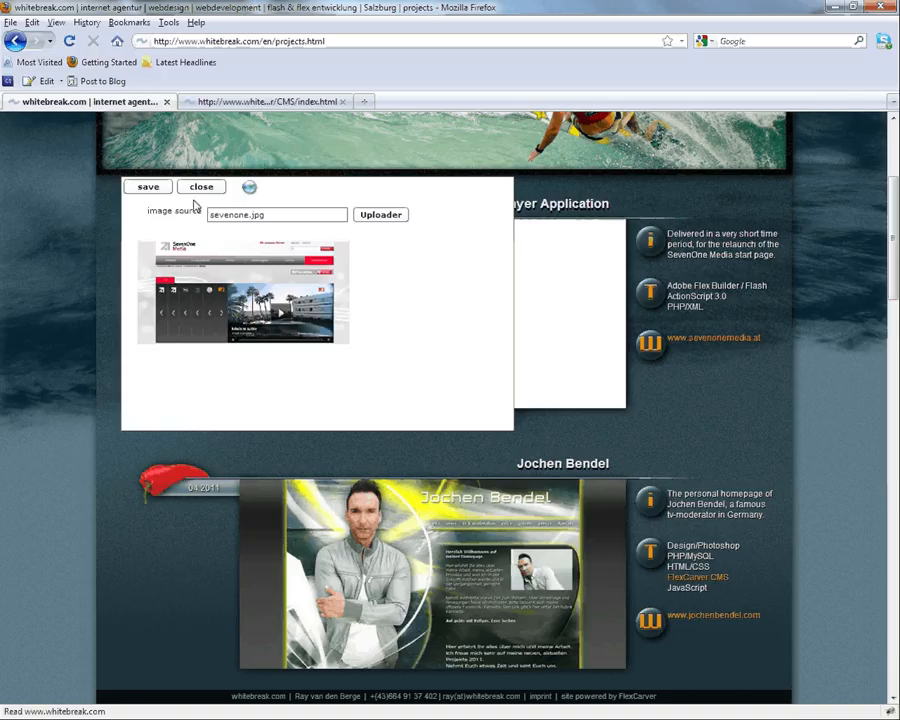
Step: Swap the SevenOne screenshot for eventVenue.jpg from the server images, save it, and reopen the image editor
left_click(372, 219)
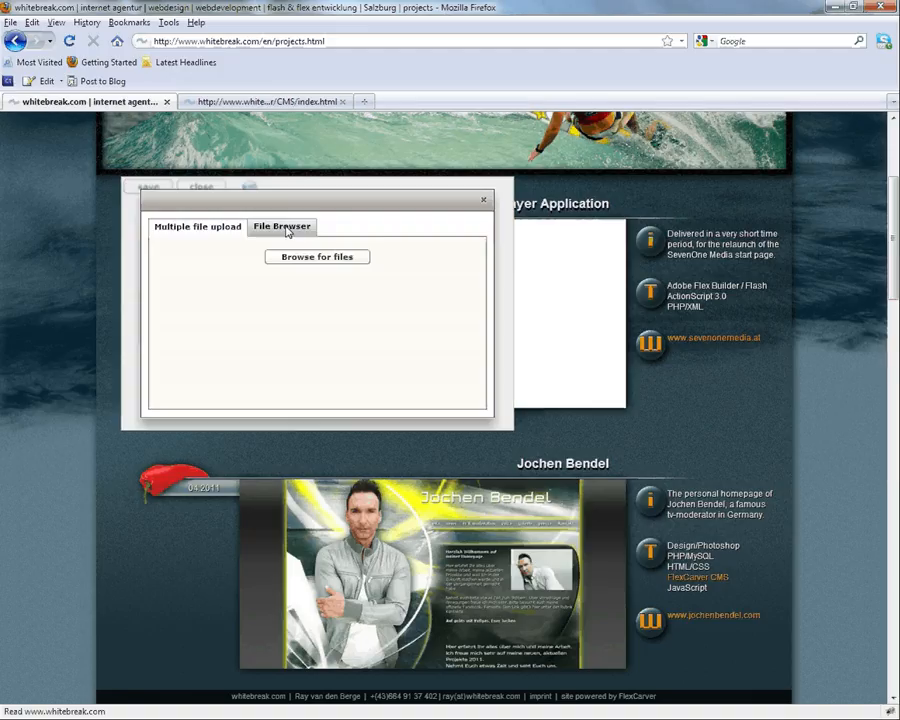
left_click(284, 227)
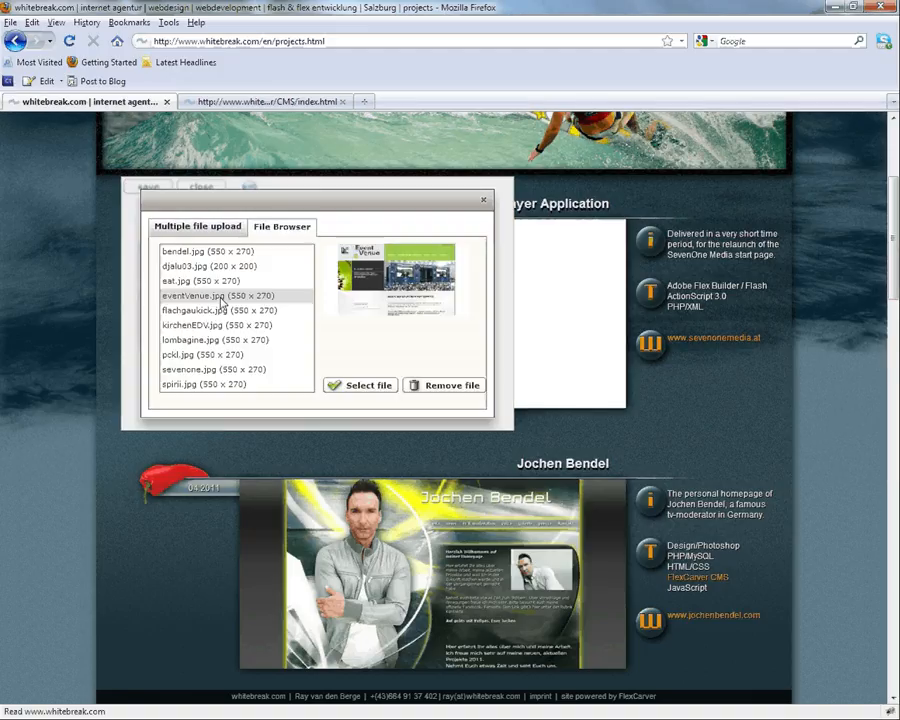
left_click(367, 388)
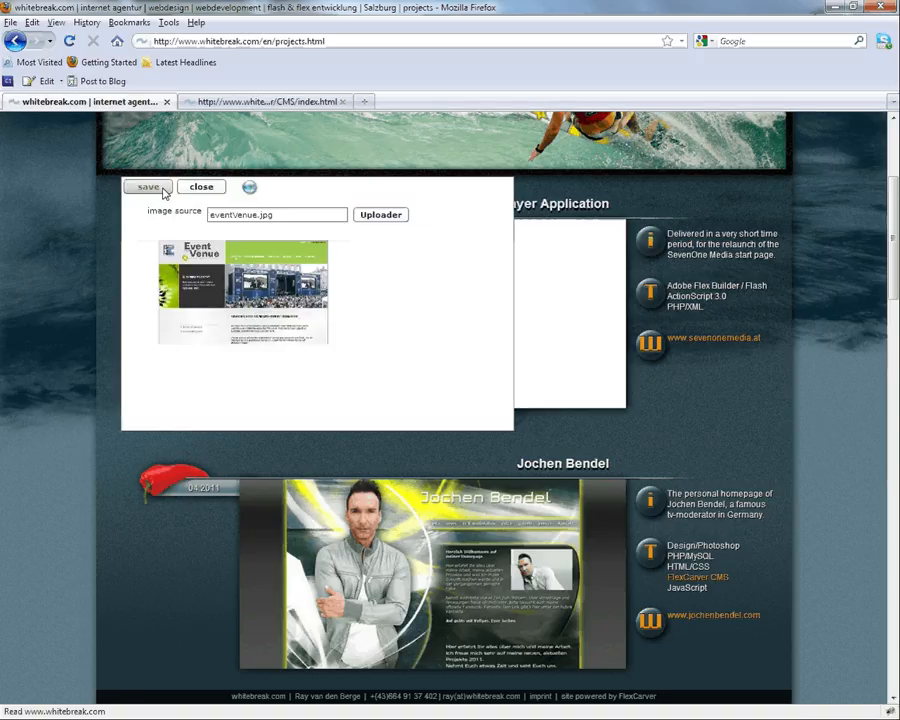
left_click(148, 188)
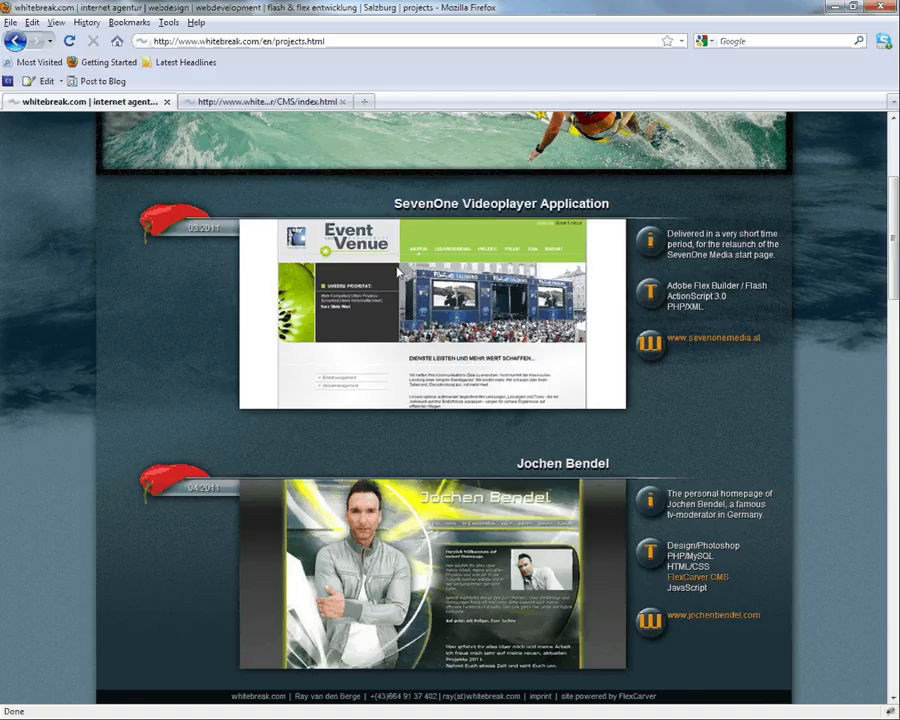
left_click(398, 270)
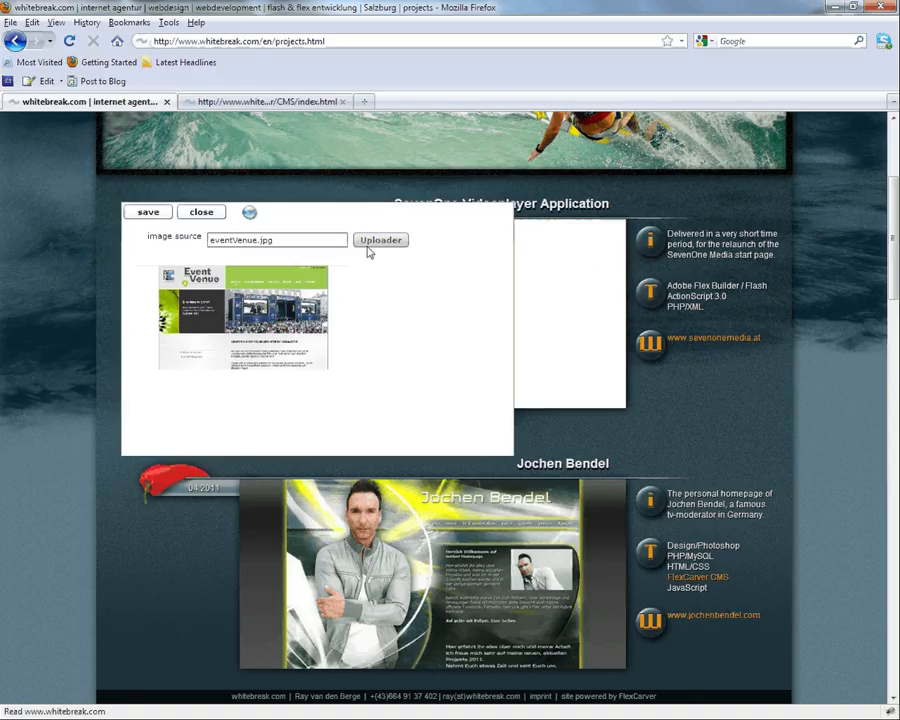
Step: Upload djalu03.jpg from the computer, select it as the SevenOne image source, and save
left_click(372, 243)
left_click(311, 285)
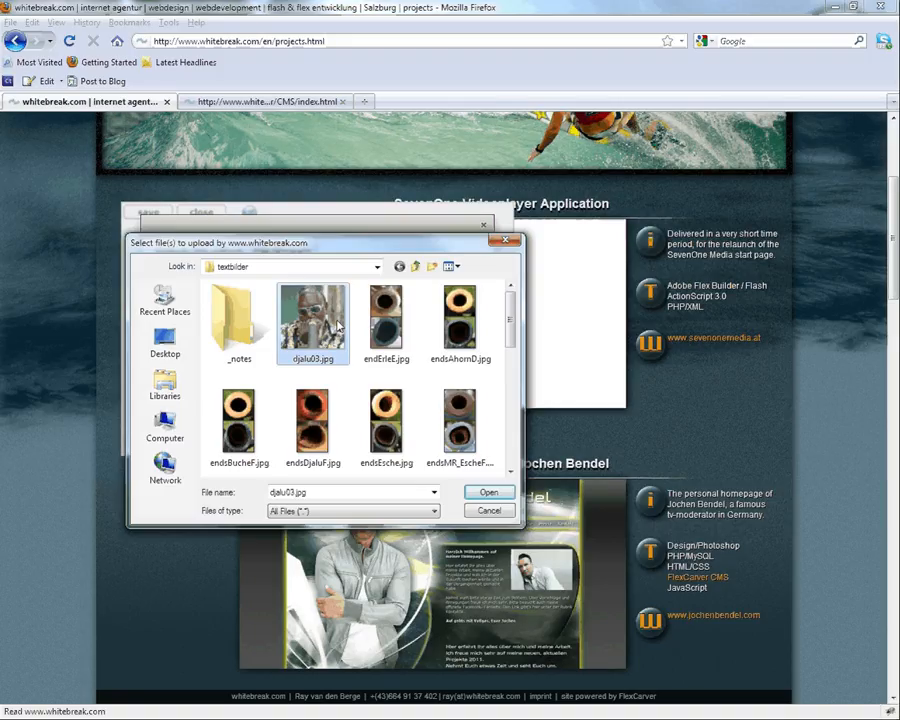
double_click(338, 326)
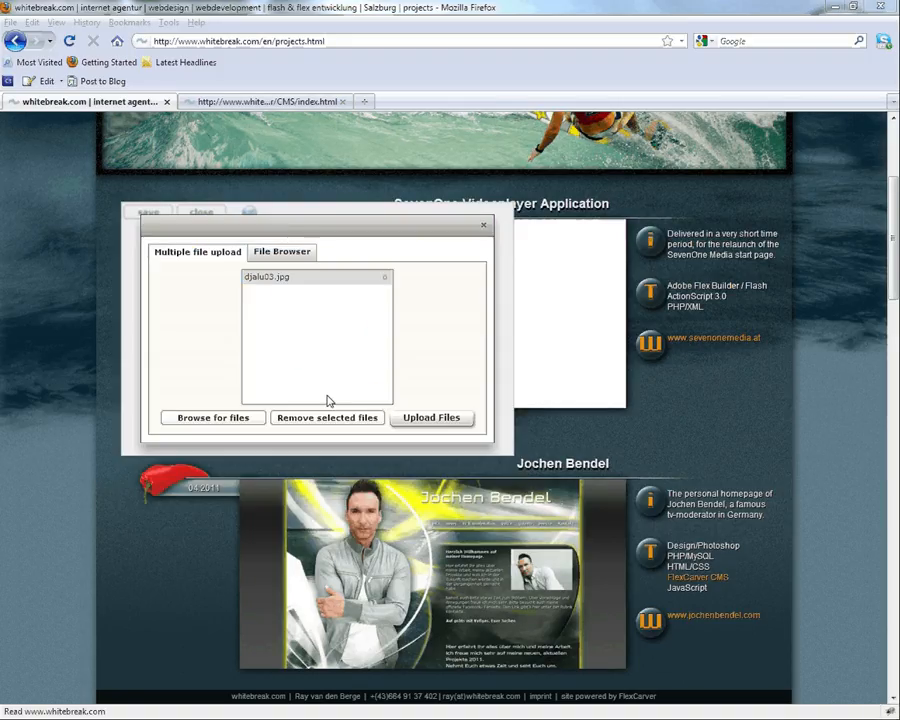
left_click(431, 417)
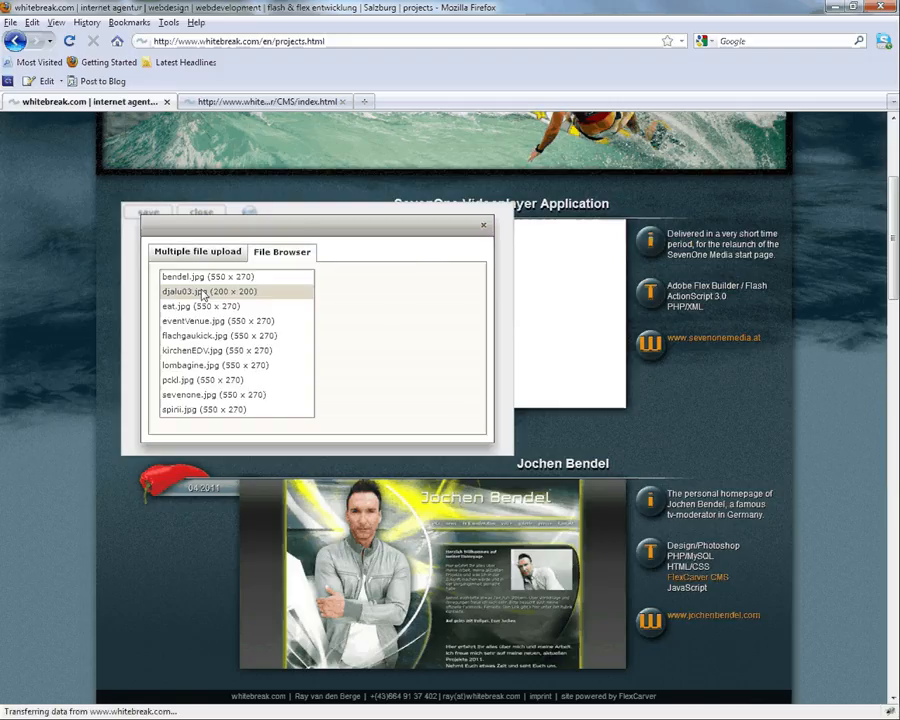
left_click(203, 293)
left_click(367, 411)
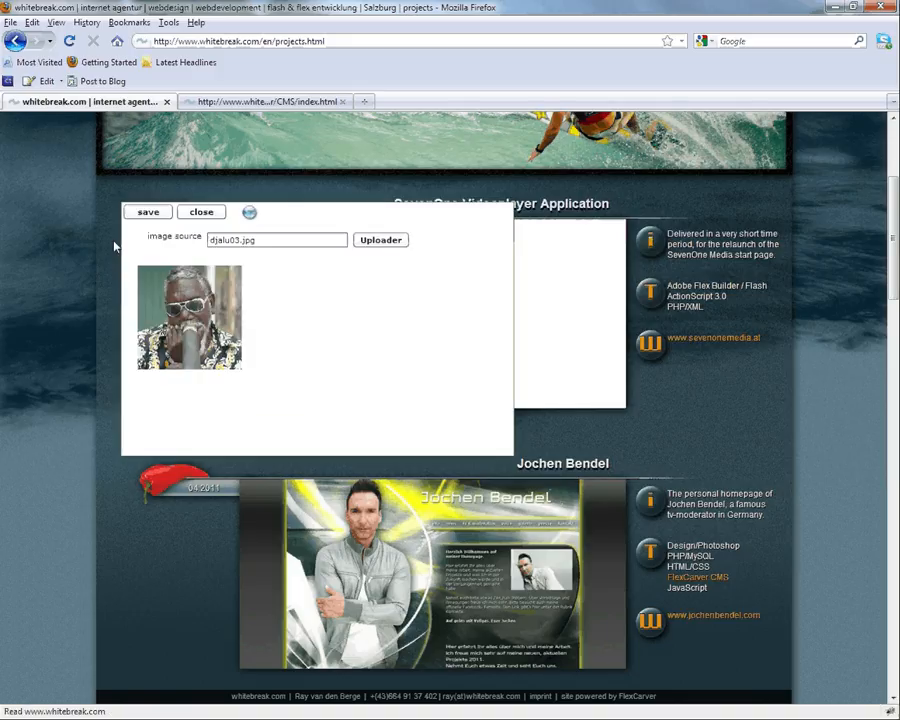
left_click(148, 212)
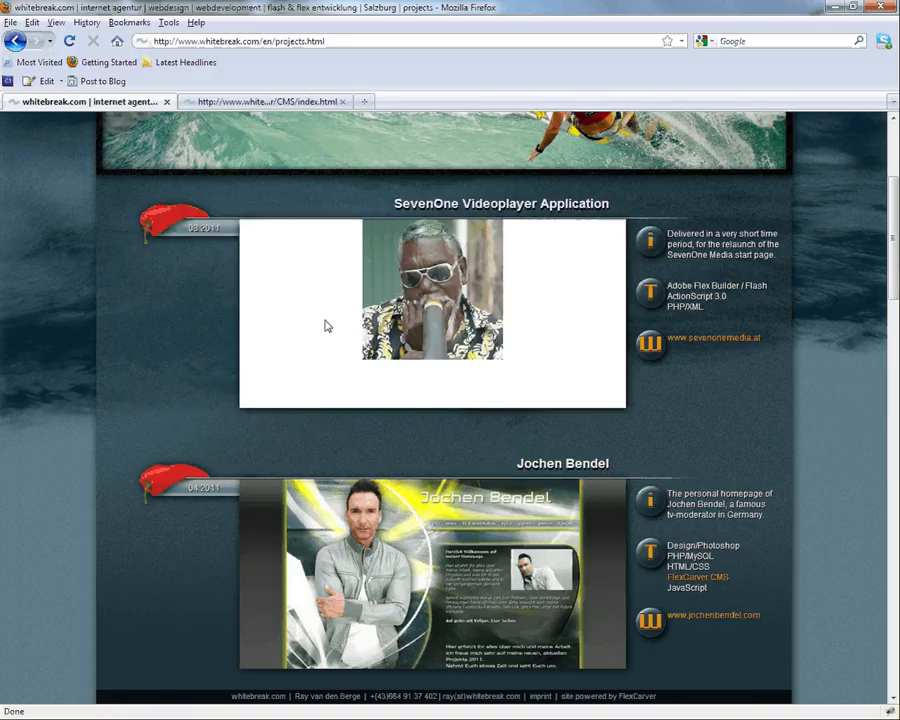
Step: Pick sevenone.jpg from the server images as the SevenOne screenshot again and save
left_click(325, 325)
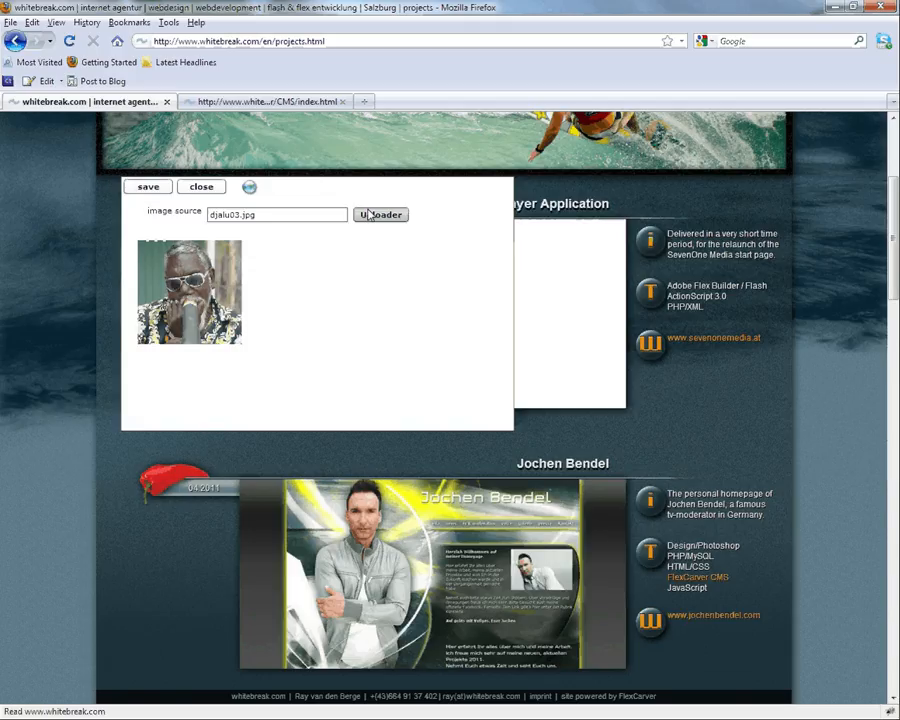
left_click(369, 215)
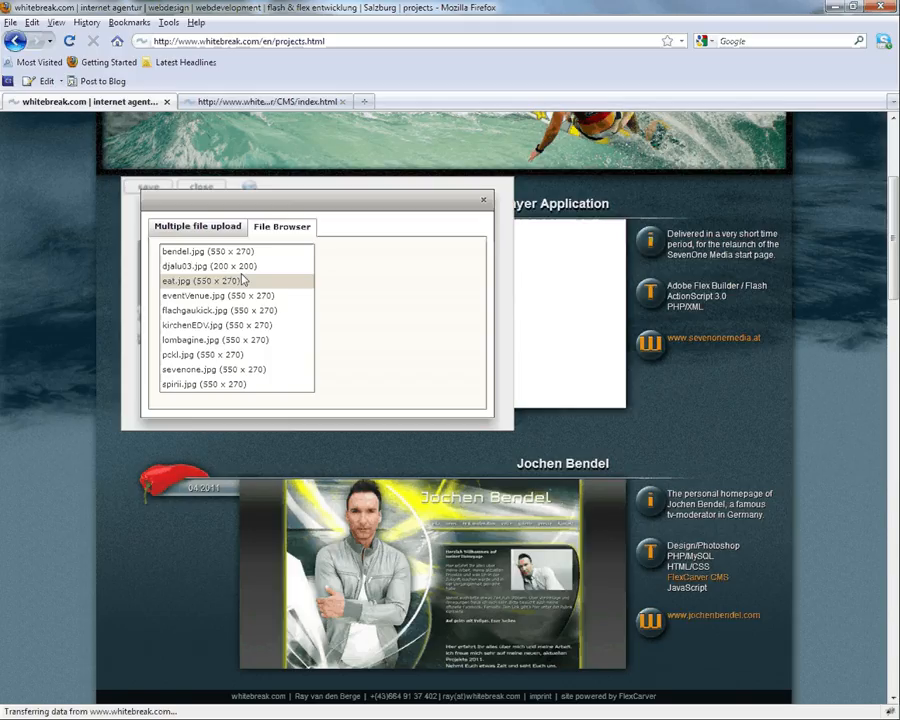
left_click(222, 370)
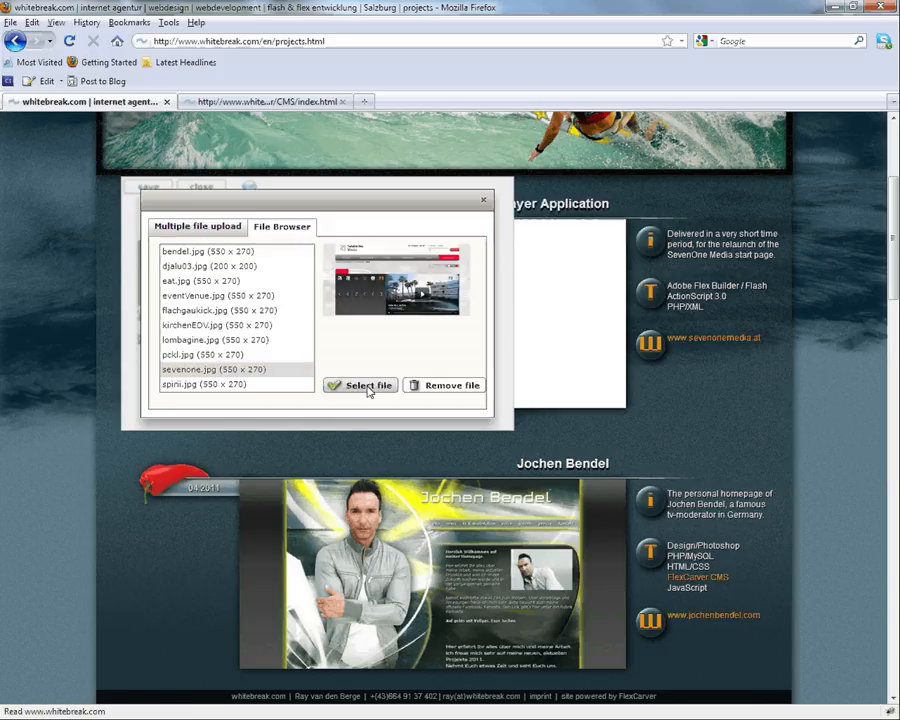
left_click(369, 387)
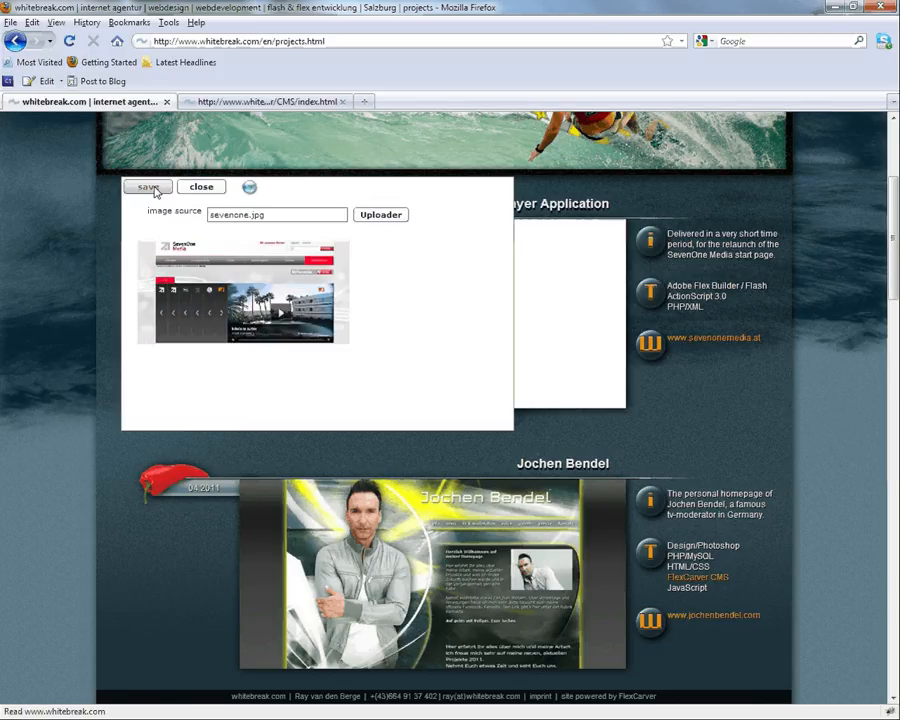
left_click(150, 188)
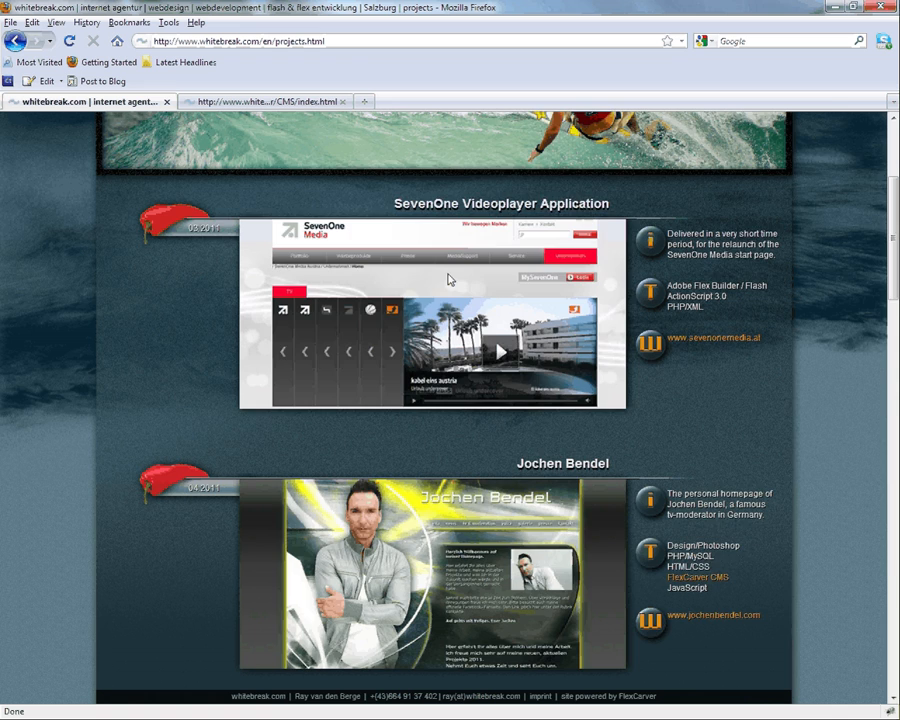
Step: Go to the services page and scroll down to the webdevelopment section
scroll(449, 280, "up", 5)
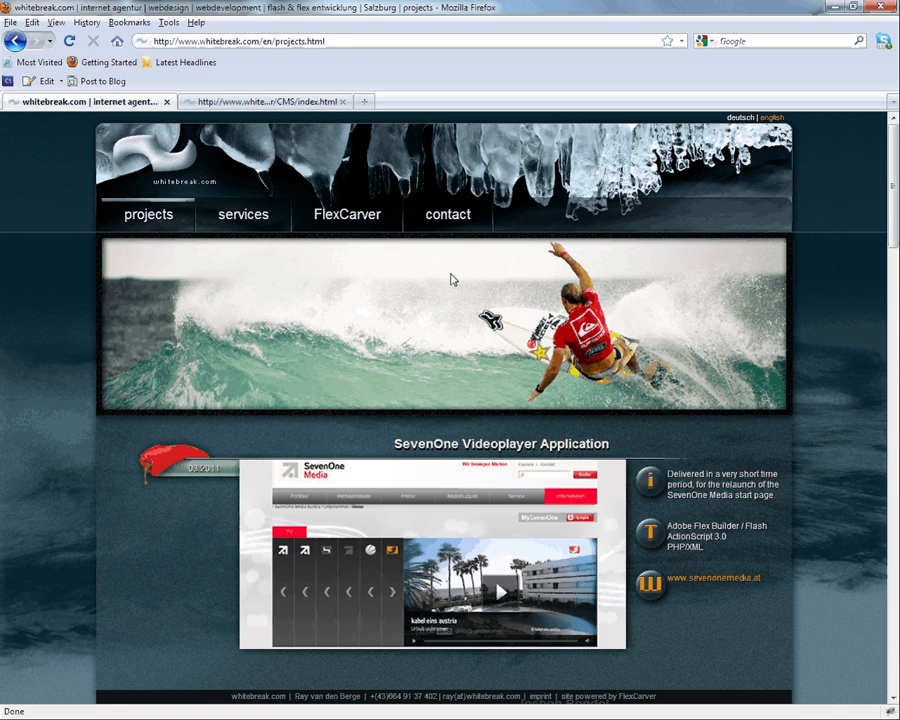
left_click(243, 214)
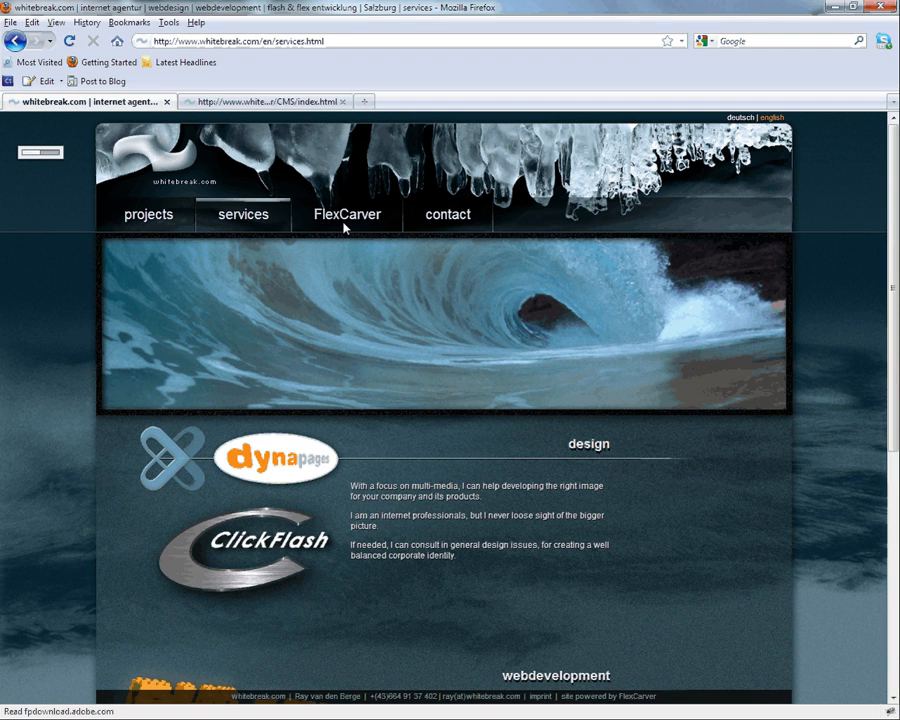
scroll(344, 228, "down", 2)
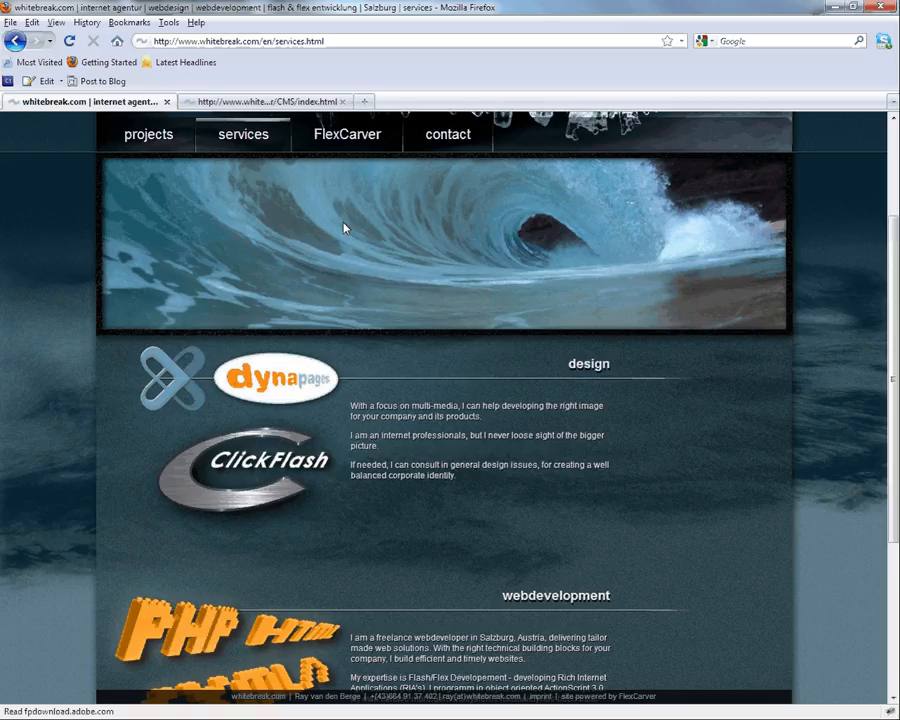
scroll(344, 228, "down", 5)
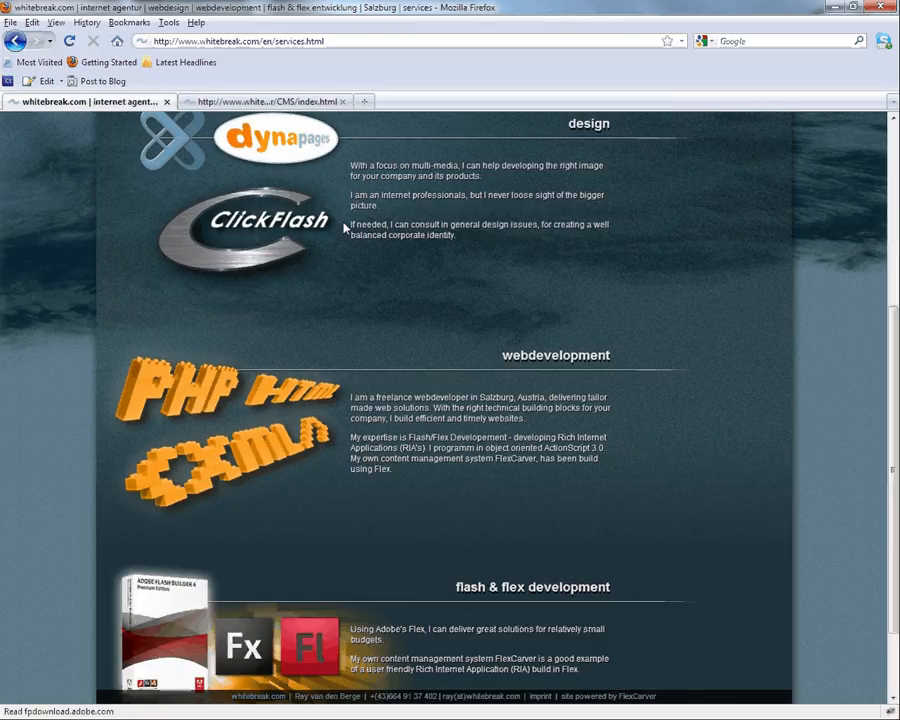
scroll(344, 228, "down", 2)
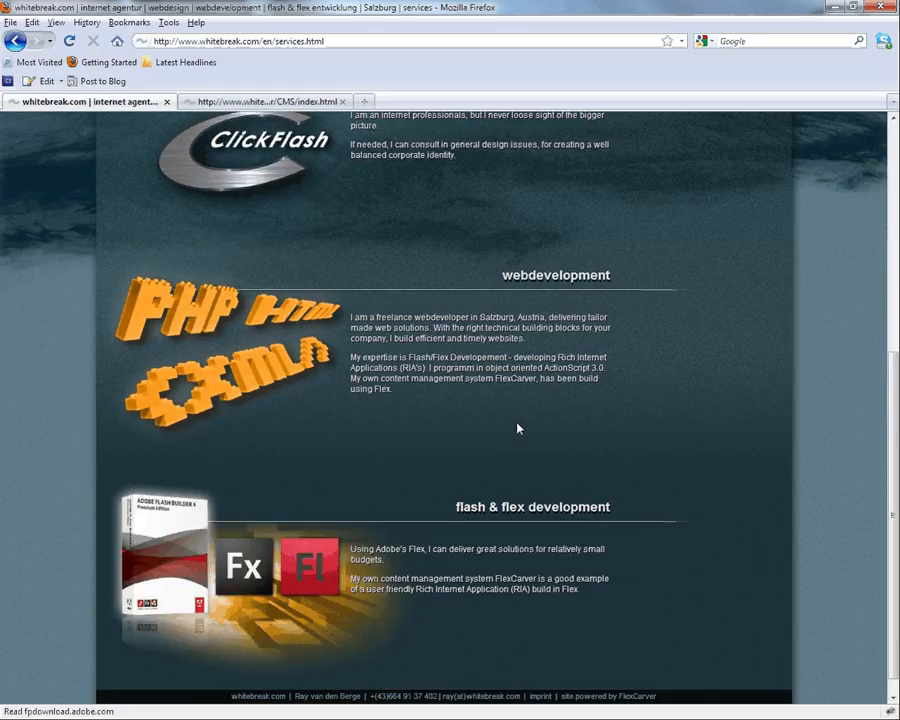
Step: Append a new line 'Hello viewer' to the webdevelopment paragraph and save it
left_click(518, 428)
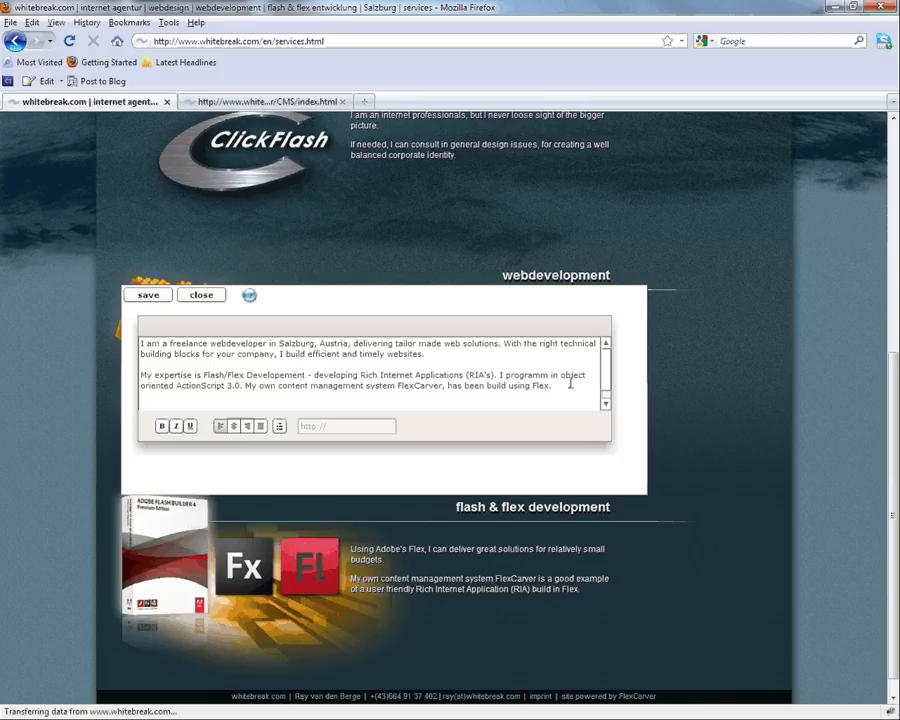
key("Return")
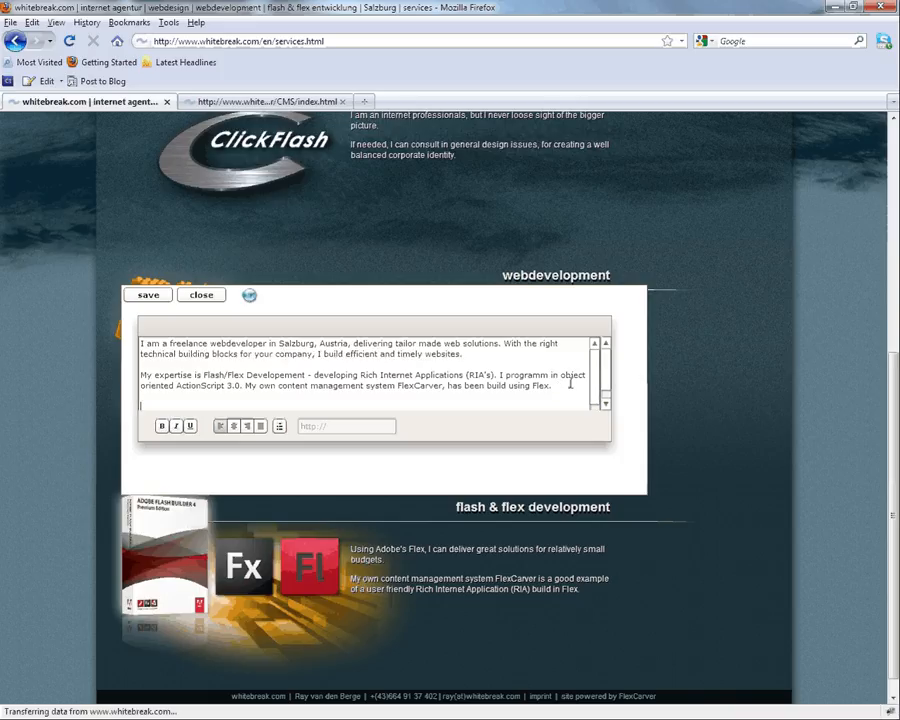
type("Hello viewer")
left_click(147, 294)
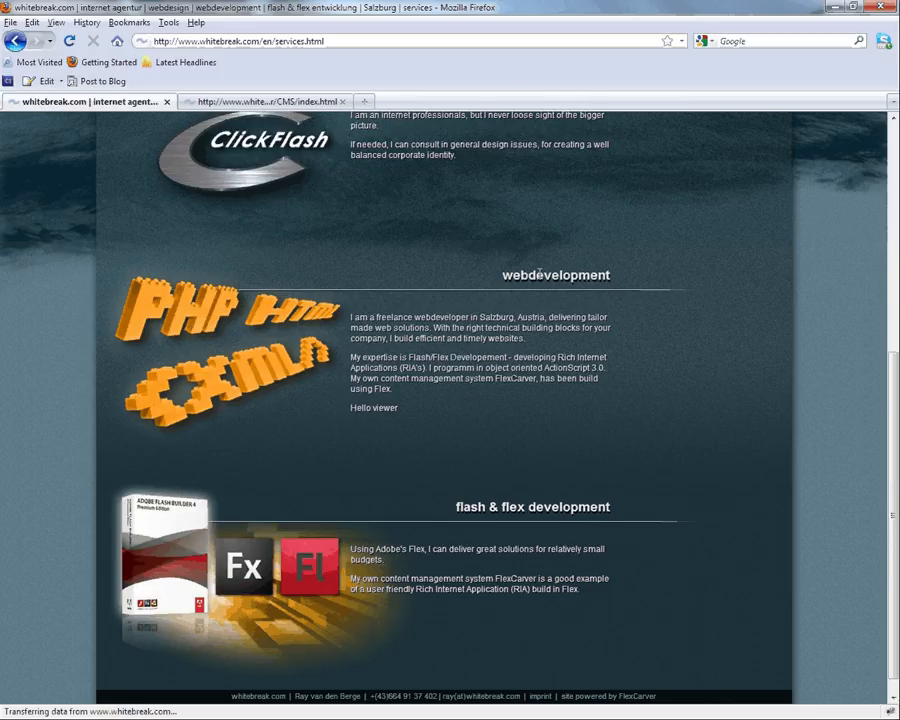
Step: Add 'ddfdfsfsd' to the webdevelopment heading and confirm it
left_click(540, 273)
type("ddfdfsf")
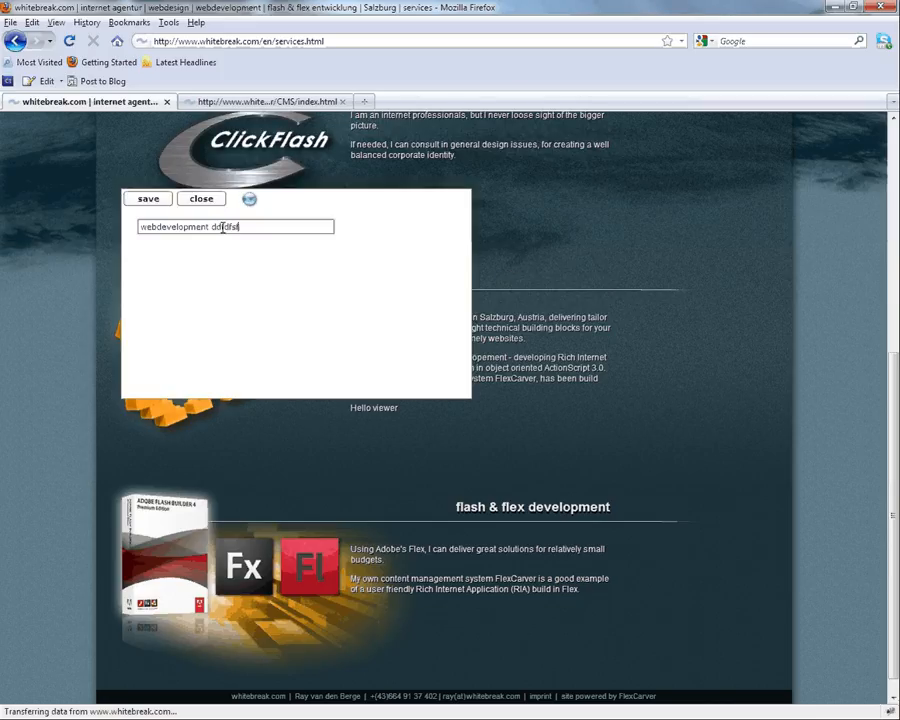
type("sd")
key("Return")
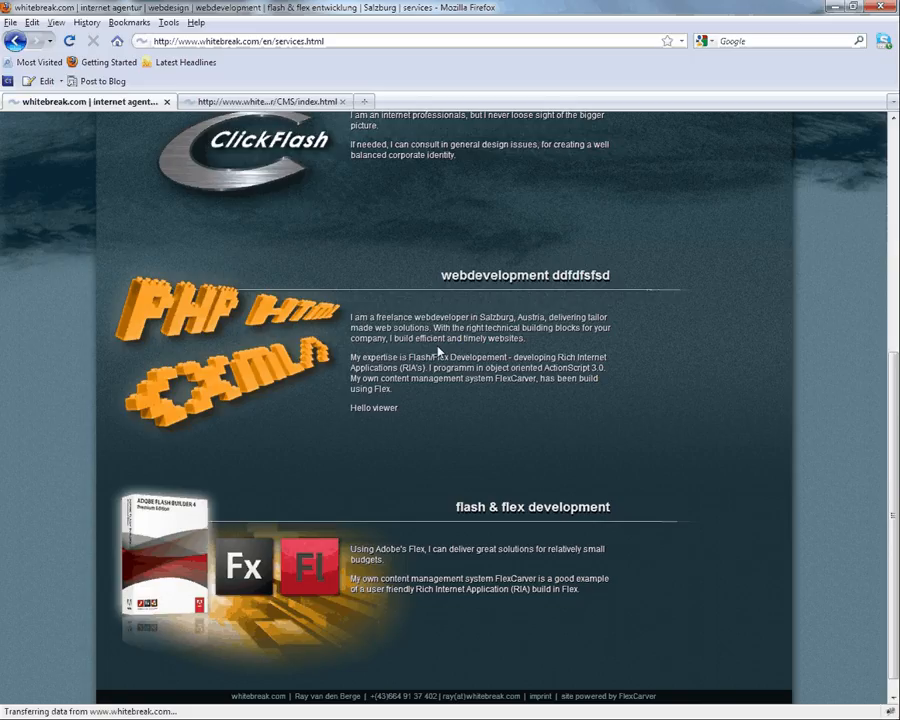
Step: Delete the 'Hello viewer' line from the webdevelopment paragraph and save
left_click(437, 351)
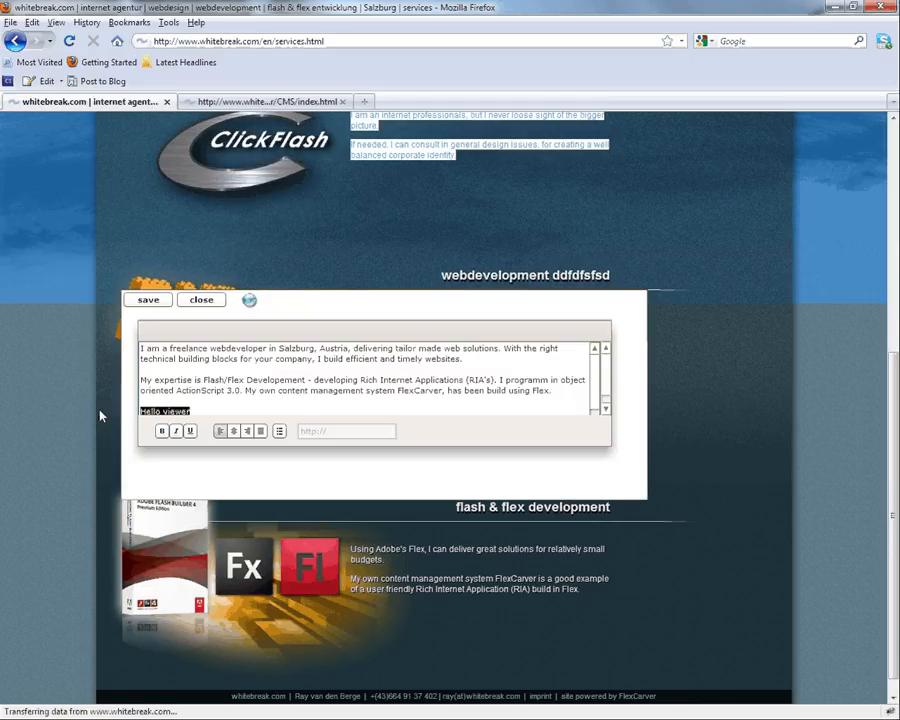
key("BackSpace")
key("BackSpace")
key("BackSpace")
key("ctrl+a")
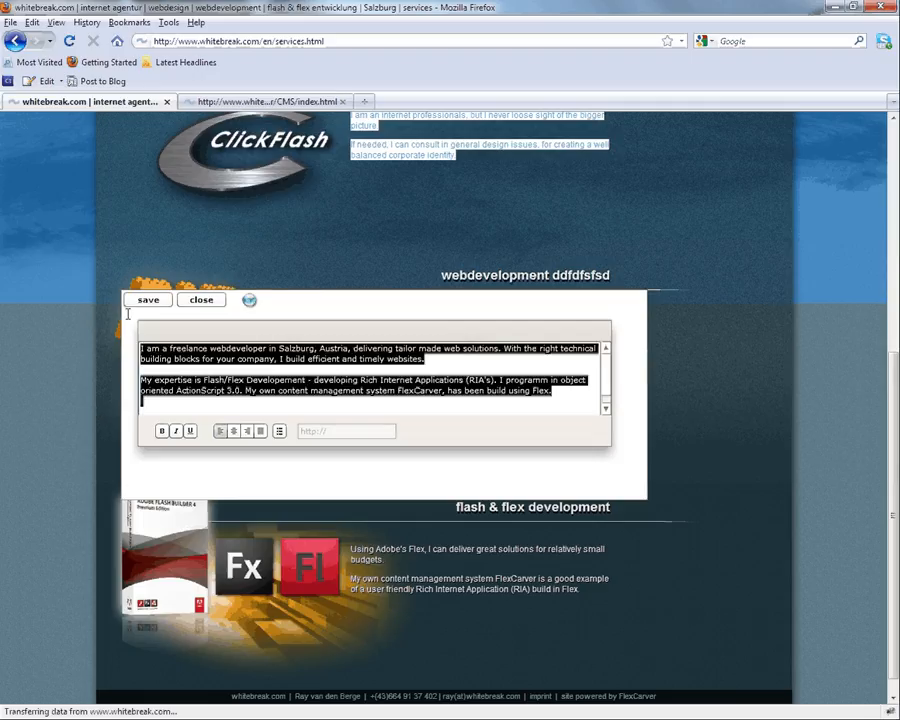
left_click(148, 299)
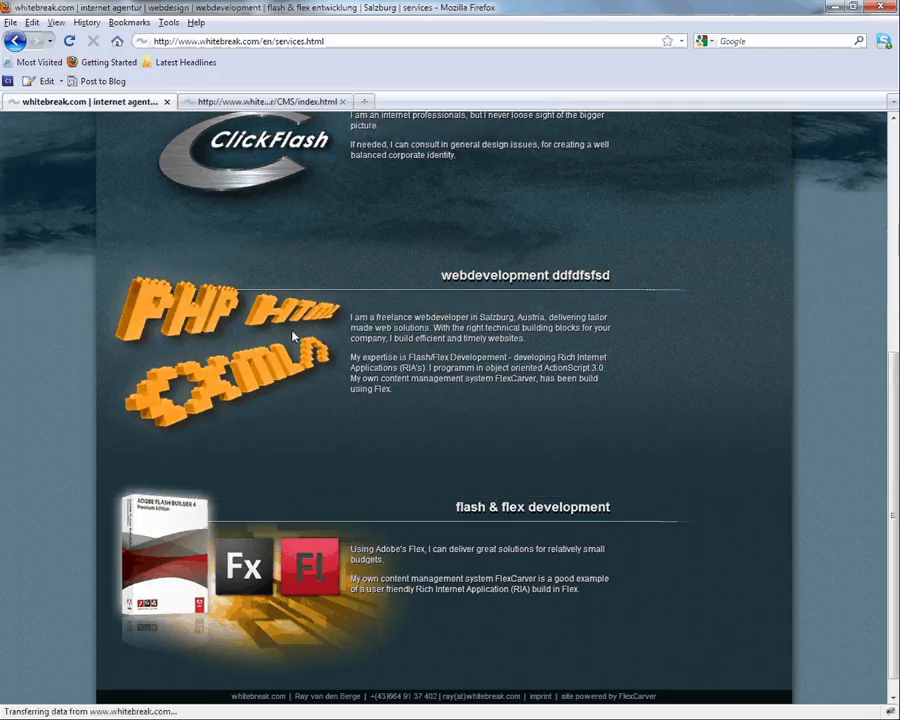
Step: Strip the junk characters so the heading reads just 'webdevelopment'
left_click(295, 336)
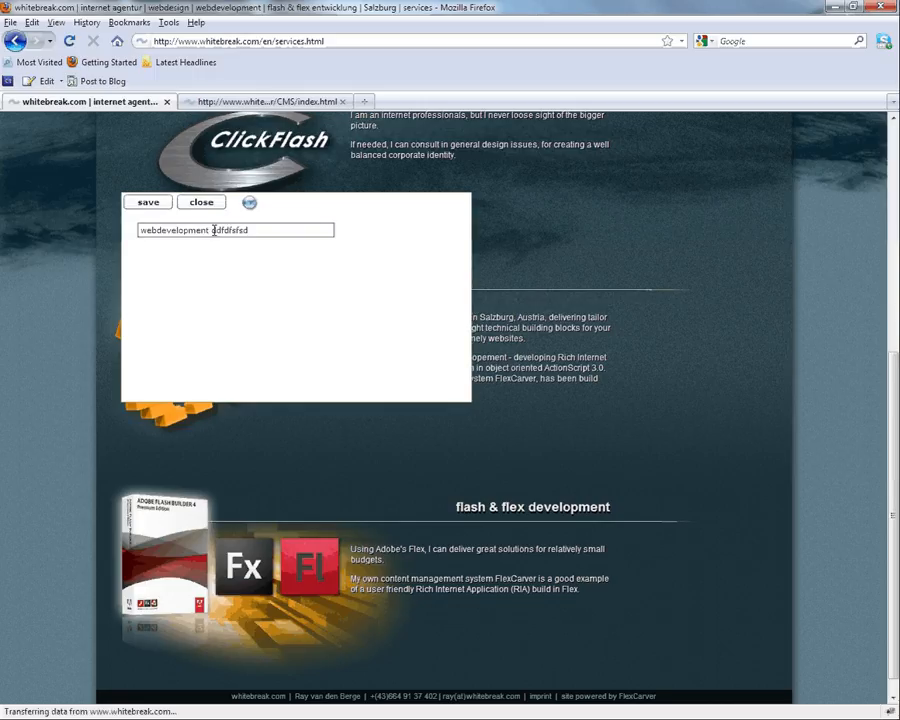
left_click_drag(213, 230, 283, 232)
key("BackSpace")
key("Return")
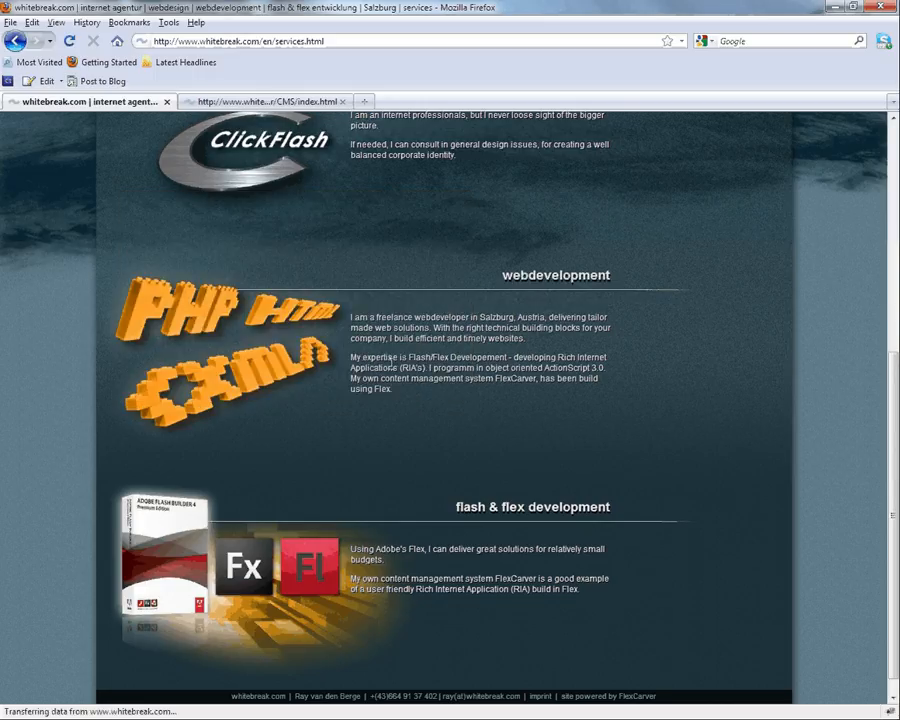
scroll(392, 366, "up", 3)
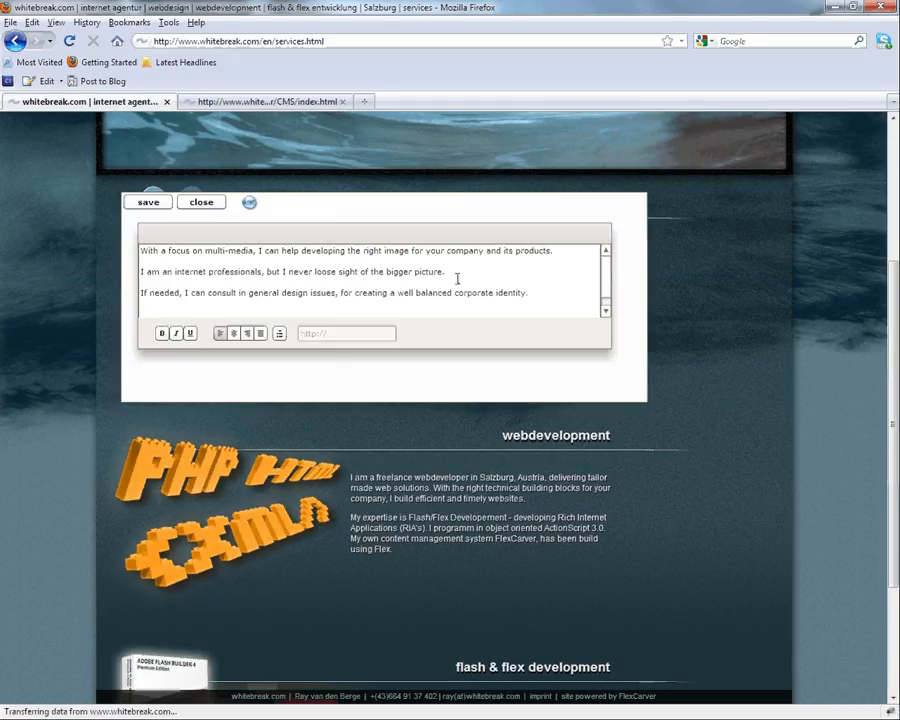
left_click(541, 440)
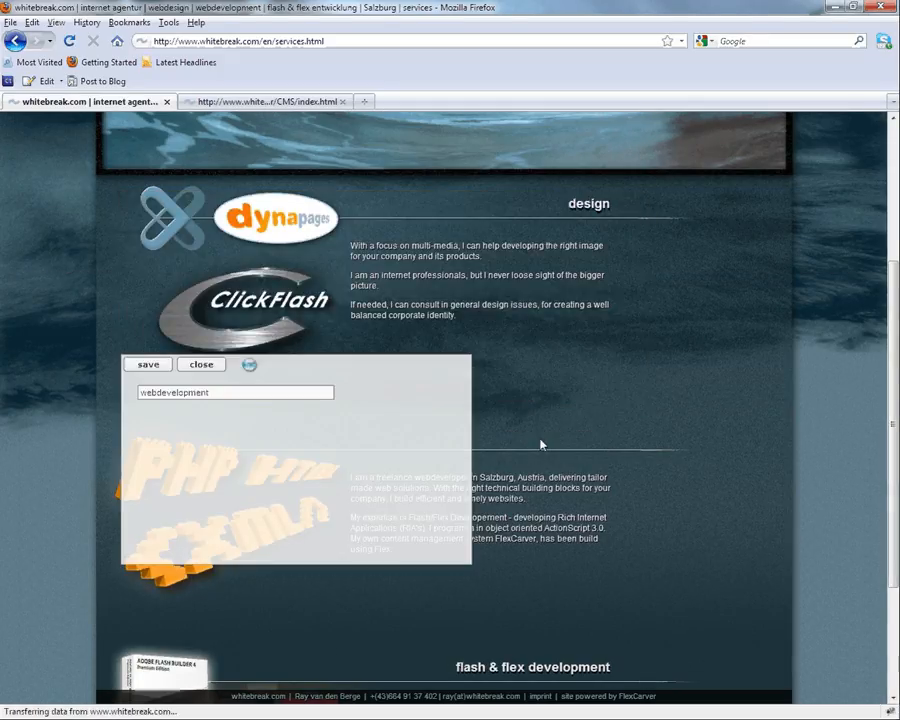
left_click(421, 256)
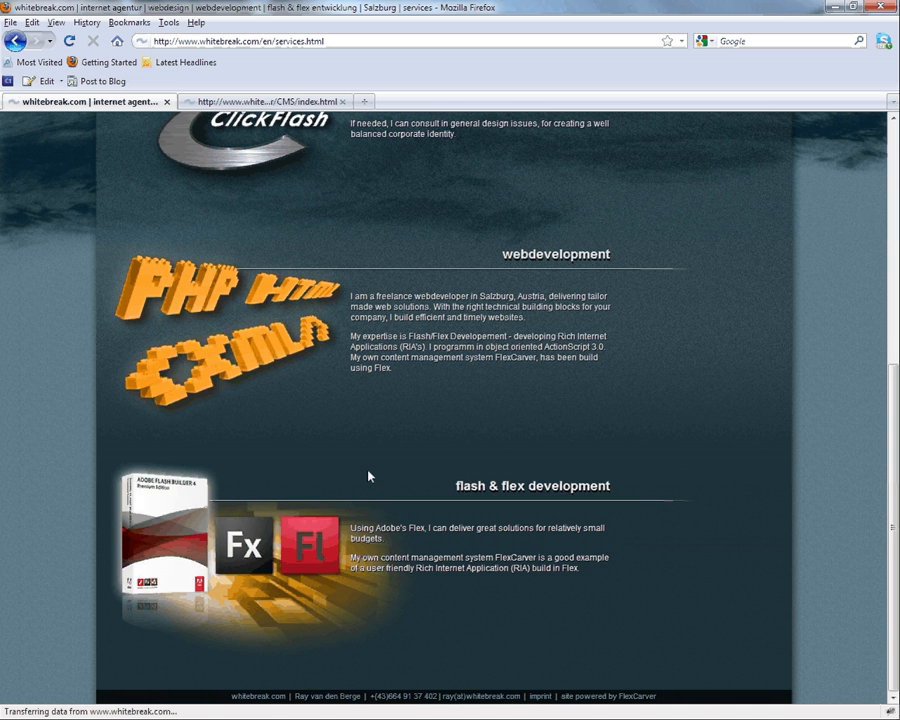
scroll(369, 474, "up", 7)
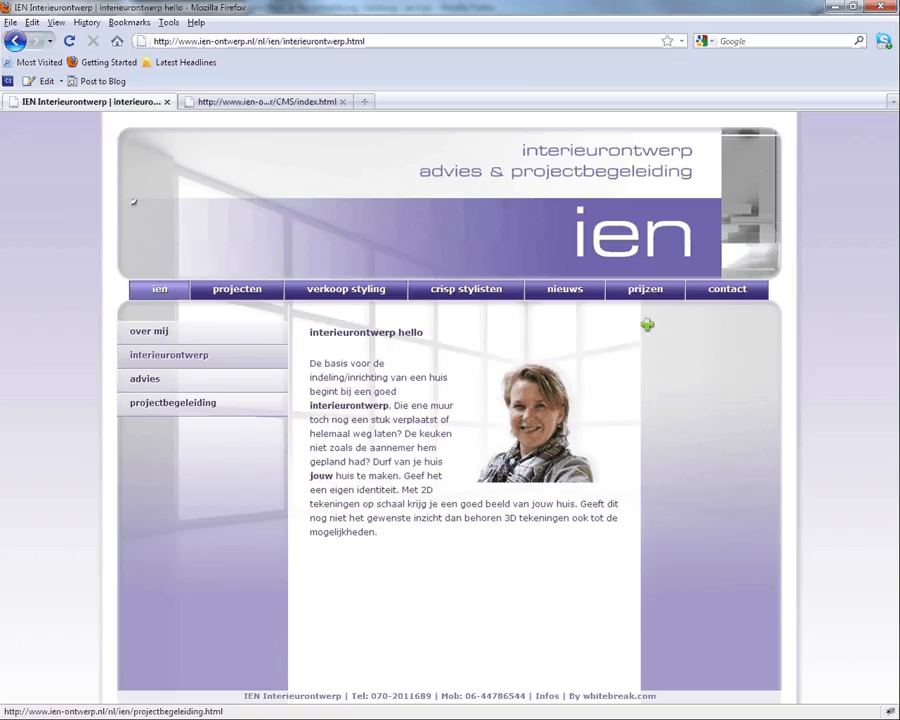
Step: Insert schets_cindy.jpg from the server's files as a new image above the 'interieurontwerp hello' heading
left_click(378, 416)
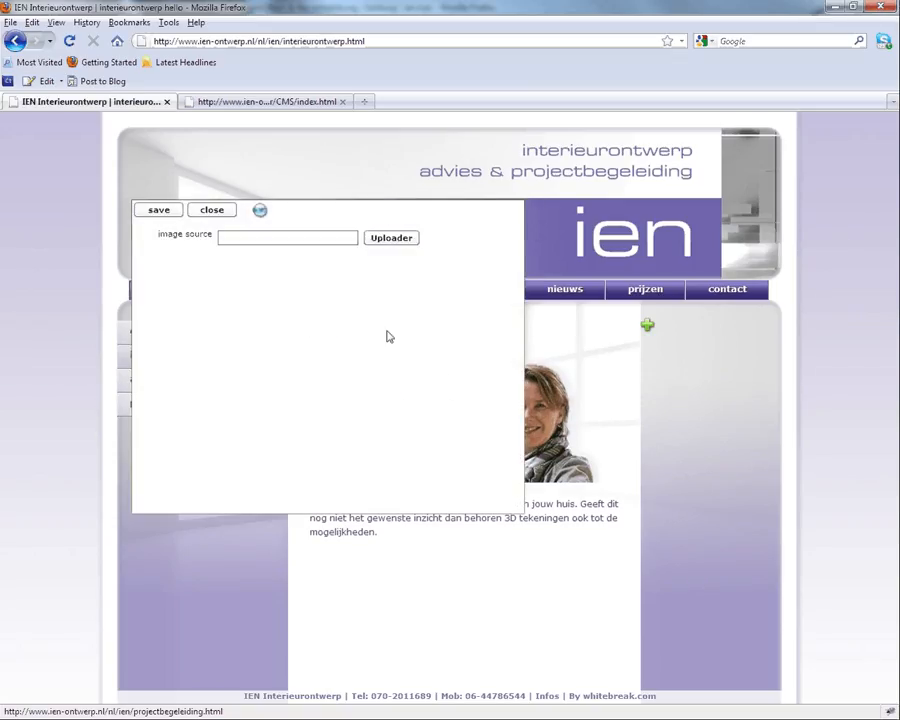
left_click(380, 240)
left_click(302, 253)
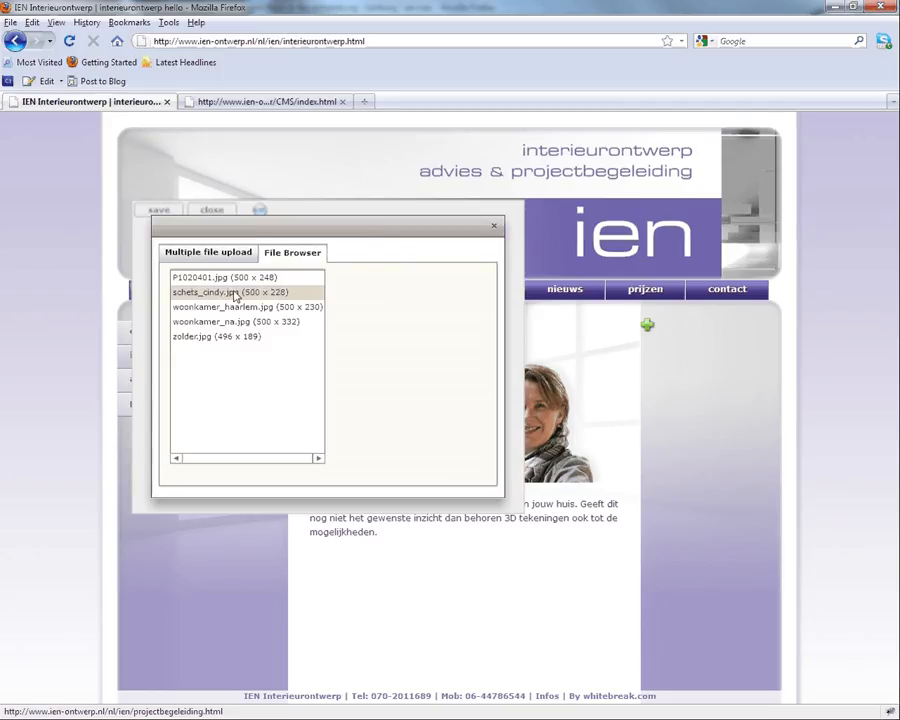
left_click(236, 295)
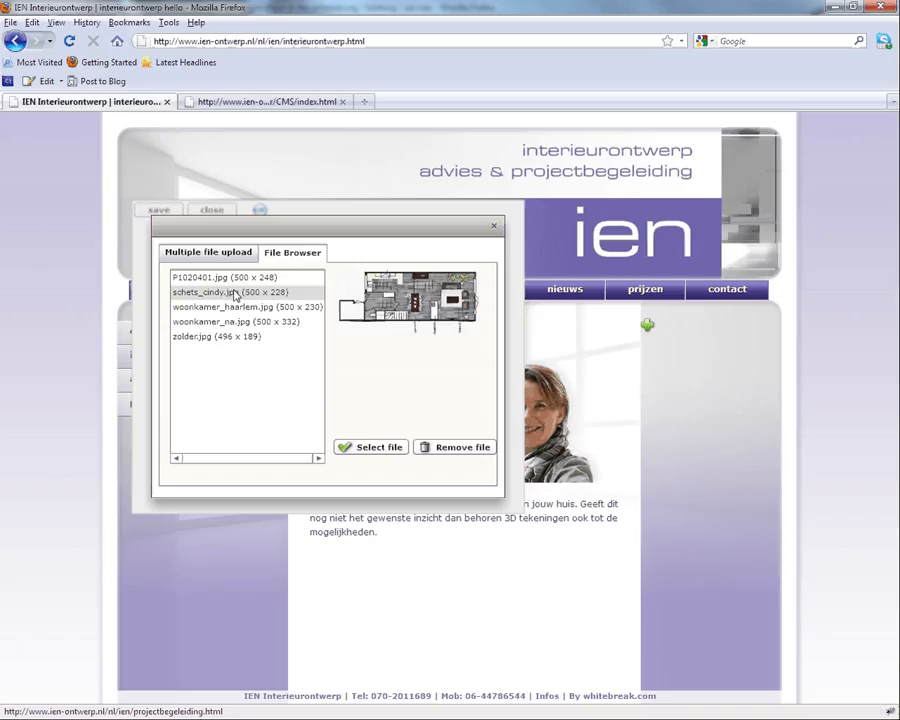
left_click(370, 448)
left_click(159, 210)
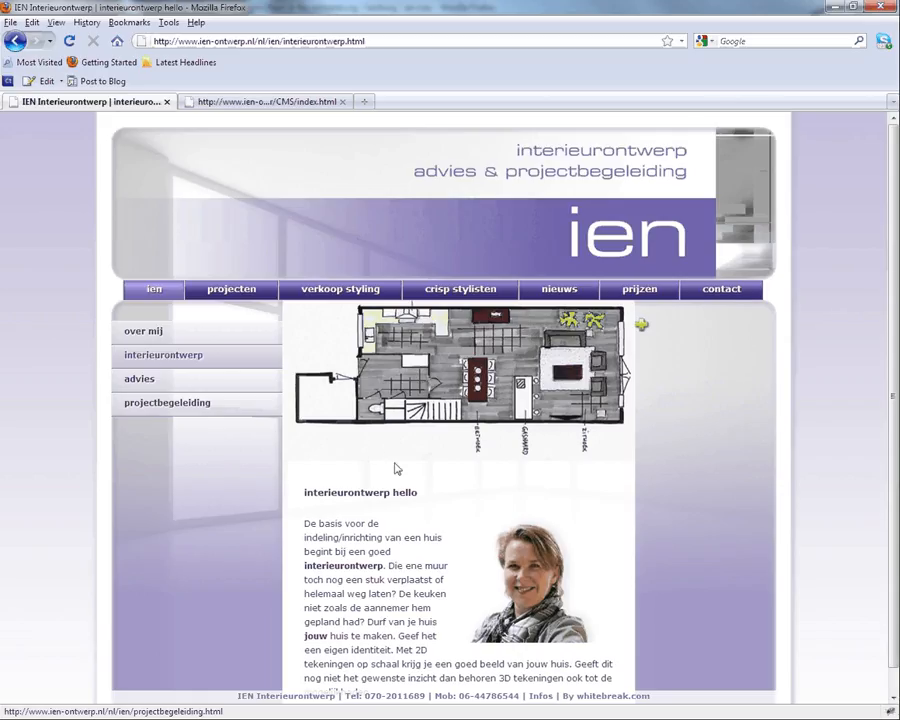
scroll(398, 469, "down", 1)
Step: Delete all existing article text and save the emptied text block
double_click(373, 544)
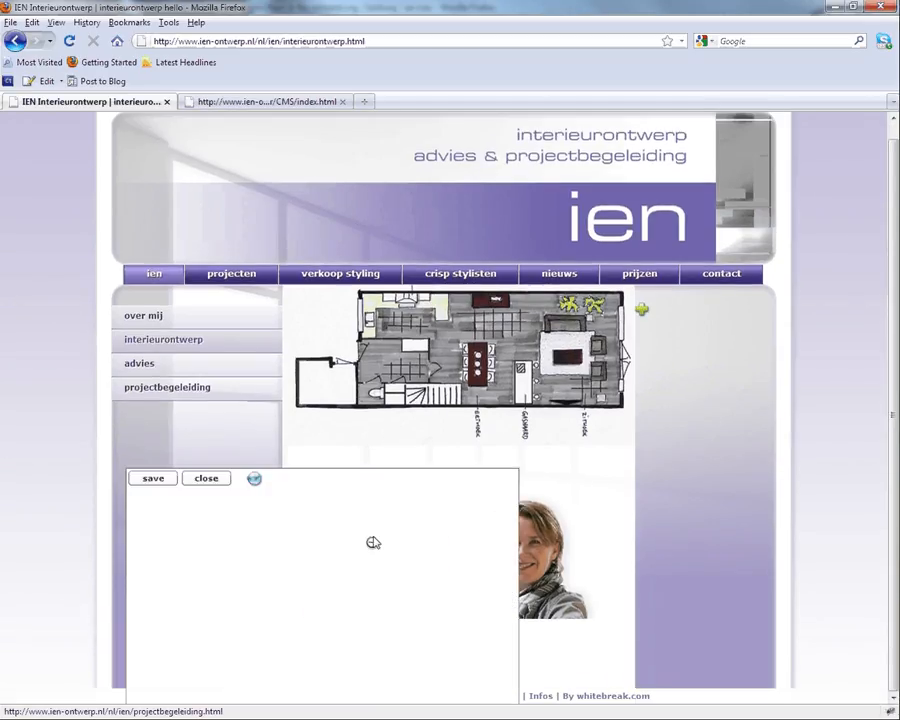
key("ctrl+a")
key("ctrl+c")
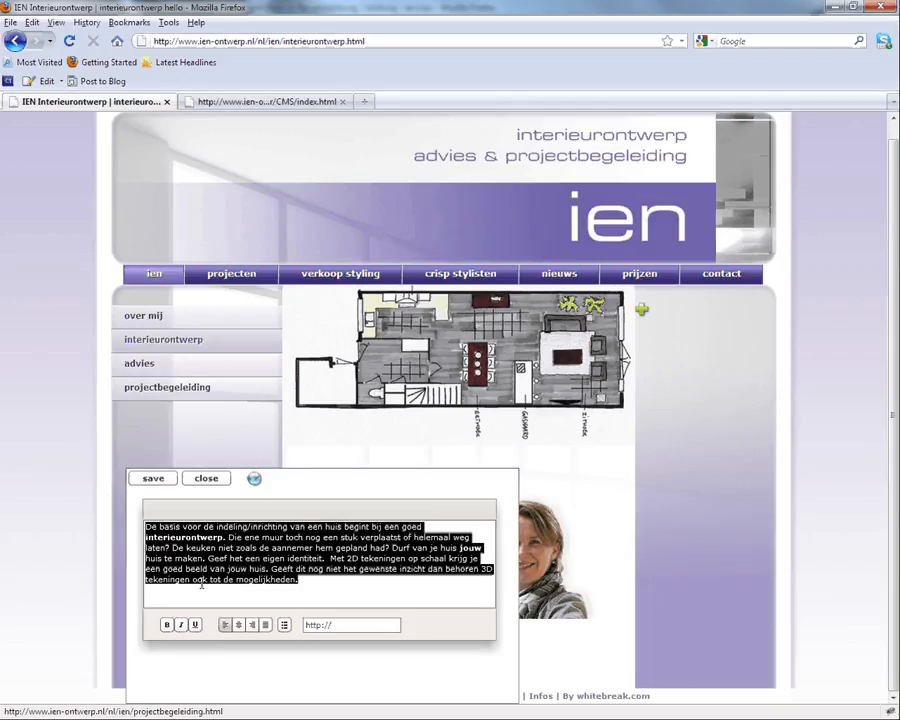
key("BackSpace")
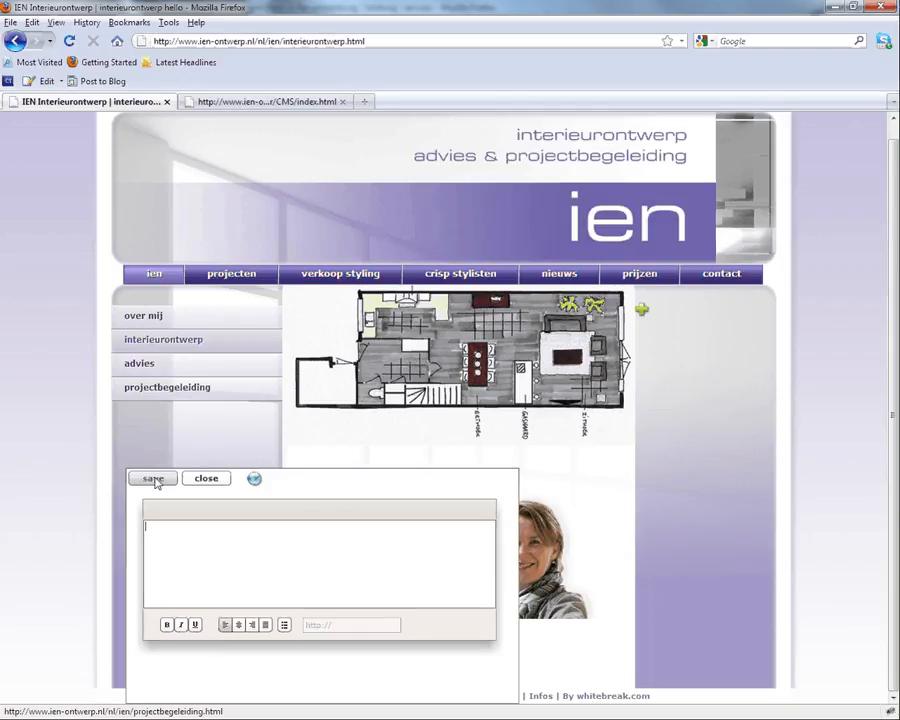
left_click(155, 480)
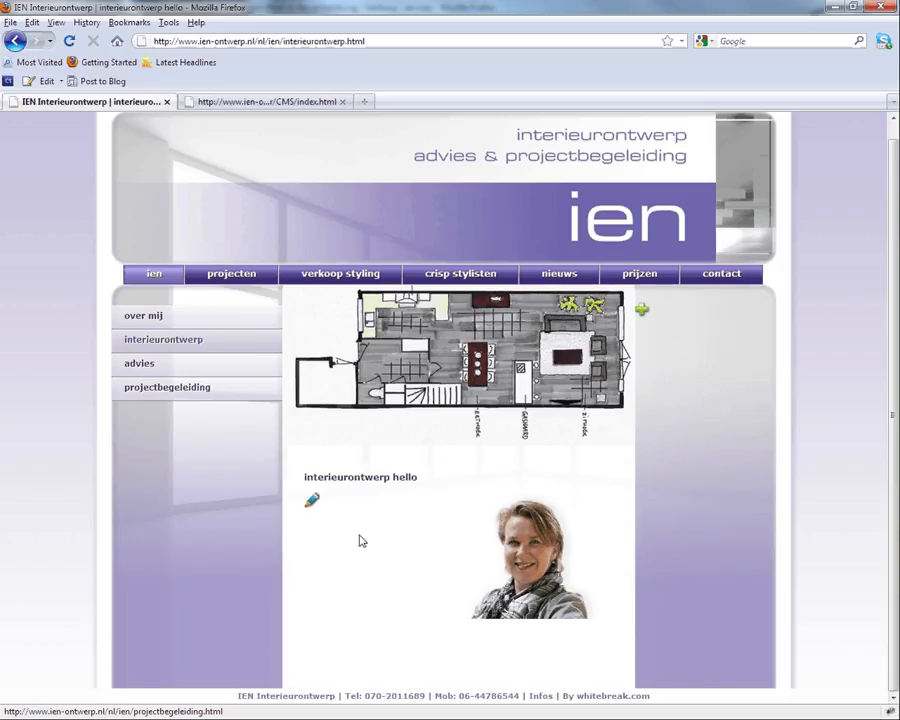
Step: Paste the intro paragraph beginning 'De basis voor de indeling/inrichting' into the text block and save
left_click(310, 502)
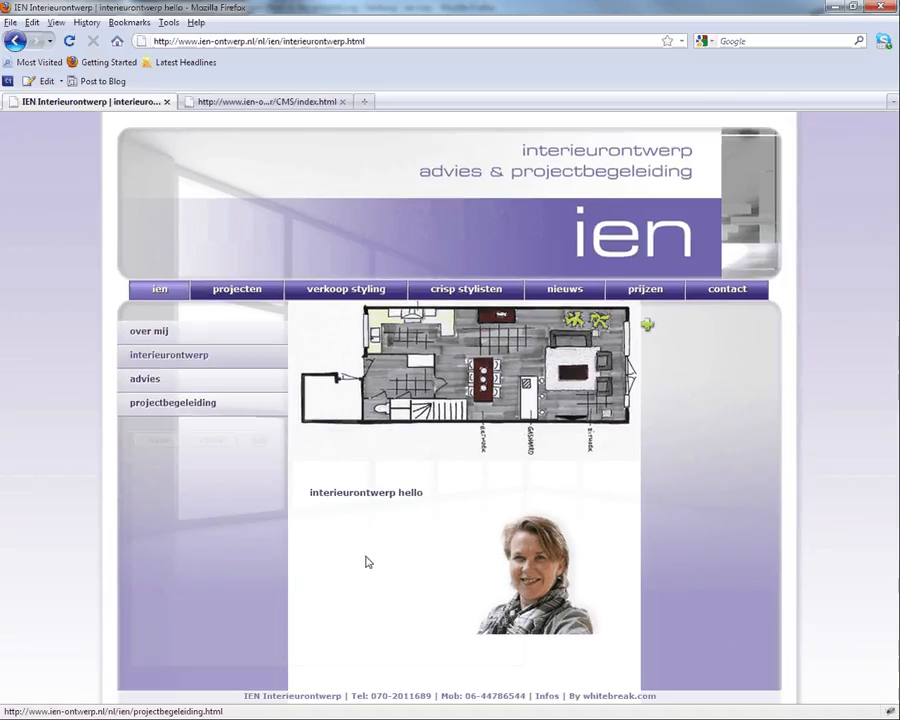
left_click(172, 502)
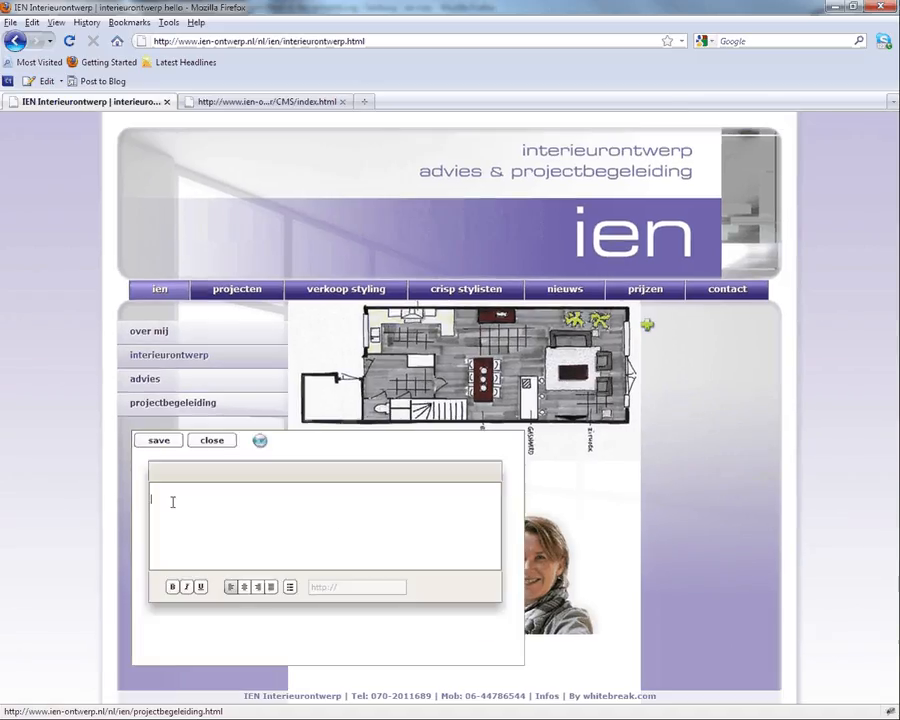
key("ctrl+v")
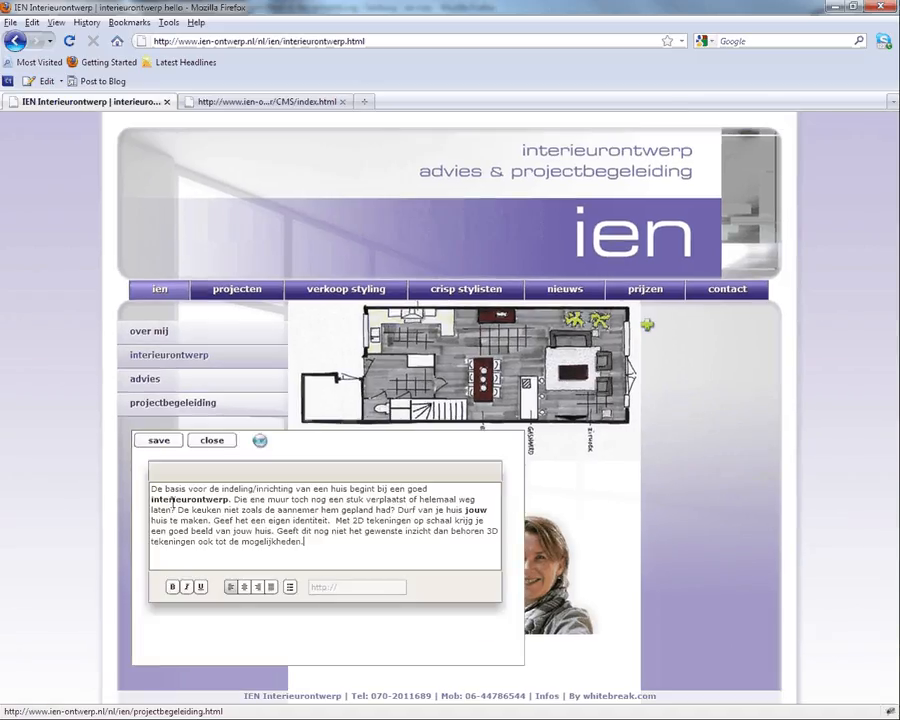
left_click(163, 442)
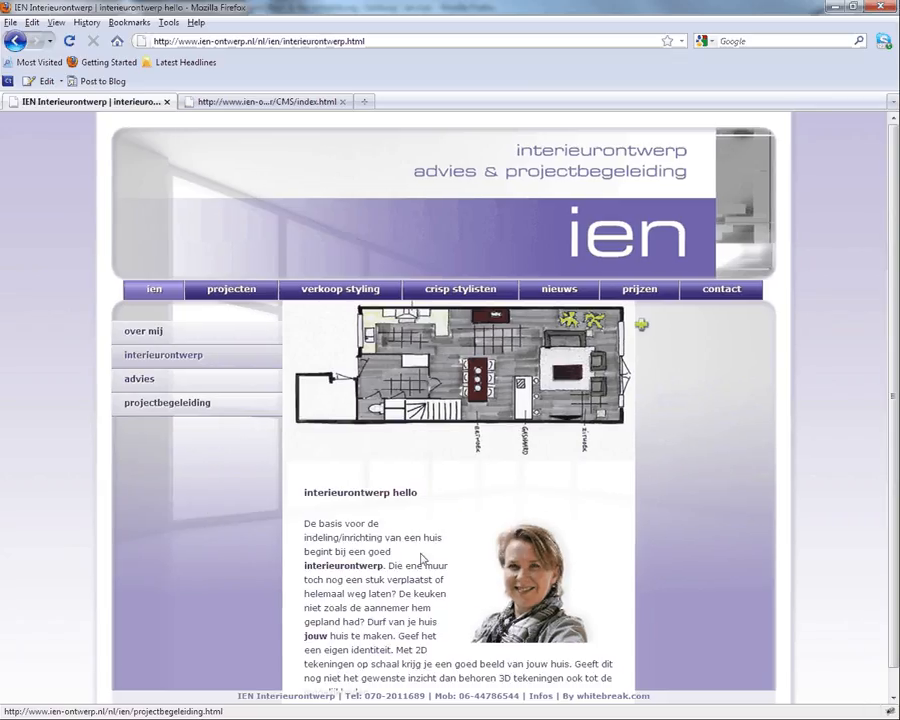
scroll(397, 537, "down", 1)
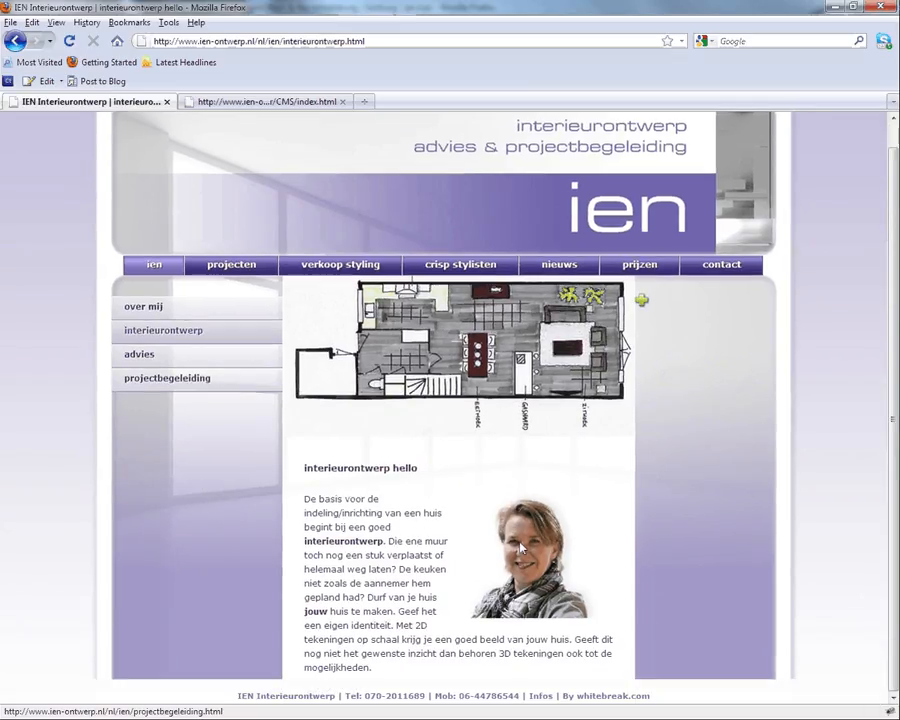
Step: Clear the portrait from the text block's image source and save
left_click(400, 538)
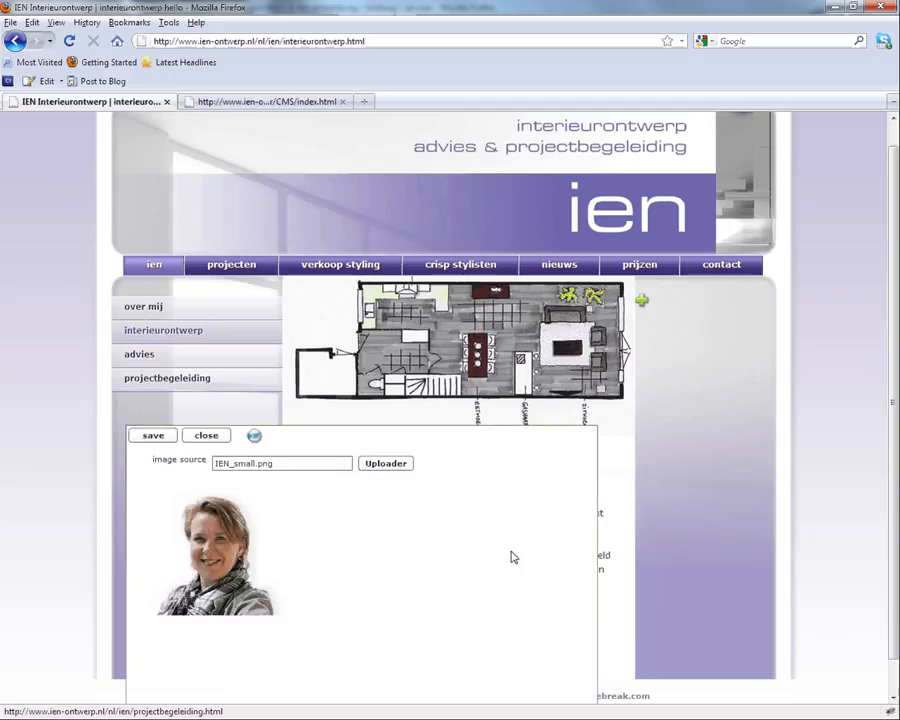
key("BackSpace")
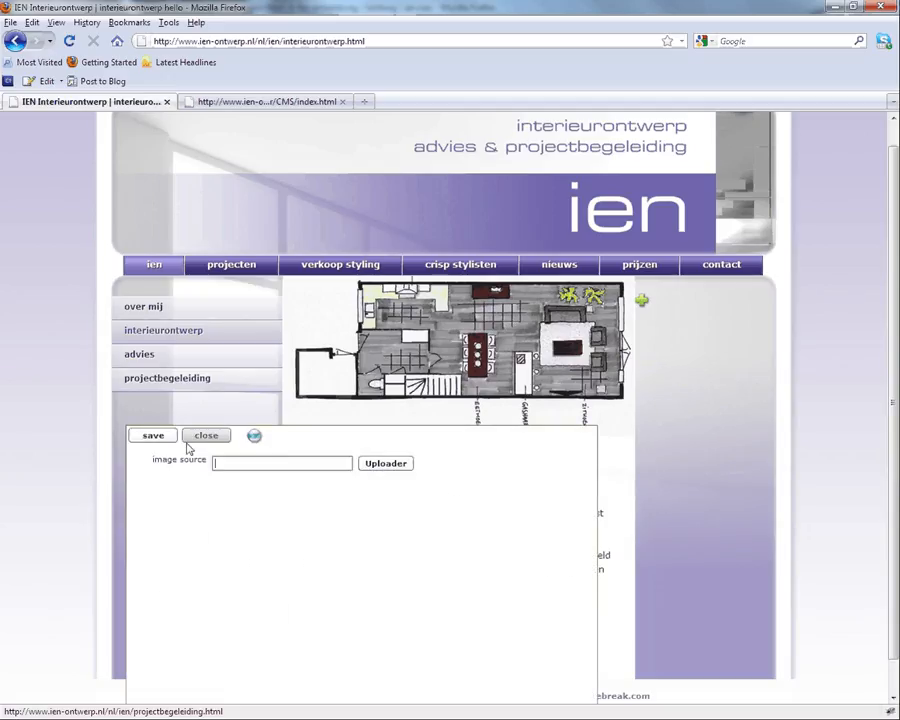
left_click(157, 440)
Step: Set IEN_small.png from the server as the text block's photo and save it
mouse_move(547, 529)
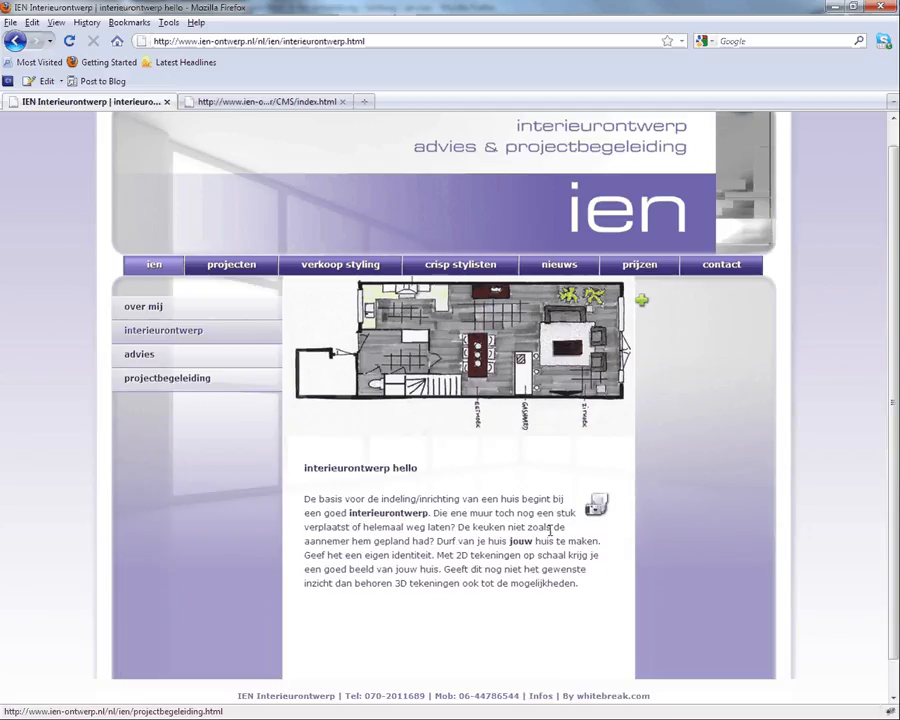
left_click(598, 506)
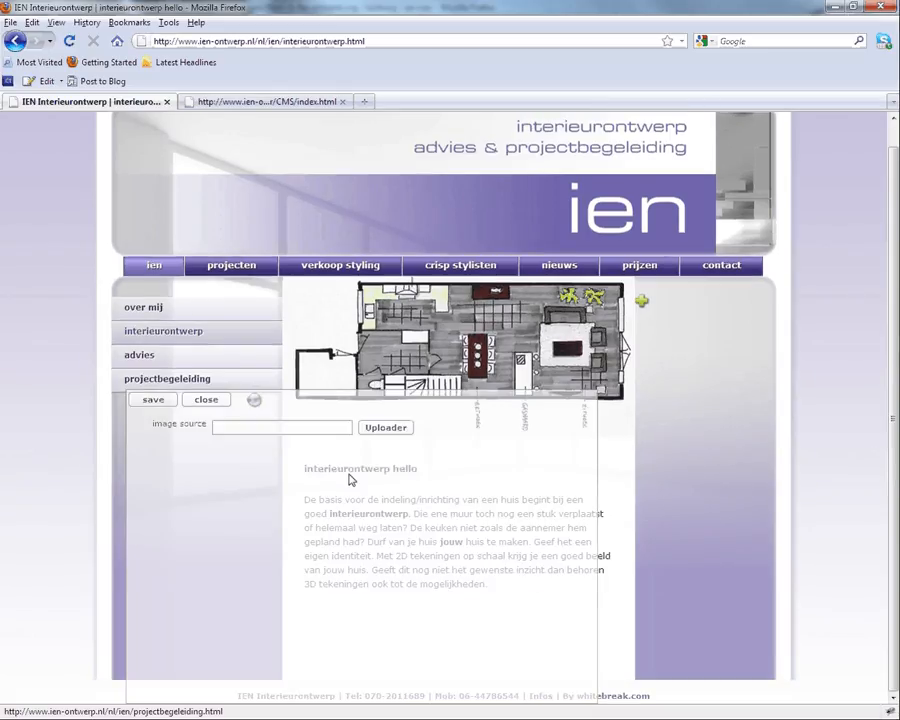
left_click(372, 426)
left_click(300, 443)
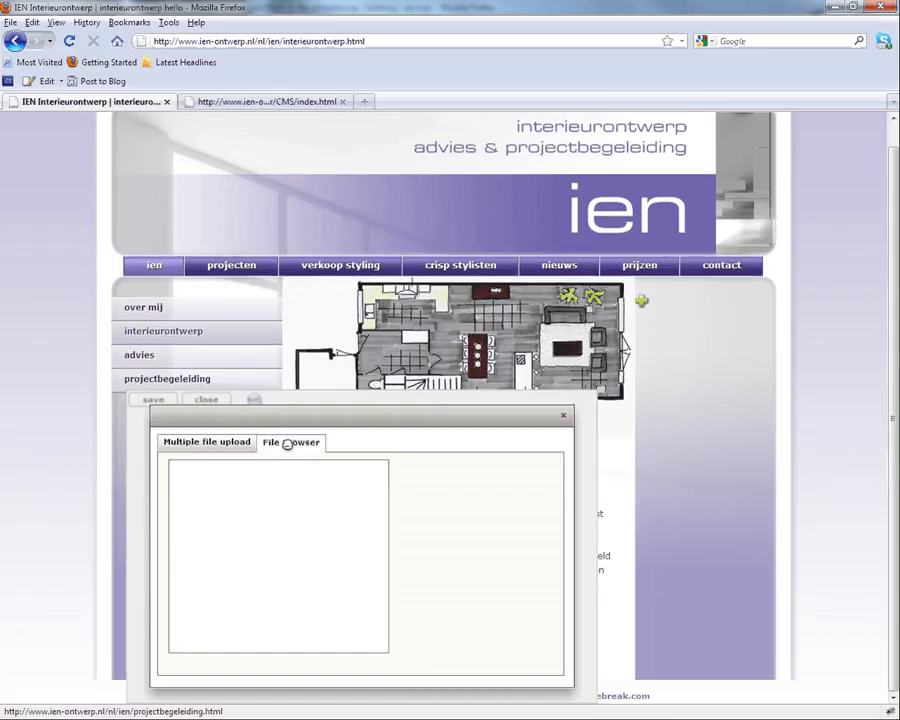
left_click(235, 482)
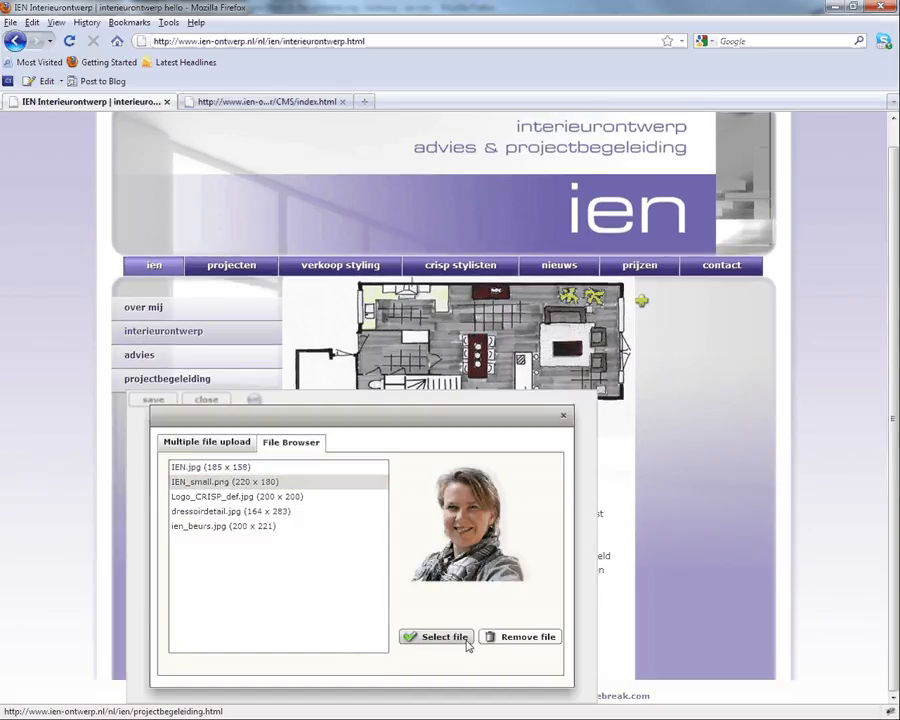
left_click(463, 634)
left_click(153, 399)
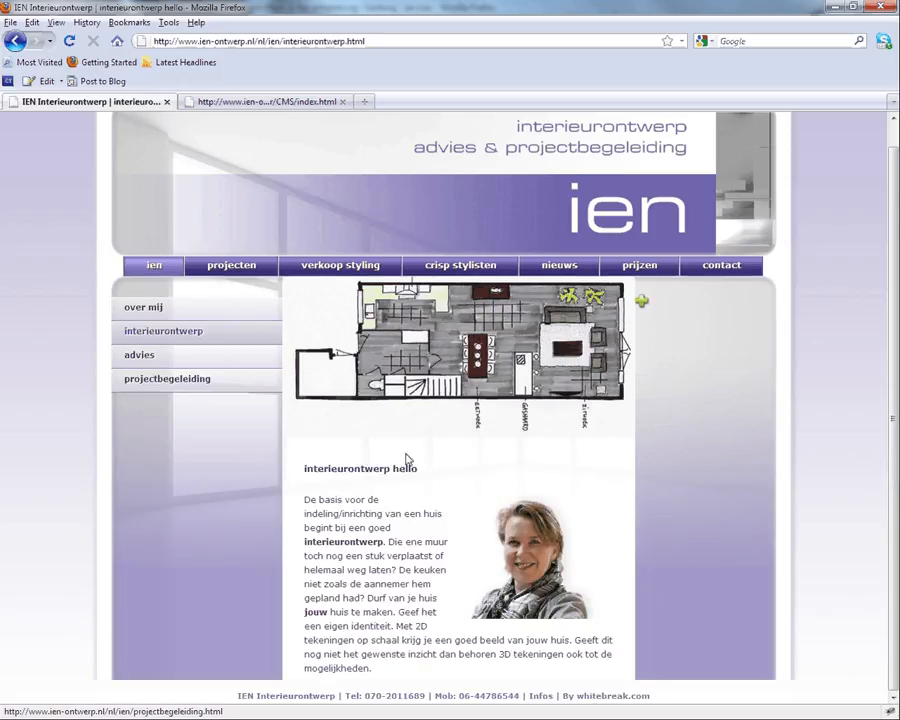
Step: Delete schets_cindy.jpg from the banner image's source field and save the page
left_click(428, 378)
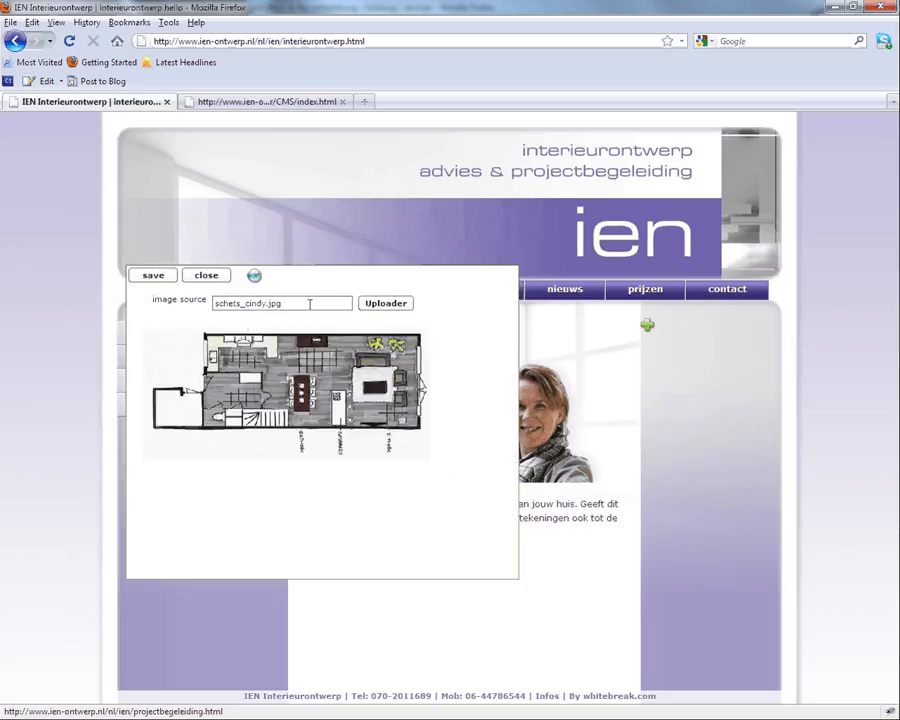
left_click_drag(309, 303, 132, 304)
key("BackSpace")
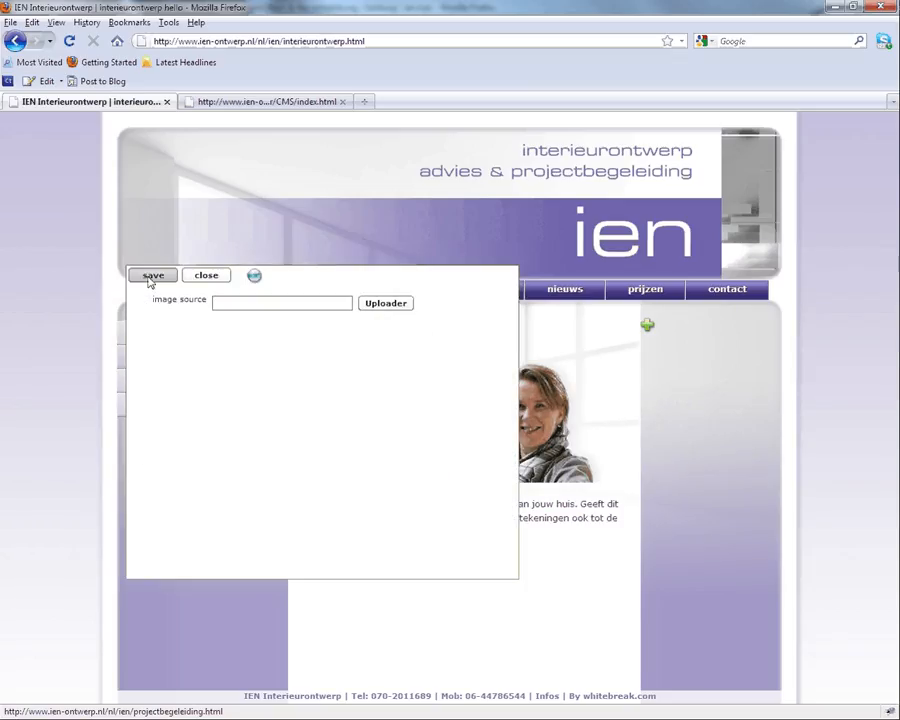
left_click(152, 278)
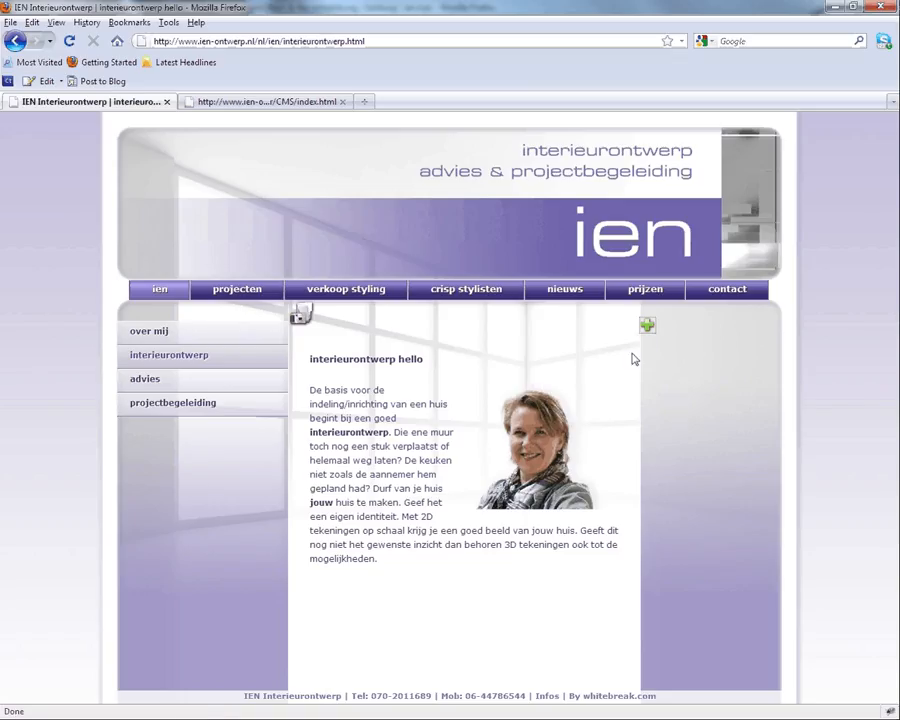
Step: Create a new hotlink using aanbouwDenHaag.jpg from the server as its image
left_click(647, 325)
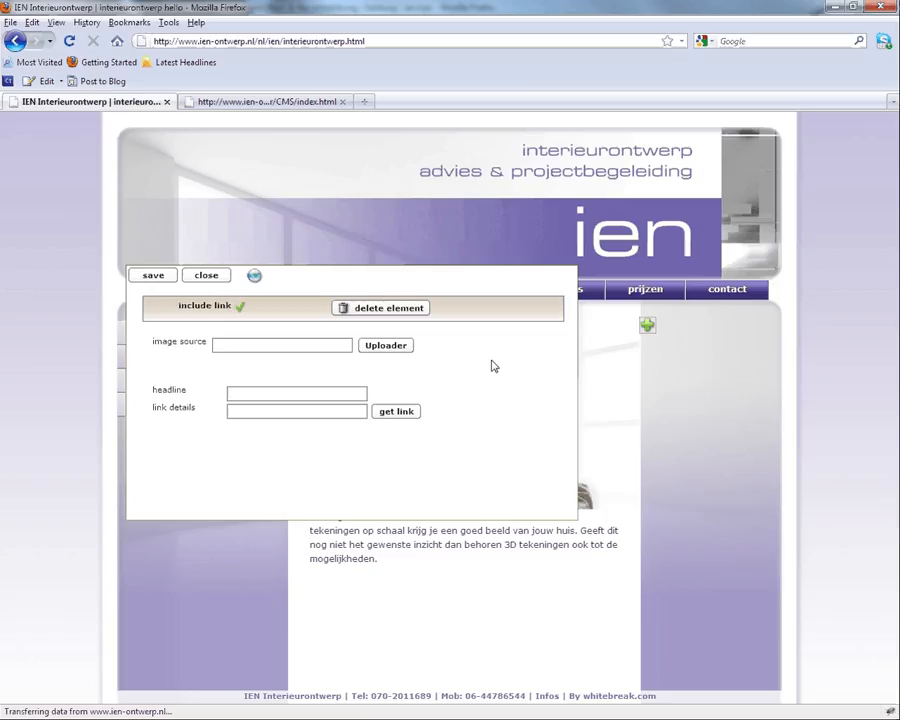
left_click(370, 348)
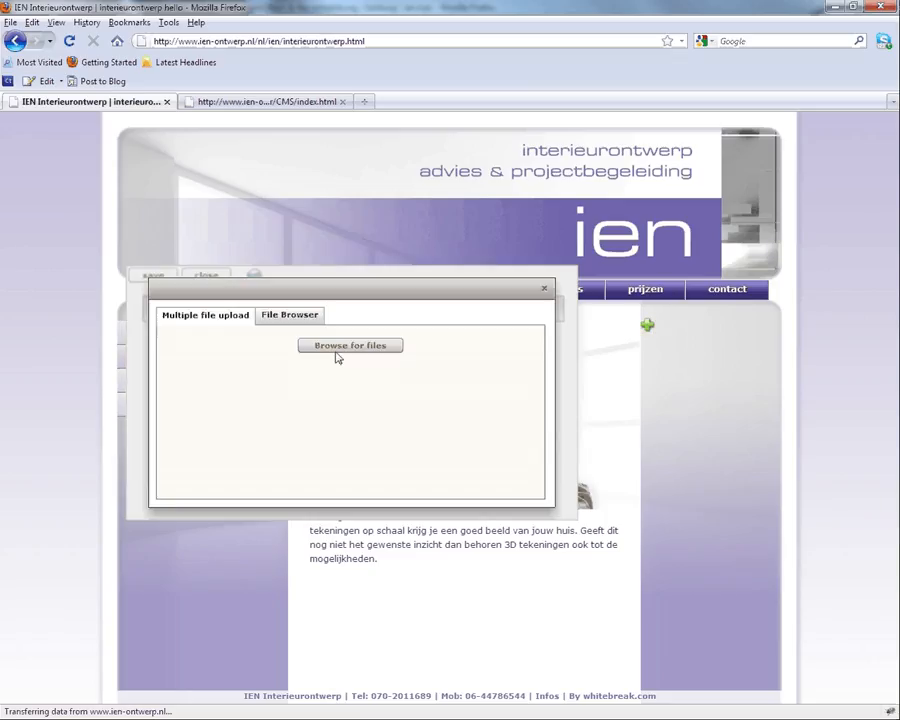
left_click(290, 315)
left_click(245, 341)
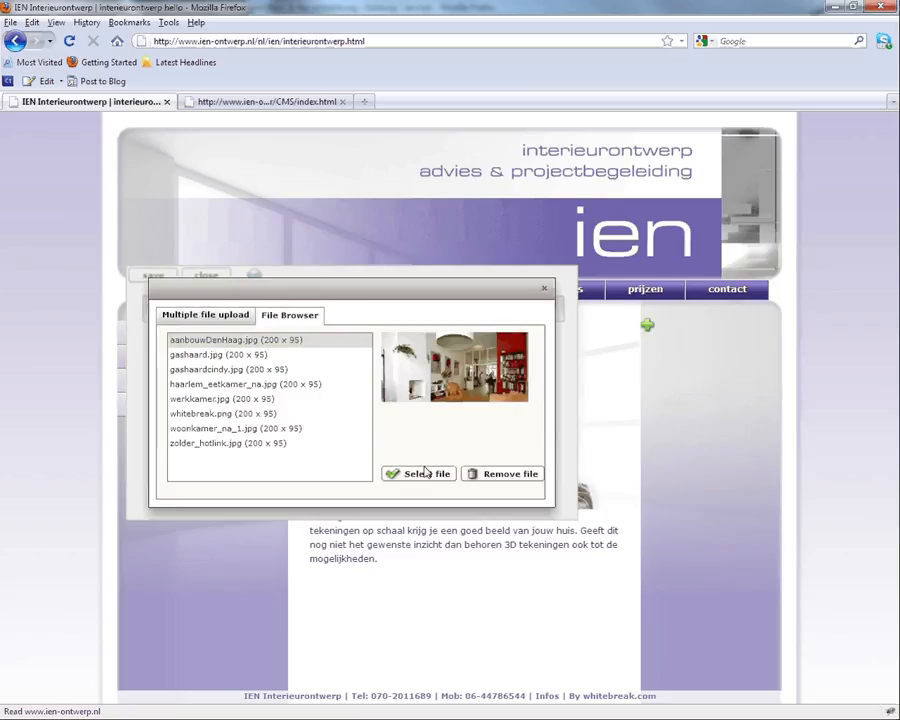
left_click(425, 472)
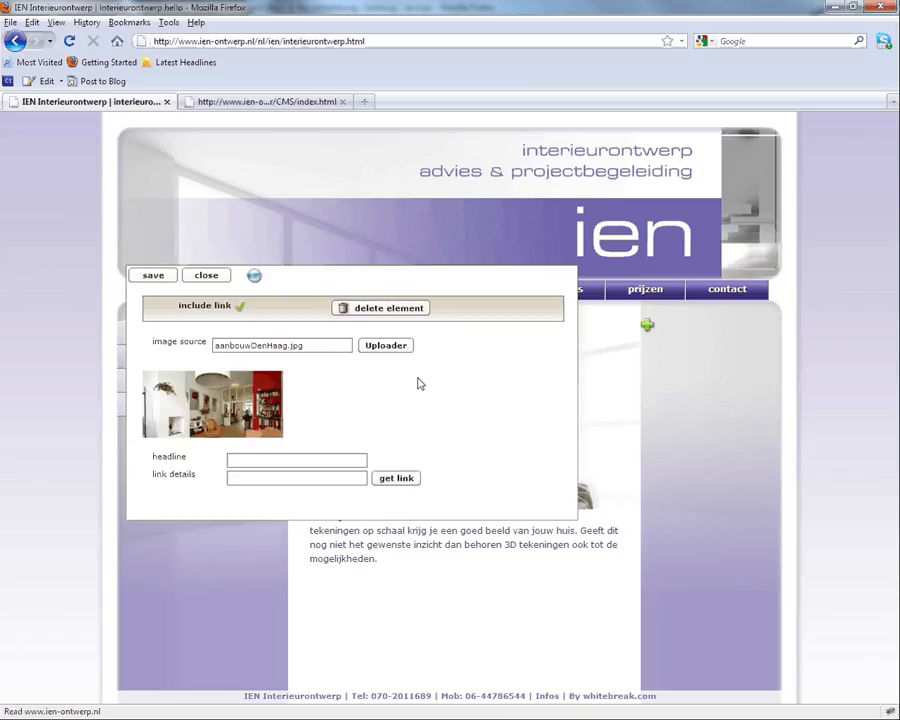
Step: Give the hotlink the headline 'title link', link it to projecten > woonhuis Den Haag, and save
left_click(254, 461)
type("title 1")
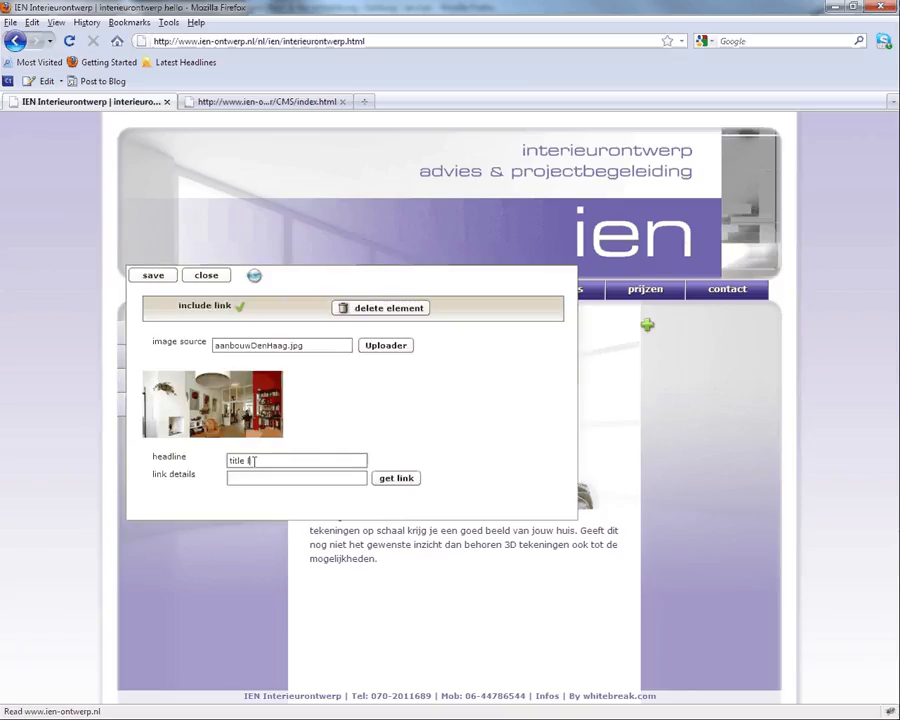
type("ink")
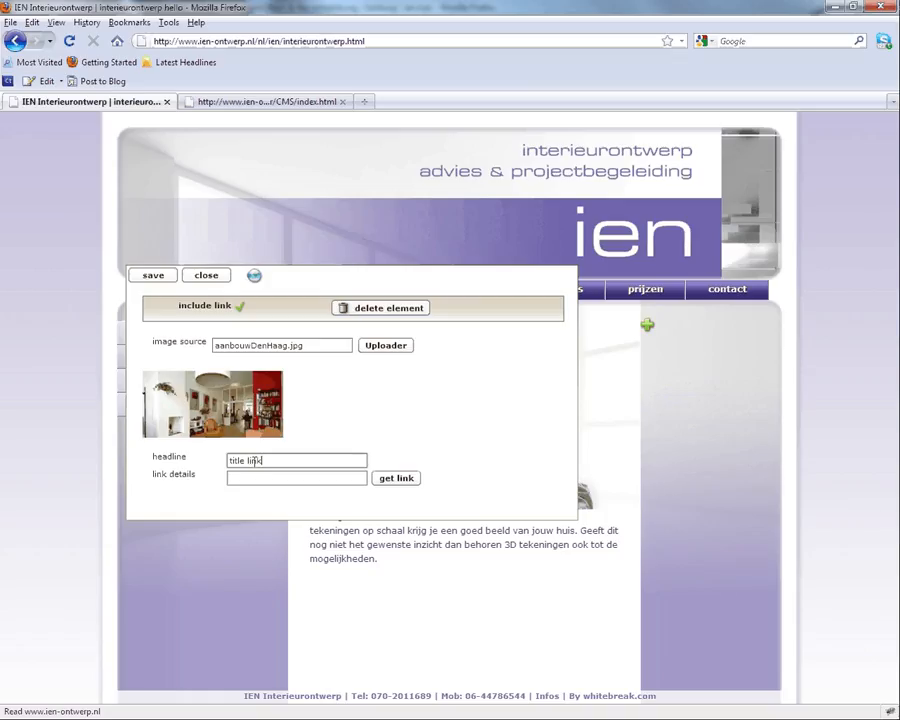
left_click(397, 477)
left_click(255, 296)
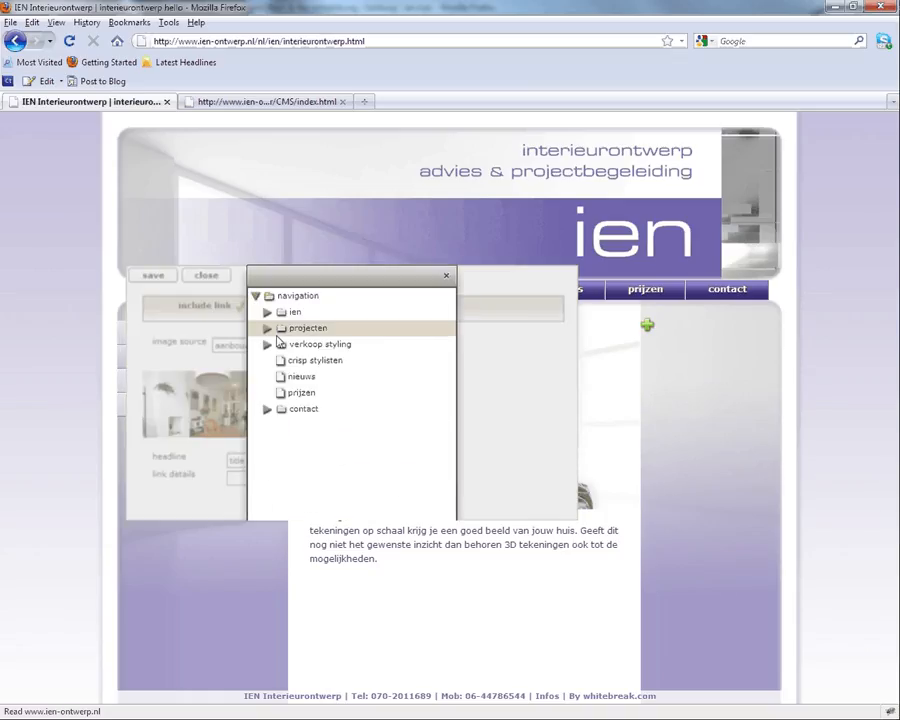
left_click(267, 328)
left_click(339, 344)
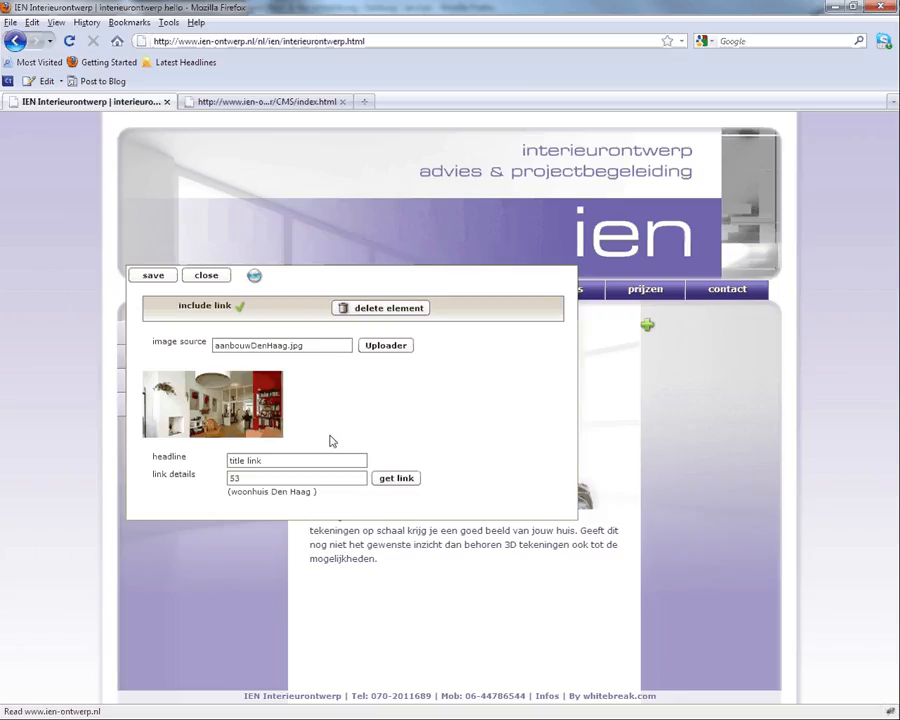
left_click(152, 274)
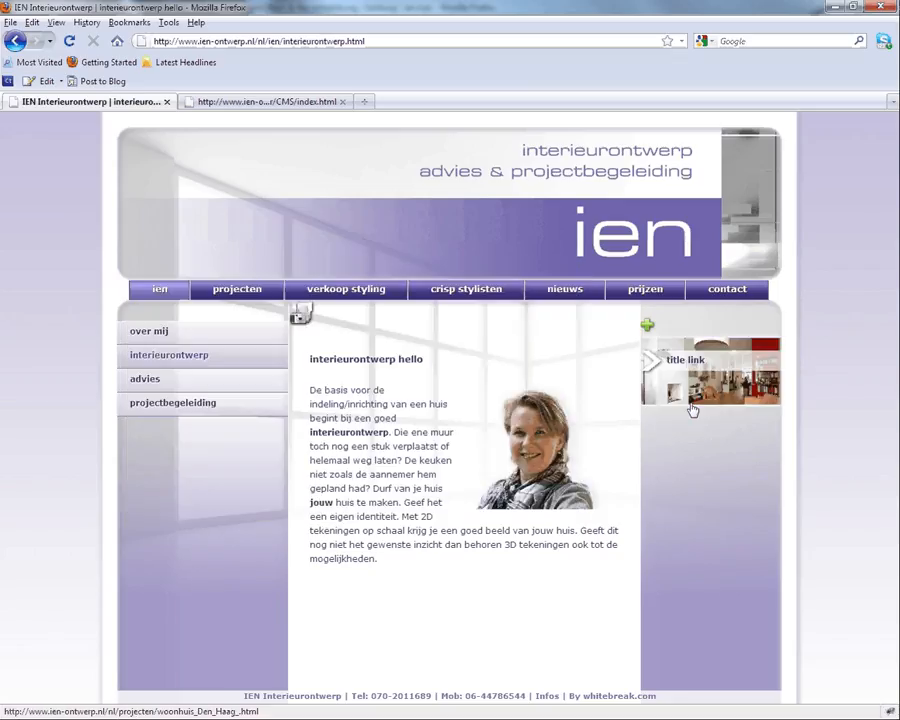
left_click(647, 326)
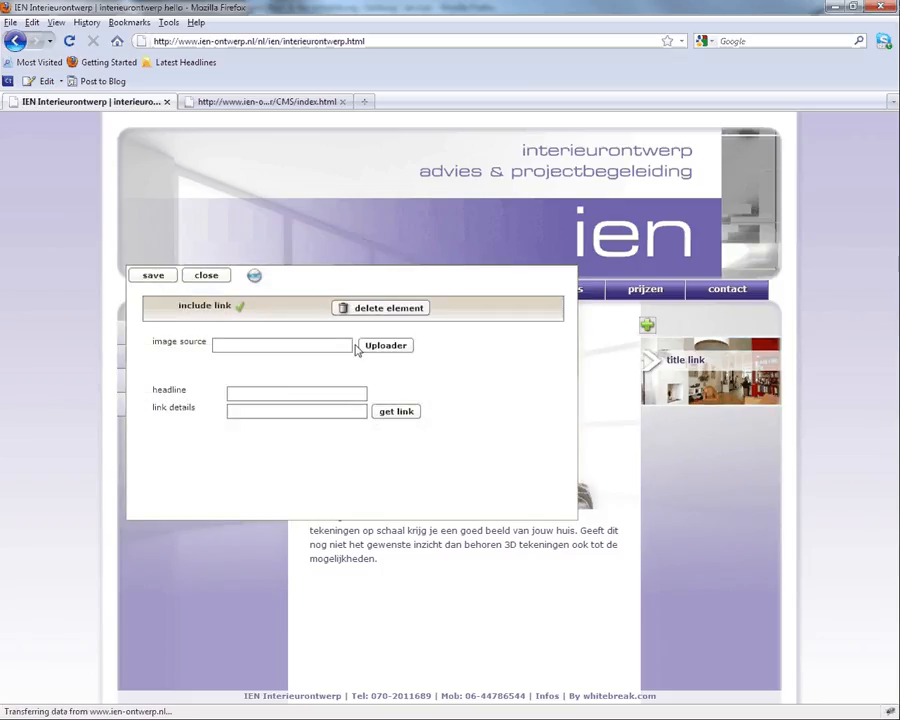
Step: Choose werkkamer.jpg from the server as the second hotlink's image
left_click(372, 345)
left_click(302, 315)
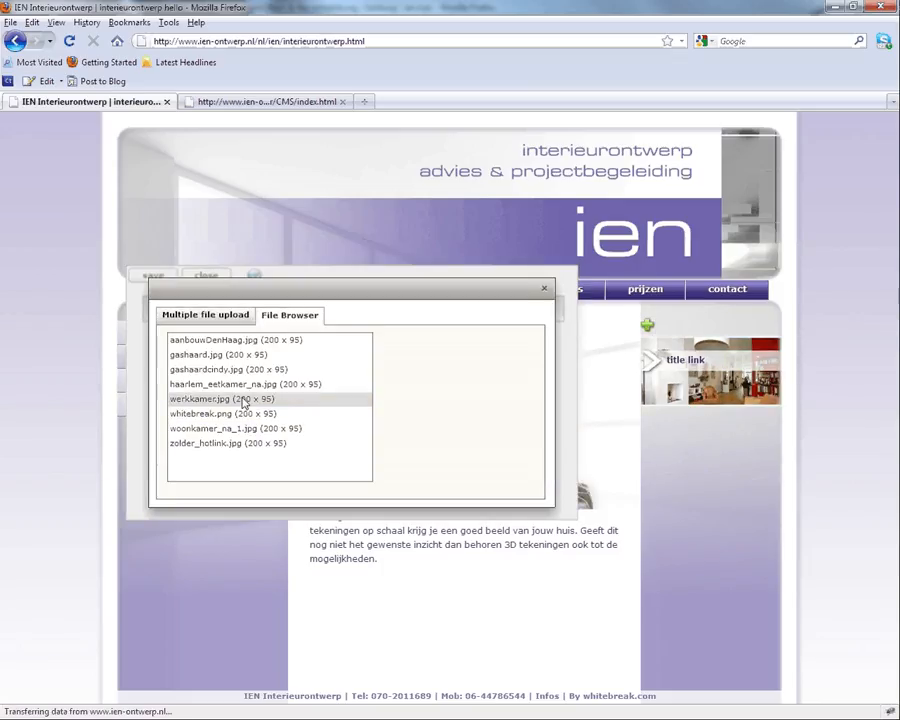
left_click(241, 399)
left_click(418, 474)
Step: Title the hotlink 'test', link it to woonhuis Den Haag, save, and return to the CMS
left_click(233, 459)
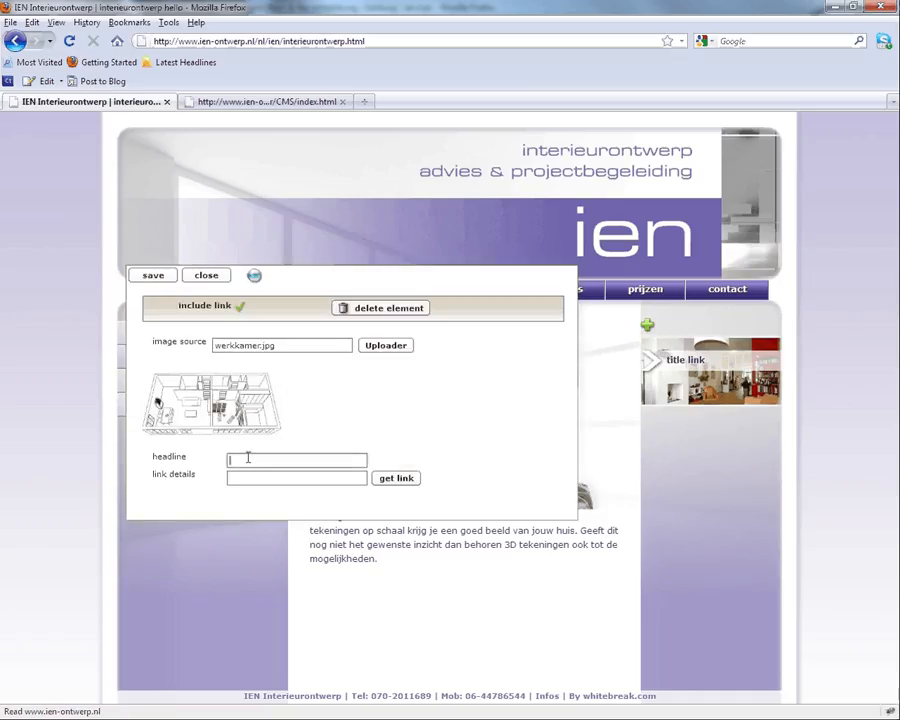
type("test")
left_click(377, 486)
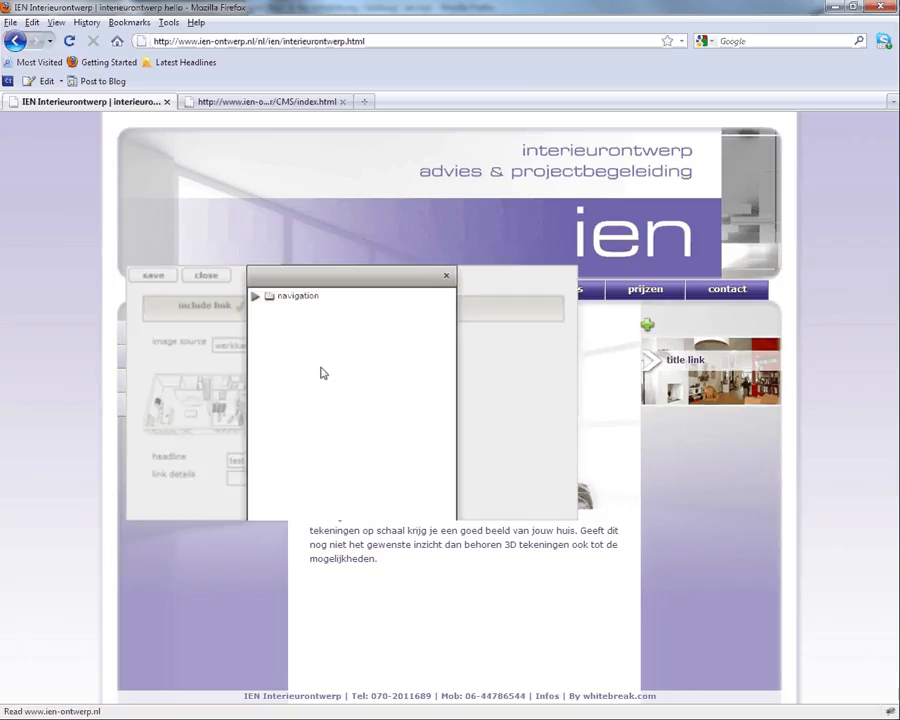
left_click(256, 296)
left_click(267, 328)
left_click(323, 345)
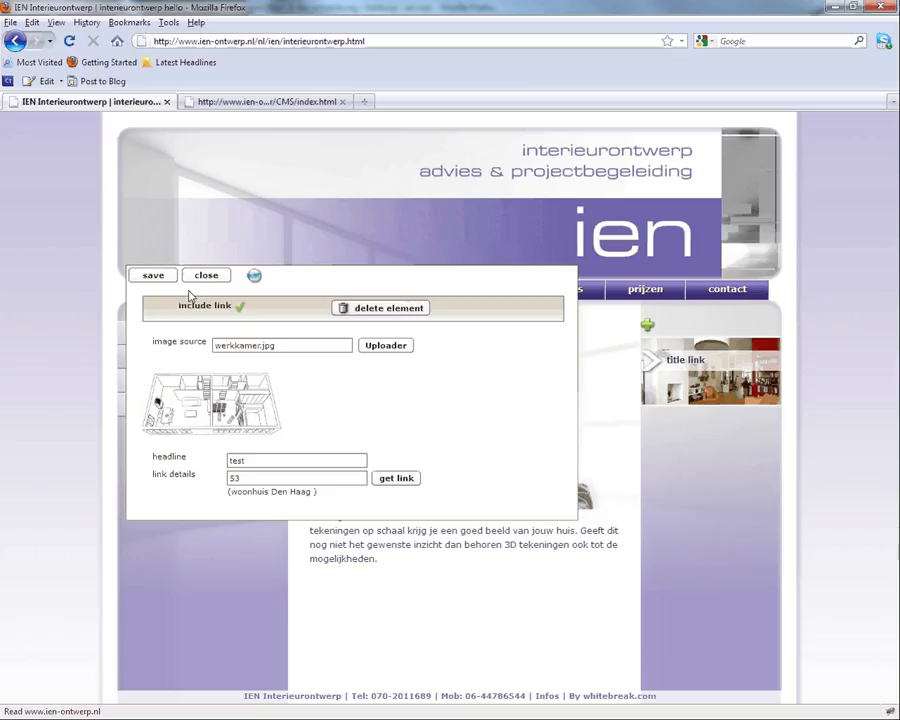
left_click(162, 277)
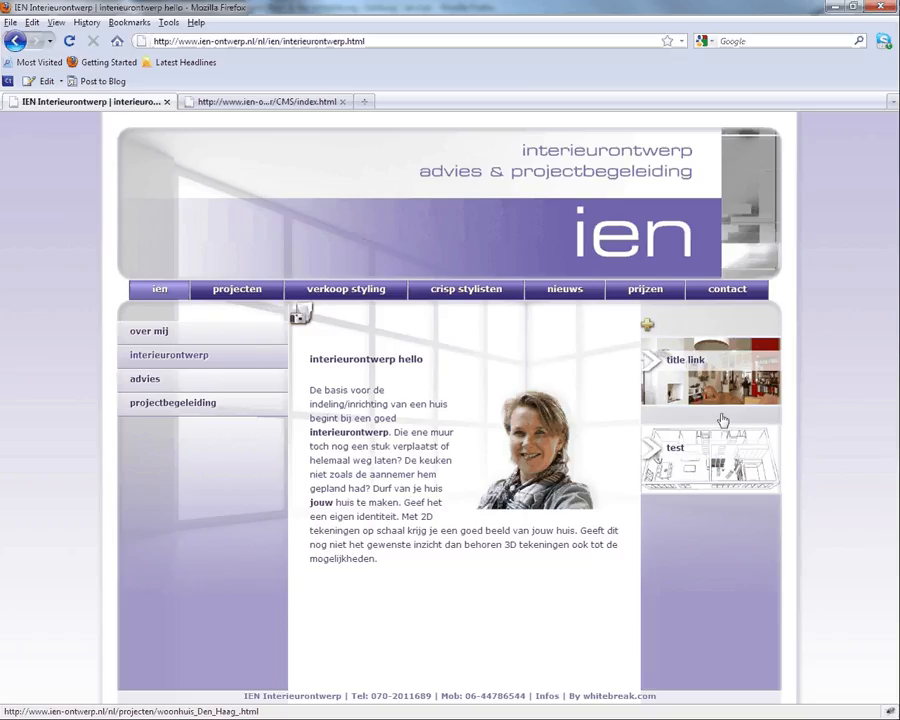
left_click(266, 102)
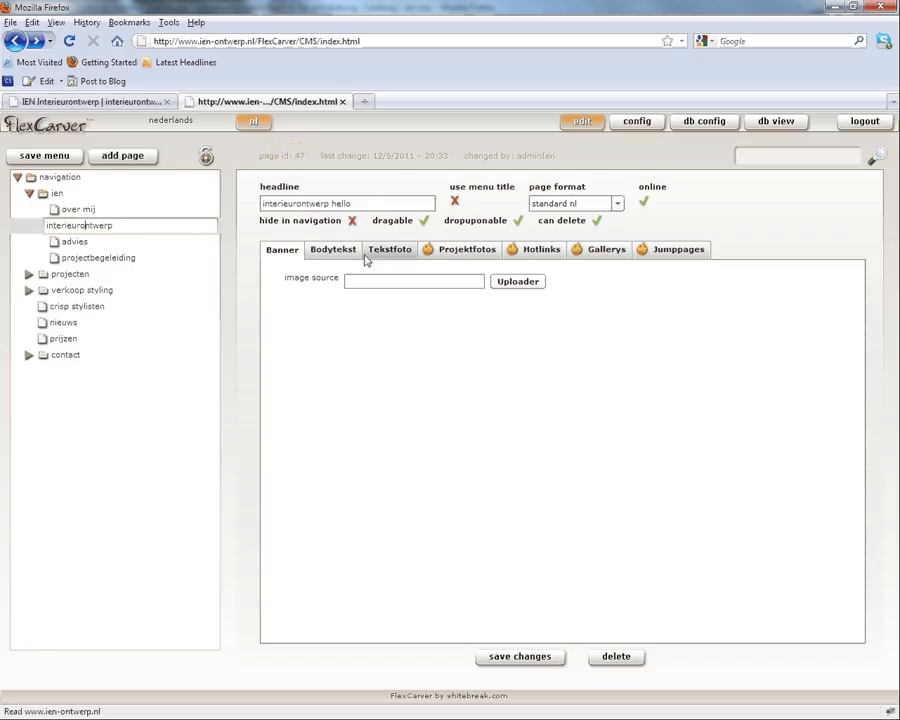
Step: Move the 'test' hotlink above 'title link', save the new order, and check the live page
left_click(542, 252)
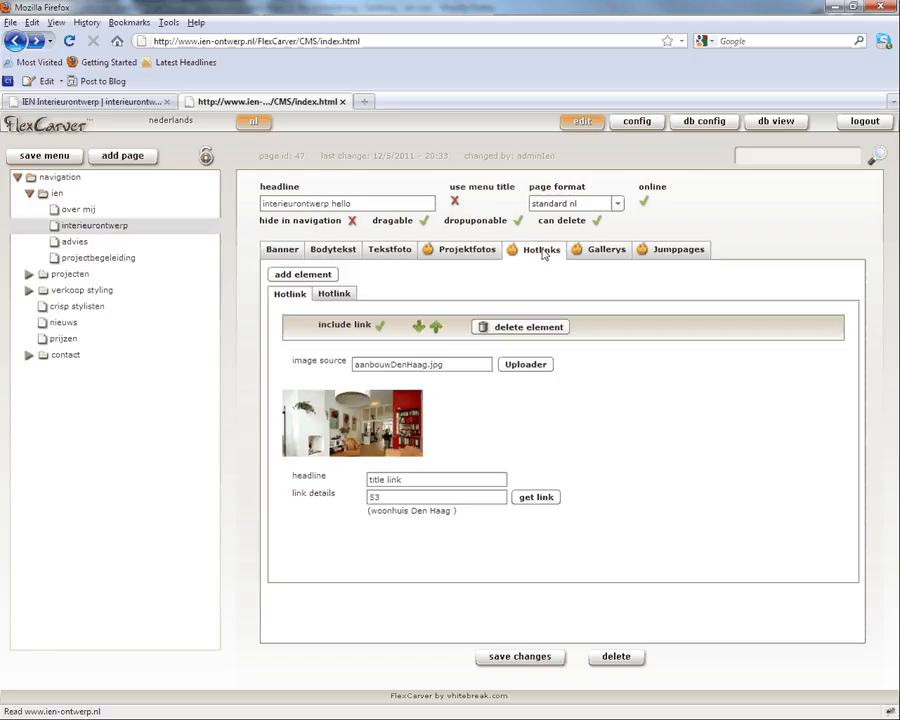
left_click(335, 295)
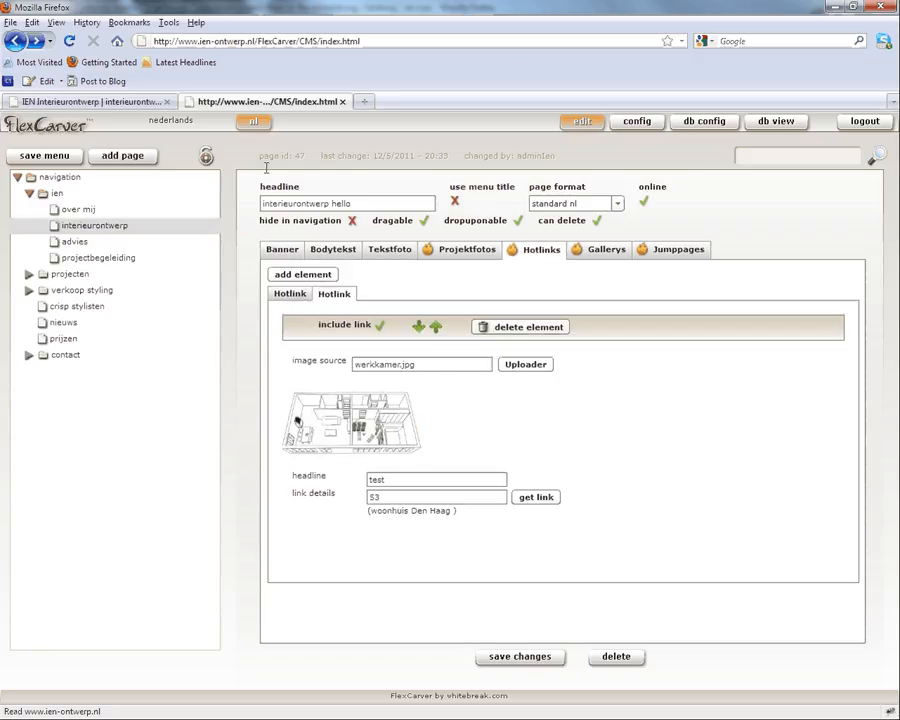
left_click(118, 102)
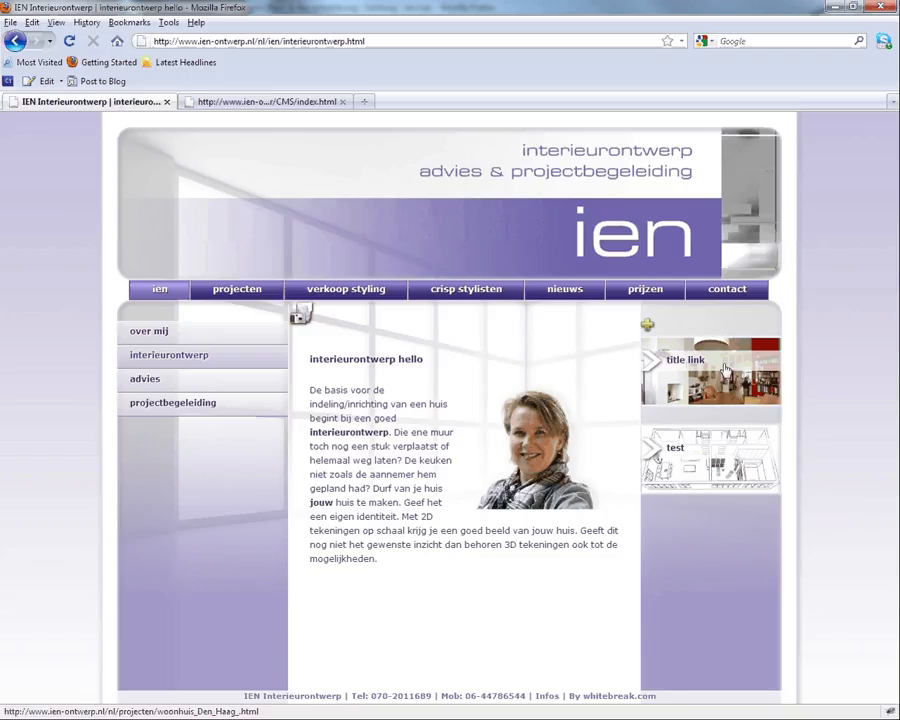
left_click(300, 103)
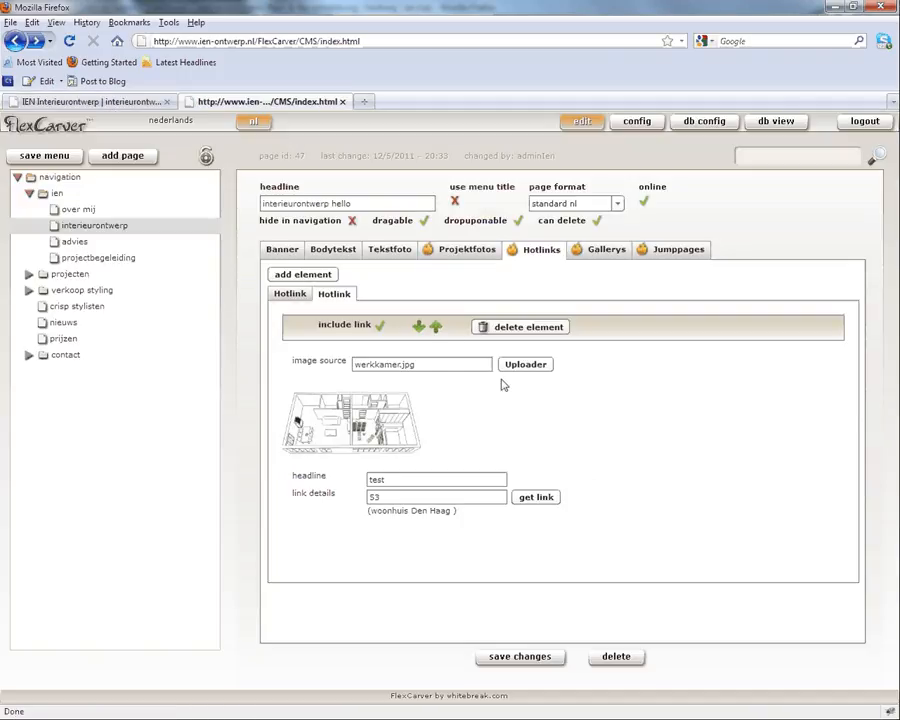
left_click(437, 328)
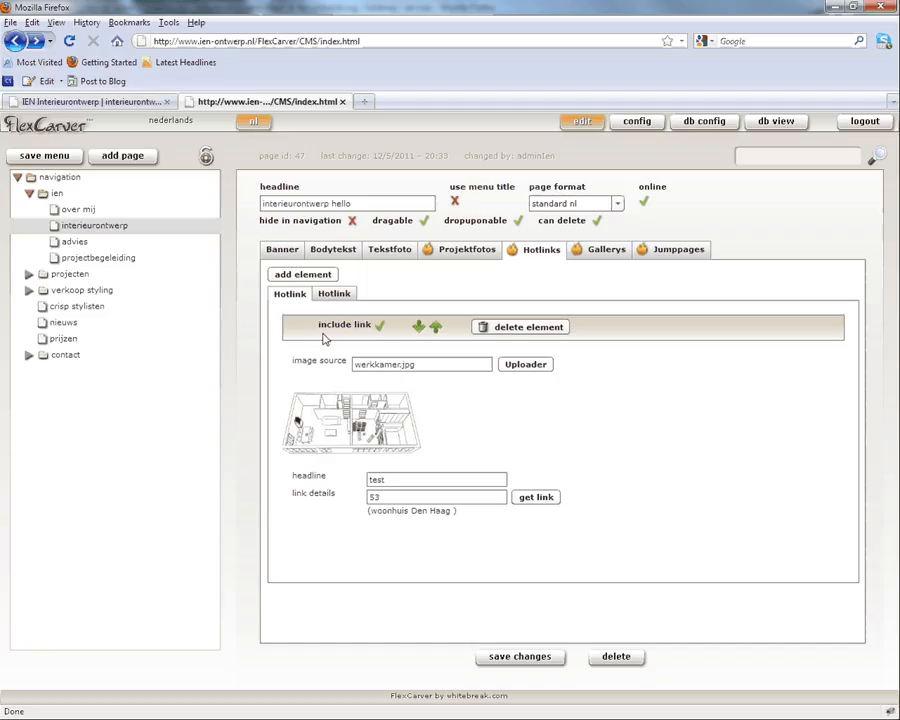
left_click(515, 656)
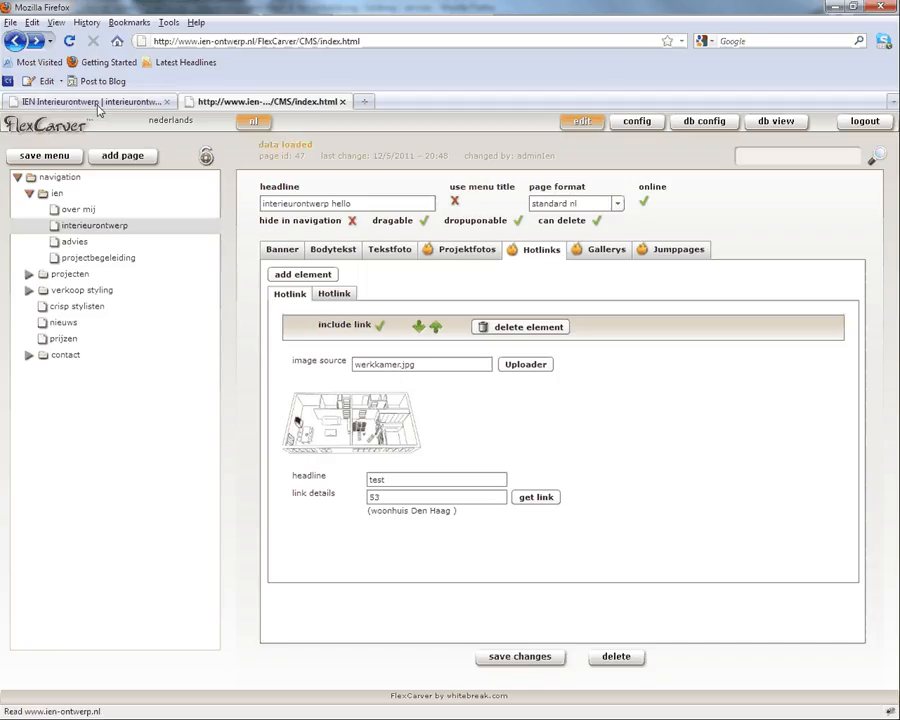
left_click(42, 102)
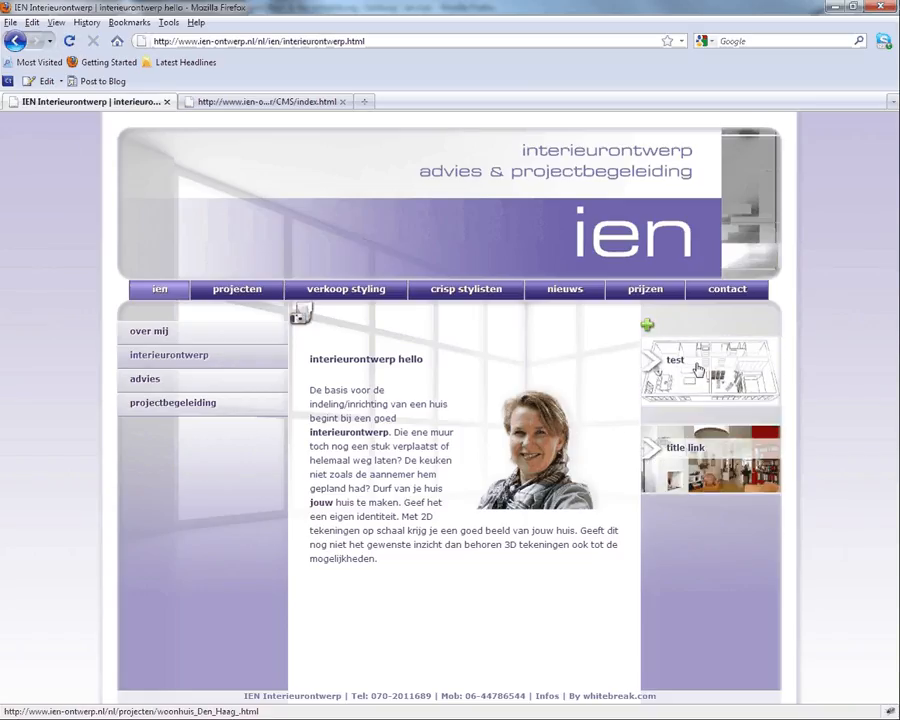
left_click(236, 104)
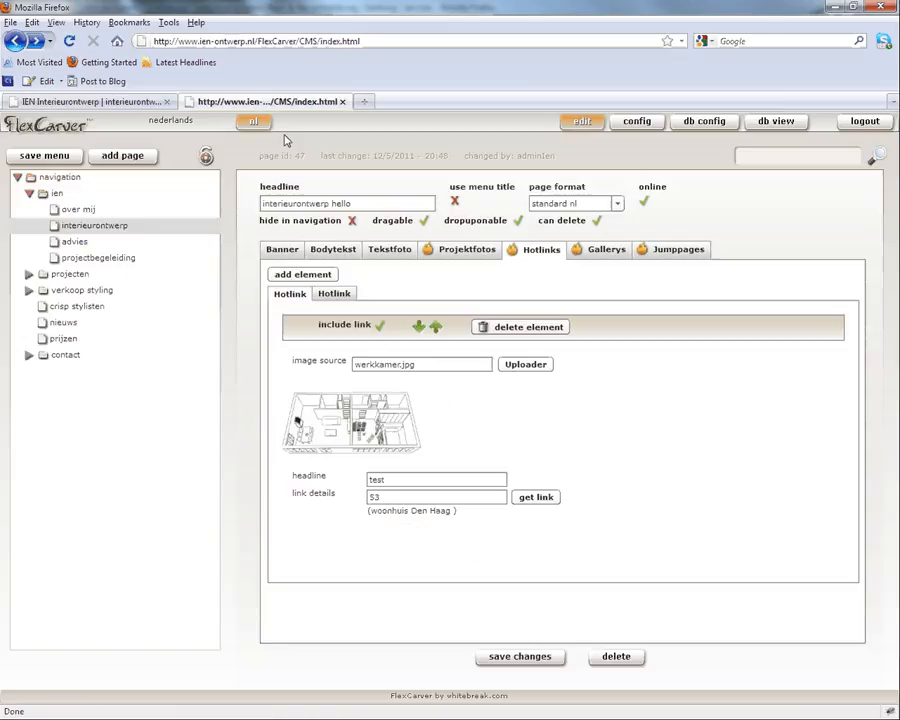
left_click(490, 254)
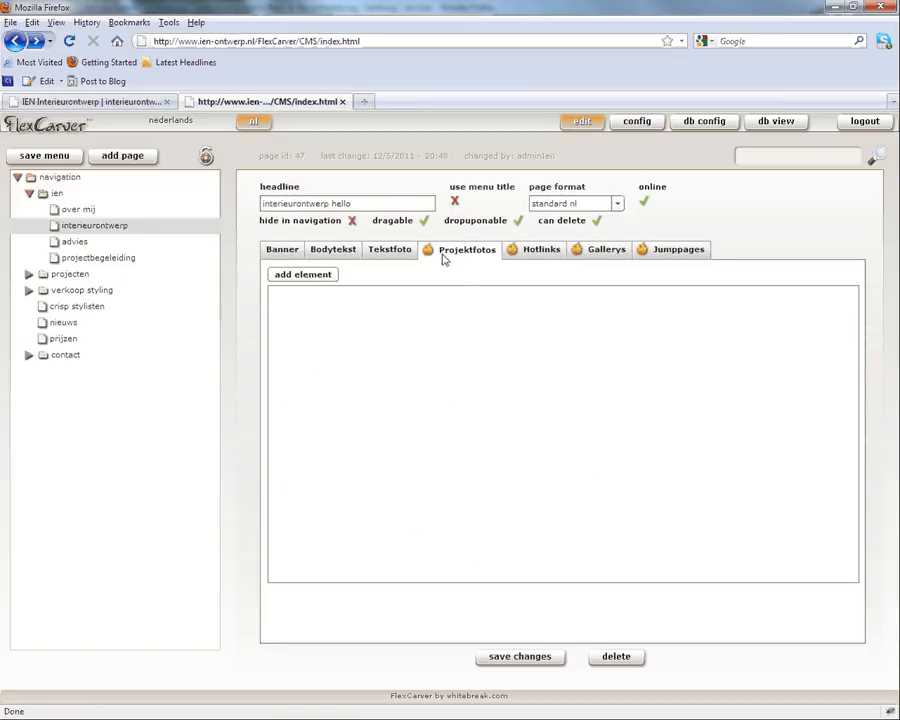
left_click(539, 256)
left_click(604, 250)
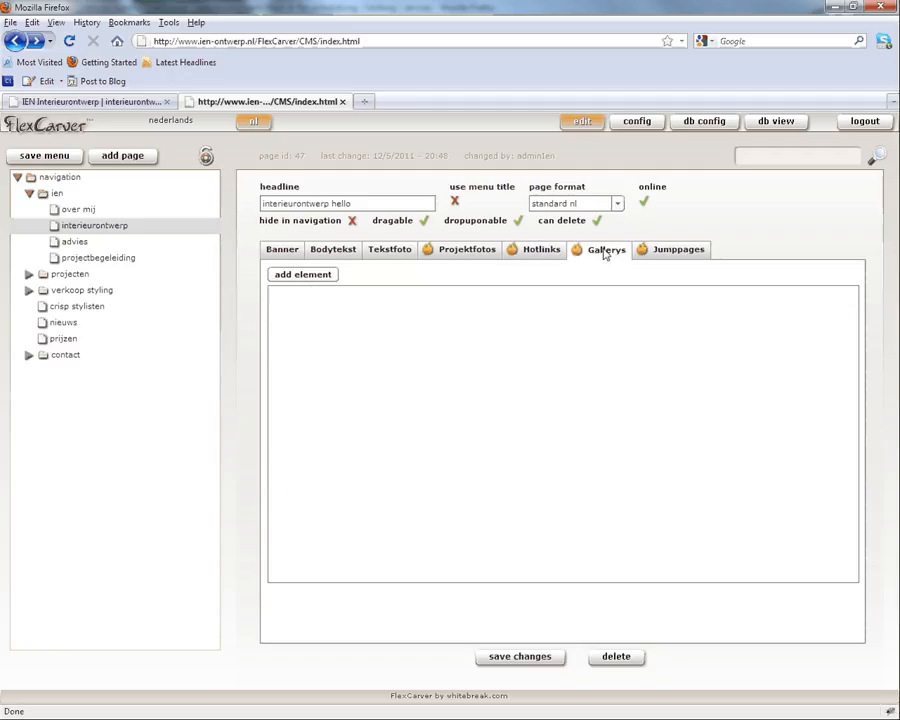
left_click(665, 256)
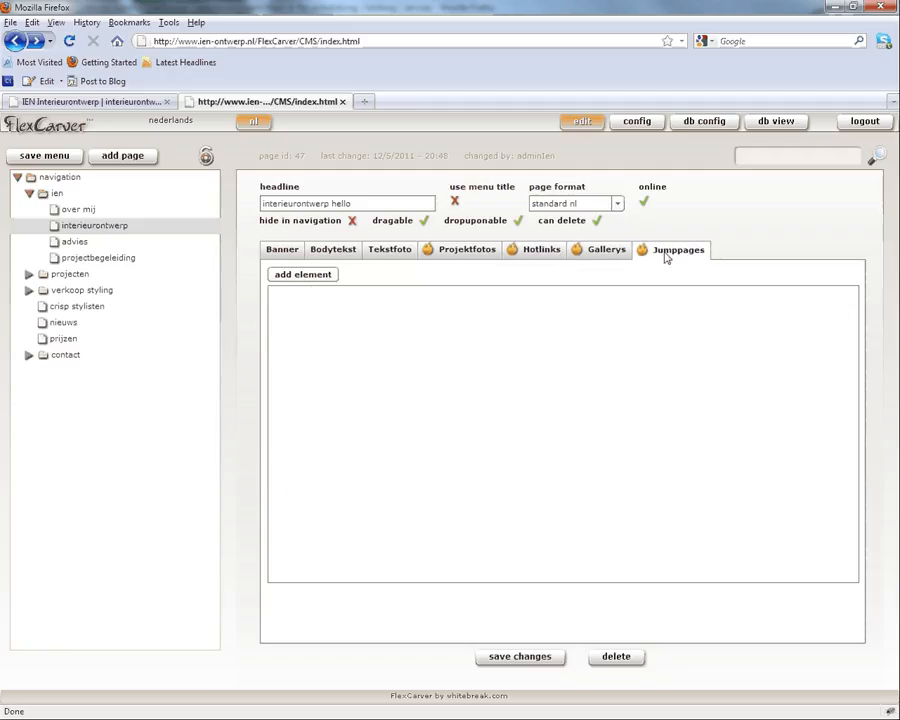
left_click(77, 193)
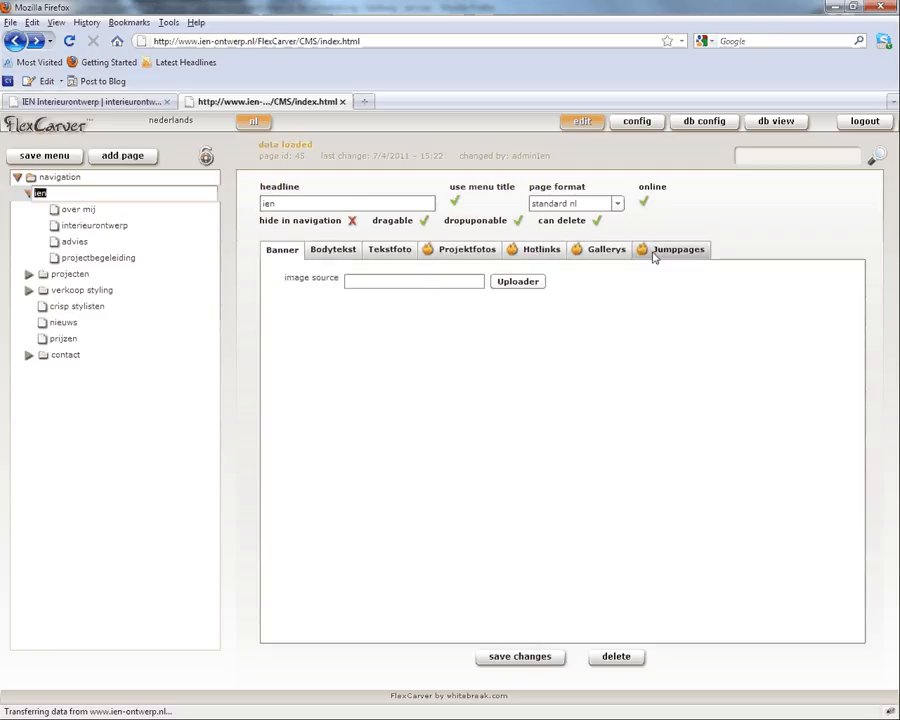
left_click(664, 253)
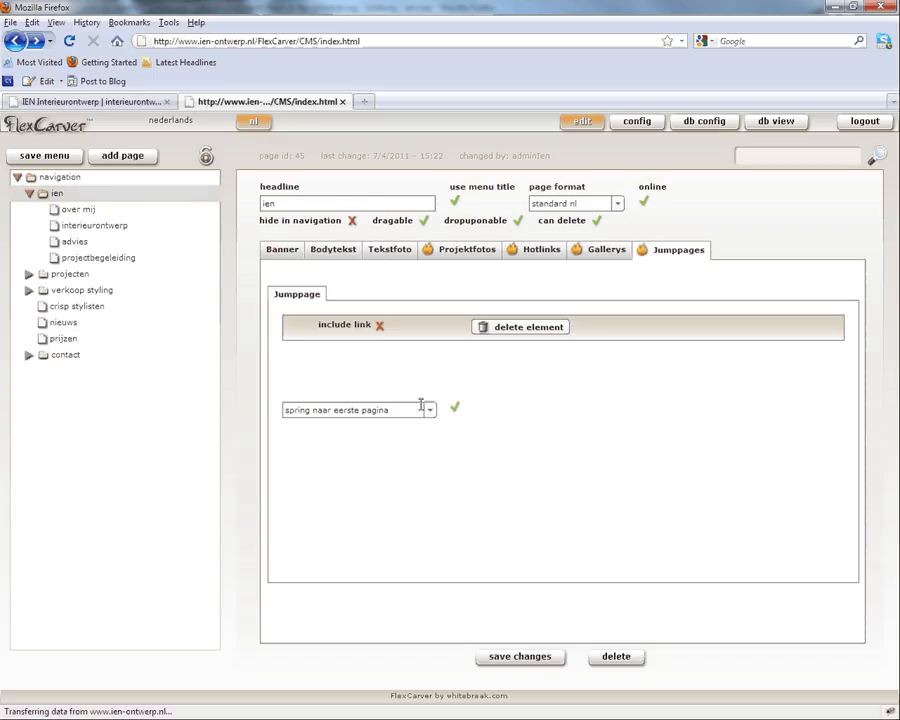
left_click(543, 250)
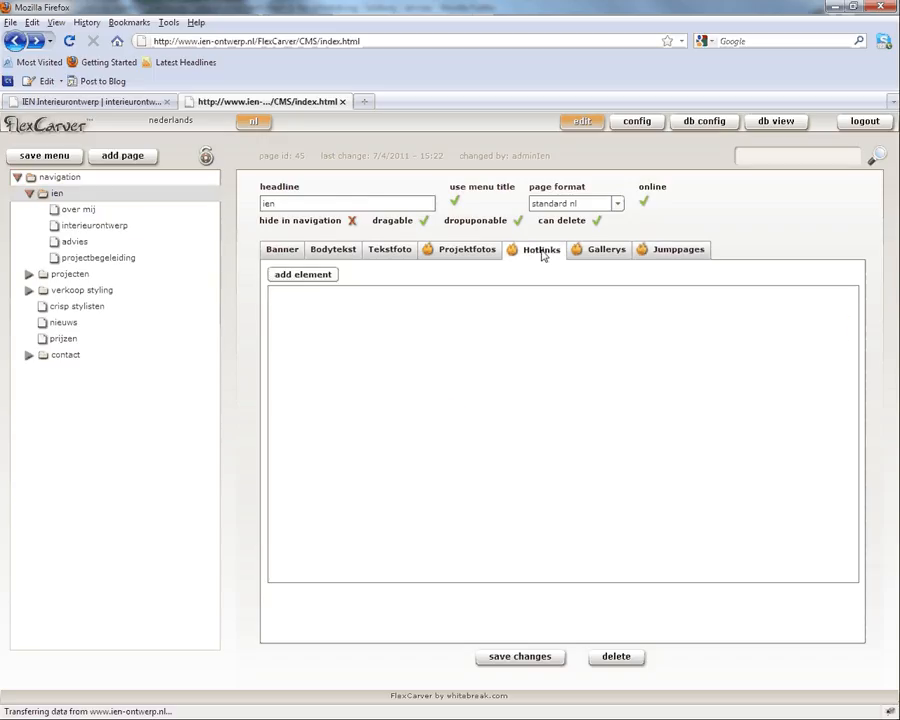
left_click(597, 254)
left_click(466, 254)
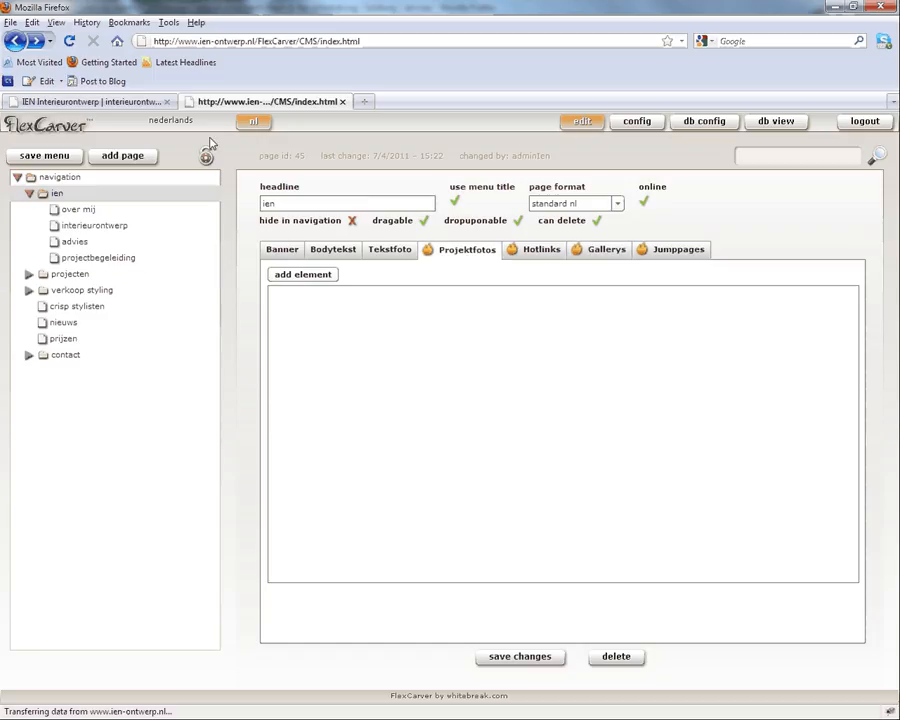
left_click(117, 103)
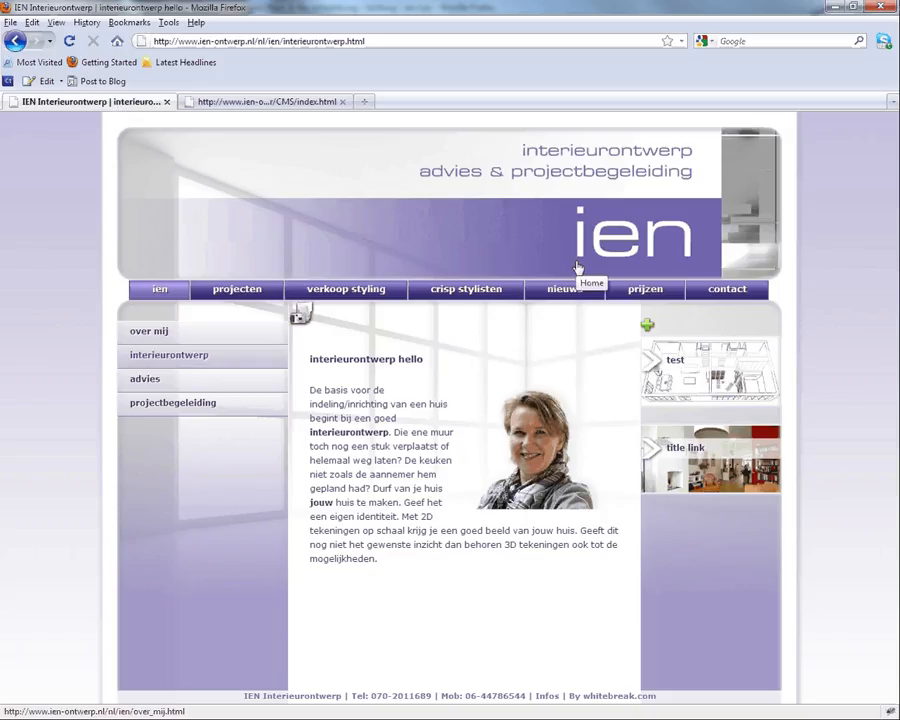
Step: Delete the 'title link' and 'test' hotlinks, confirming each with Ja, then reload interieurontwerp
left_click(690, 459)
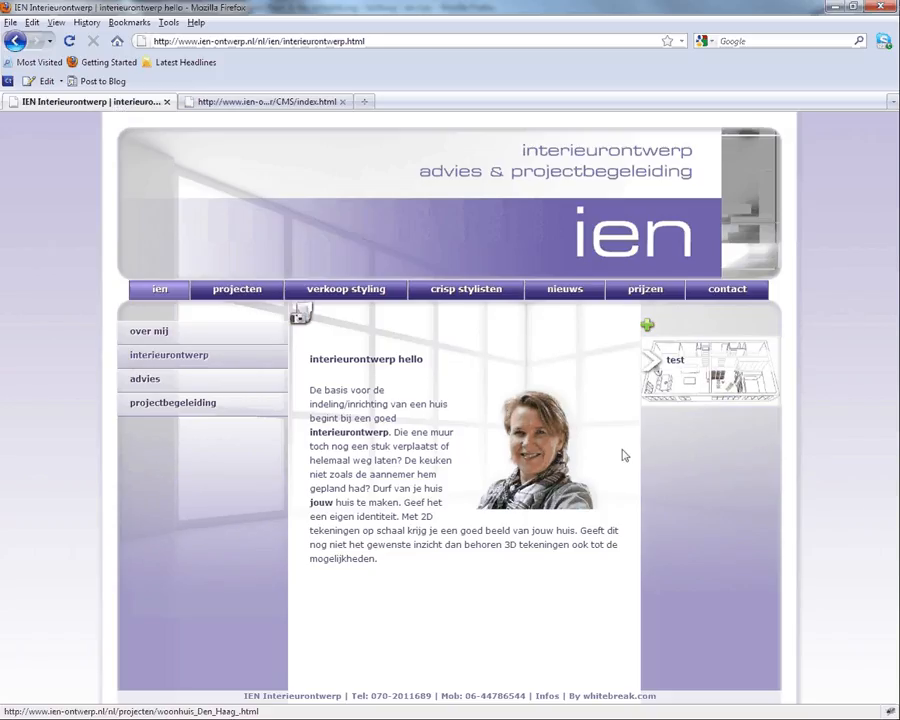
left_click(394, 404)
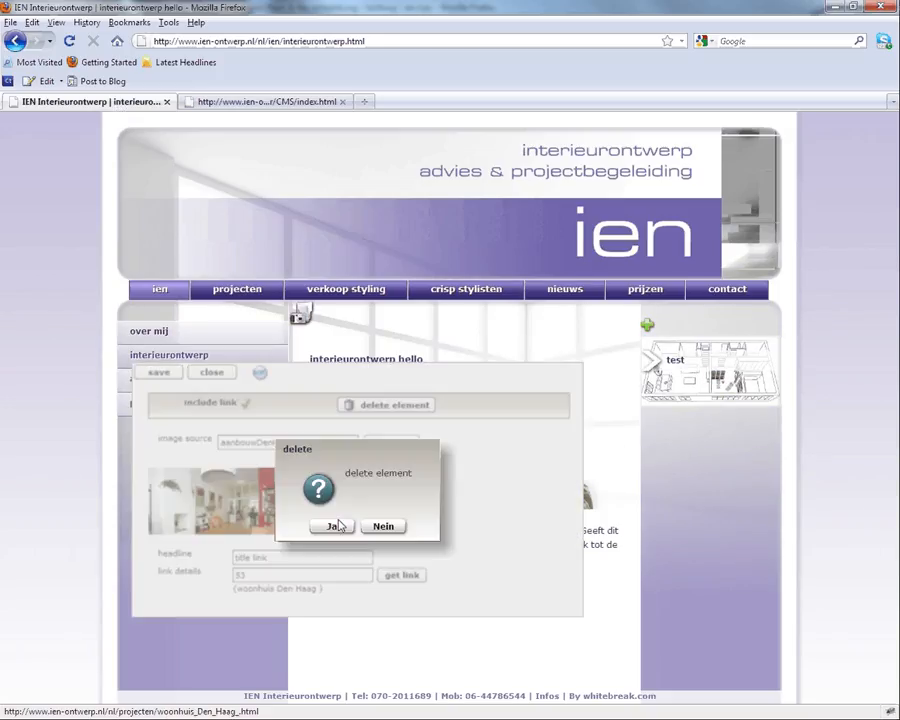
left_click(334, 525)
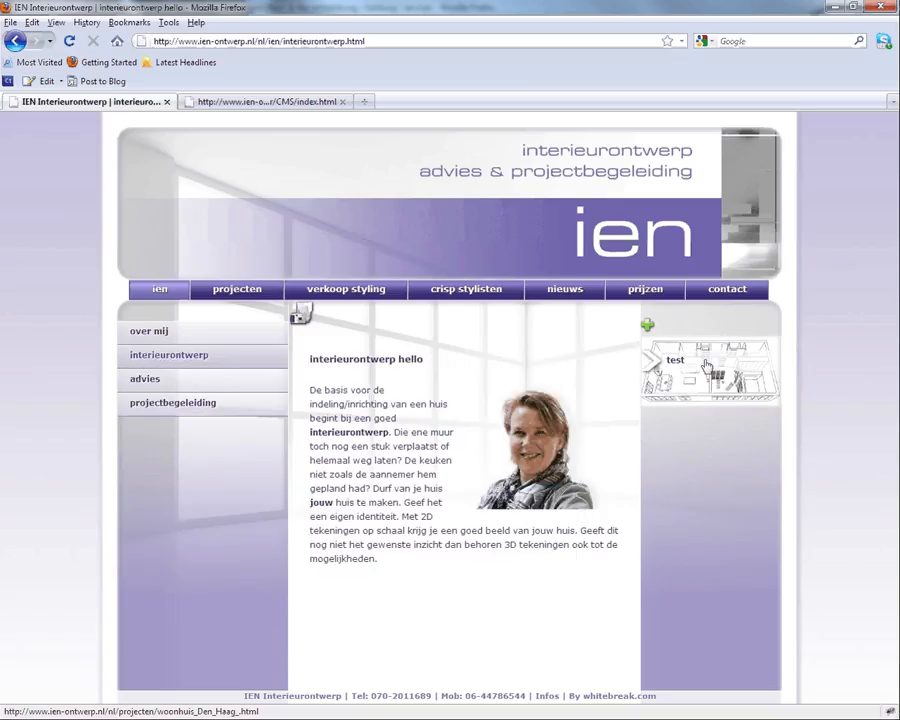
left_click(706, 366)
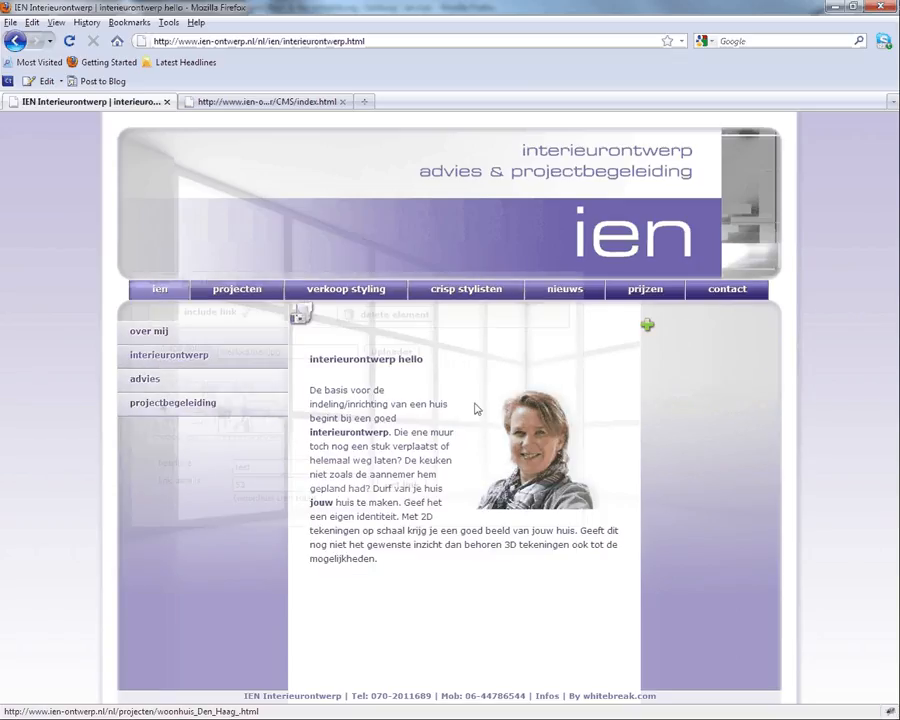
left_click(392, 316)
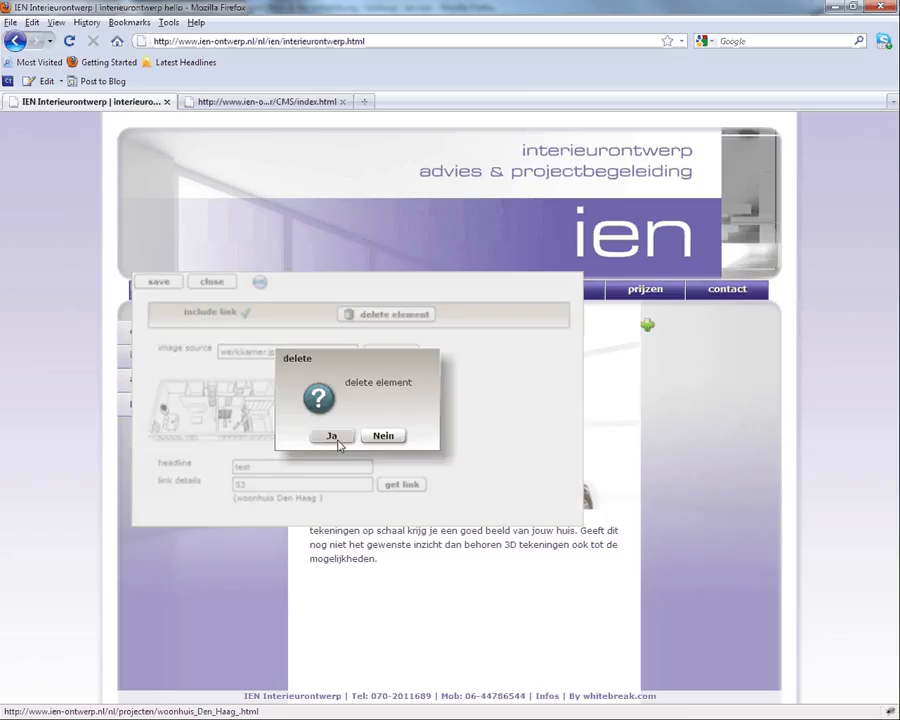
left_click(333, 434)
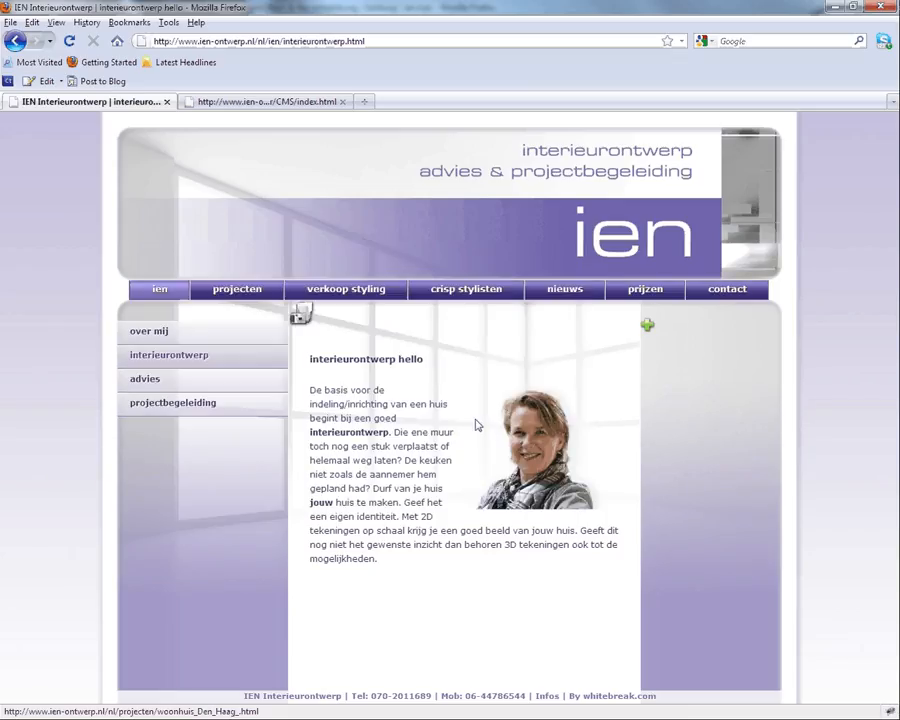
left_click(176, 356)
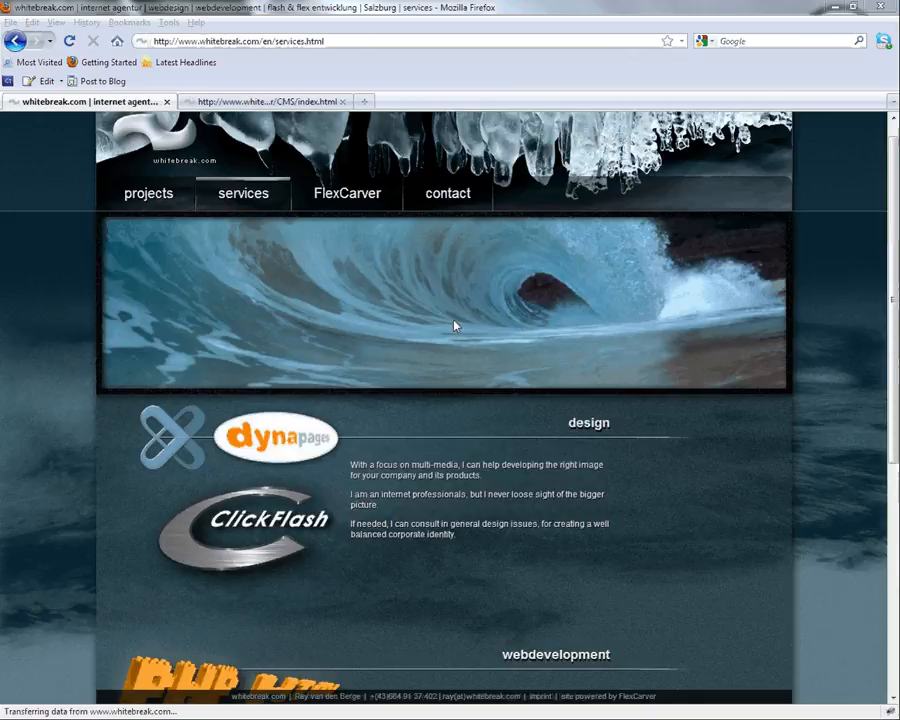
Step: View the whitebreak.com projects page and log out of its CMS
left_click(150, 196)
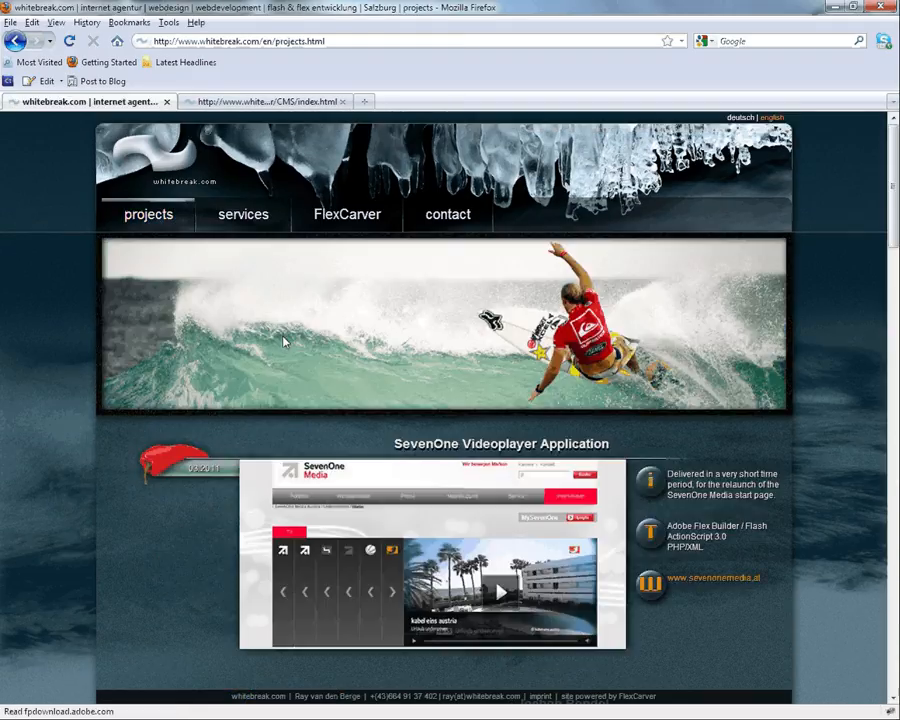
scroll(284, 342, "down", 2)
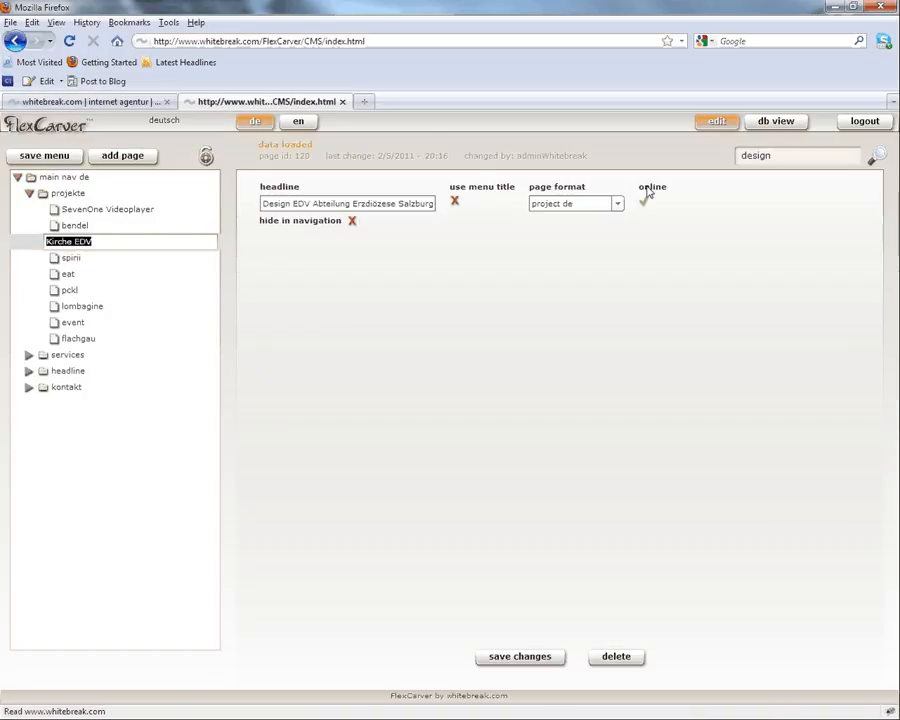
left_click(864, 121)
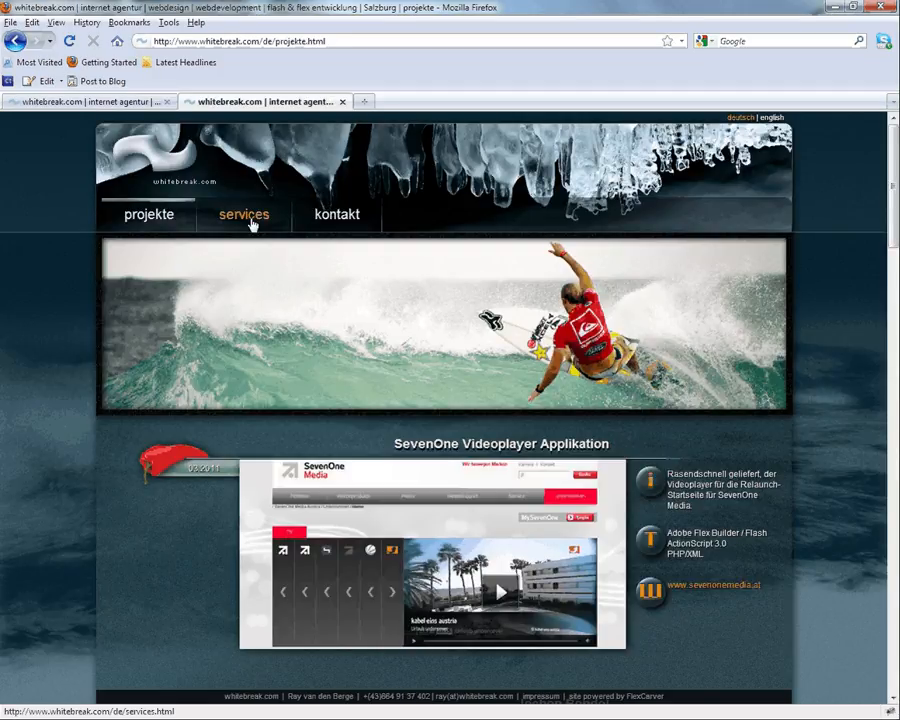
Step: Open the German kontakt form and switch it to the English version
left_click(338, 217)
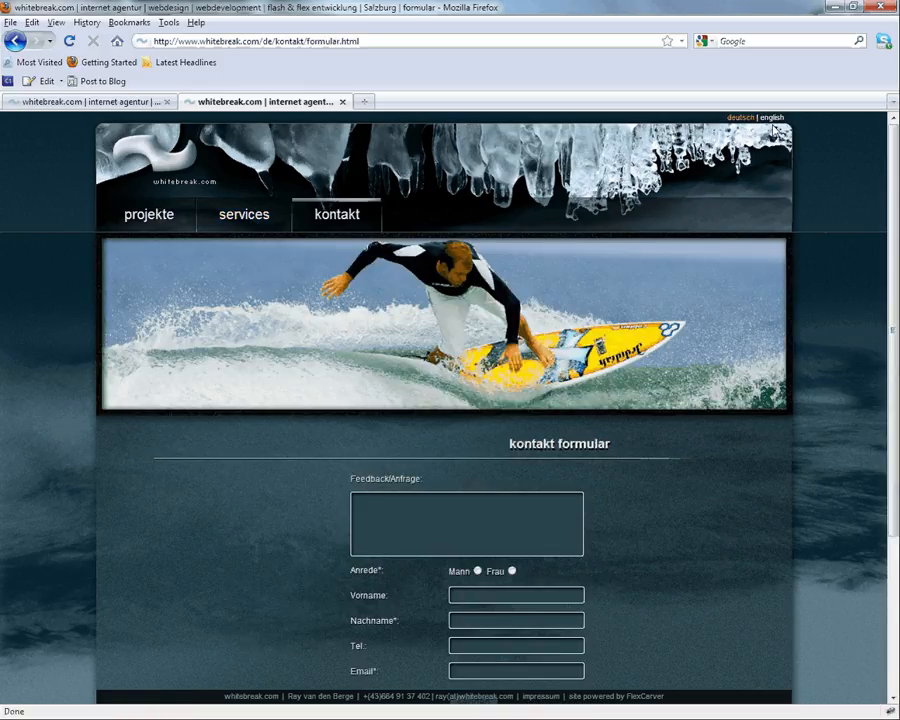
left_click(772, 119)
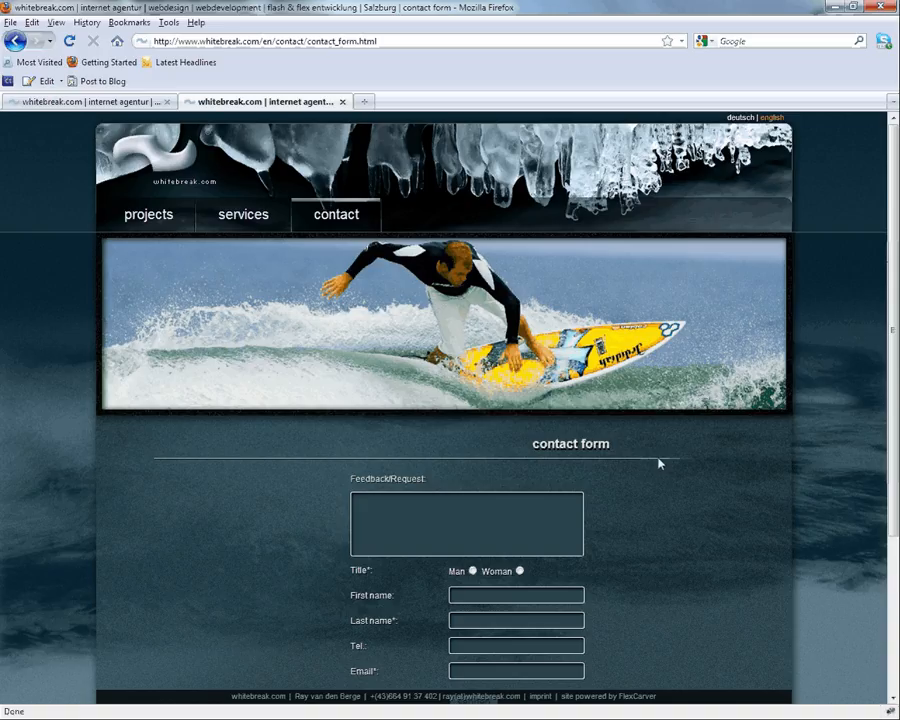
scroll(658, 463, "down", 2)
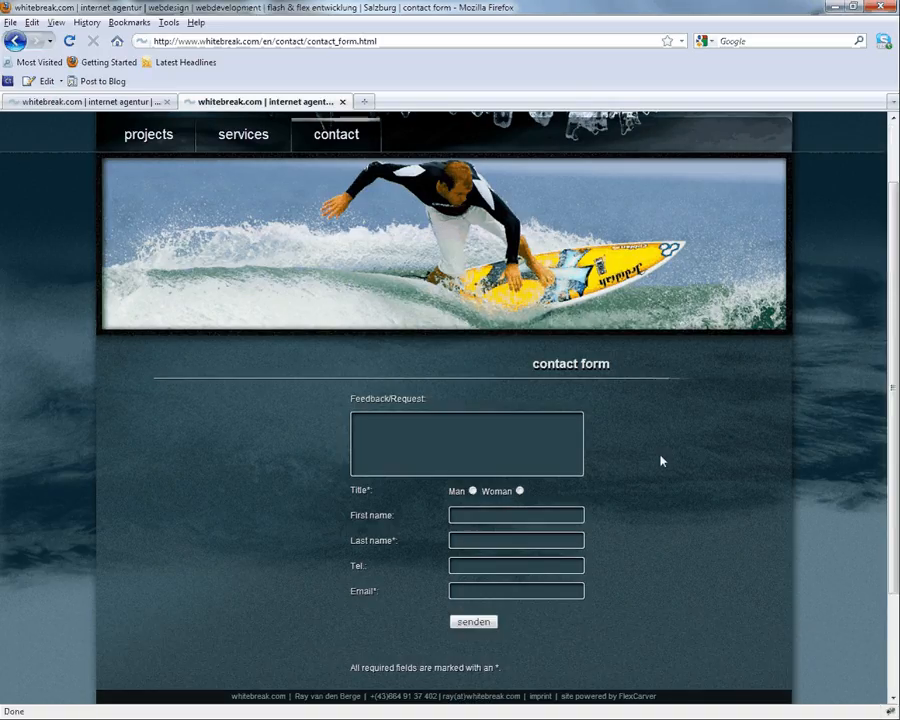
scroll(660, 461, "up", 2)
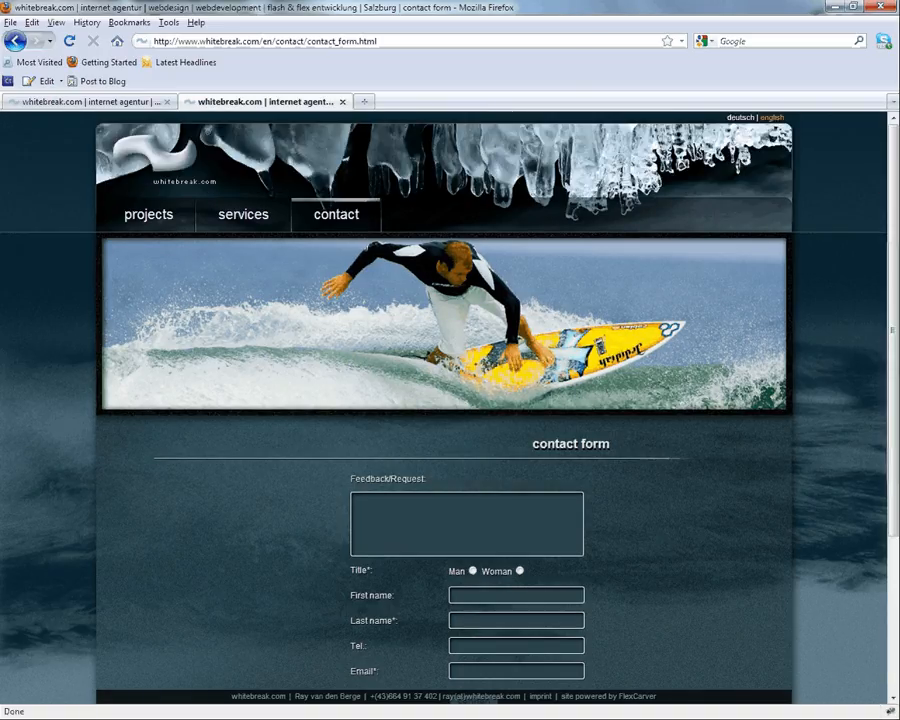